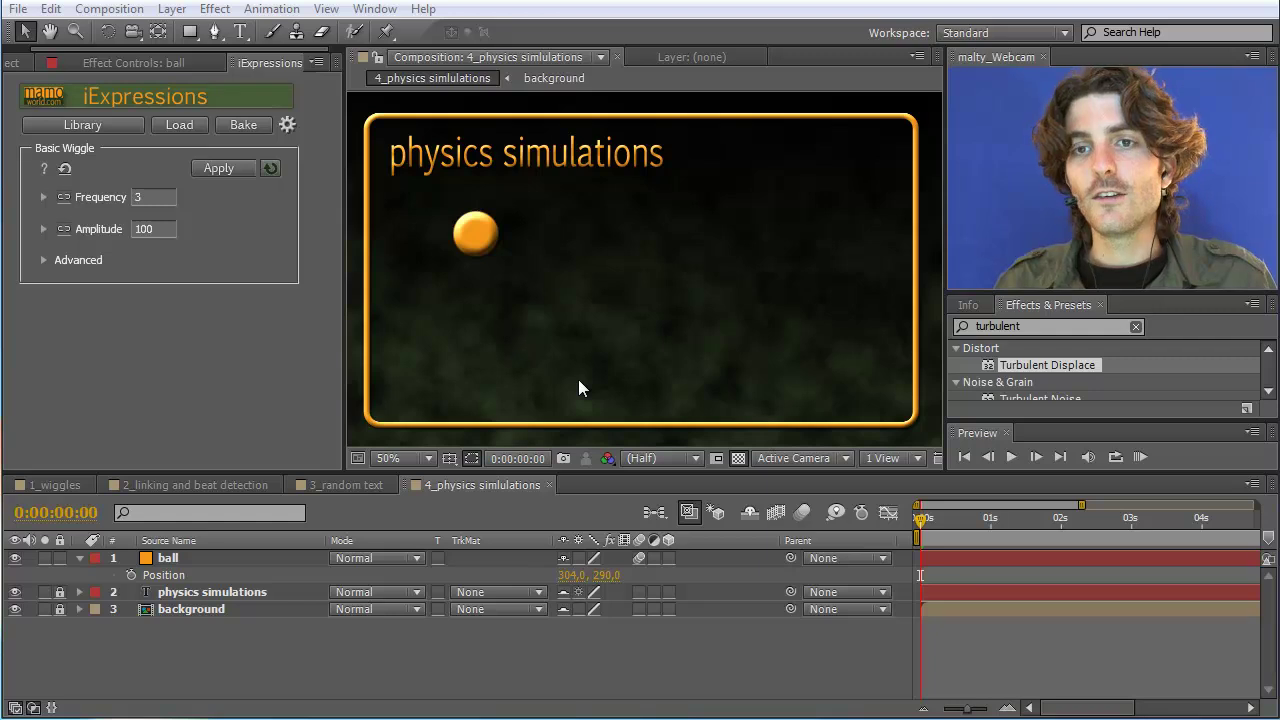
# Open the iExpressions Library, move it into view, and expand Physics Simulations and its Slower group.
pyautogui.click(104, 126)
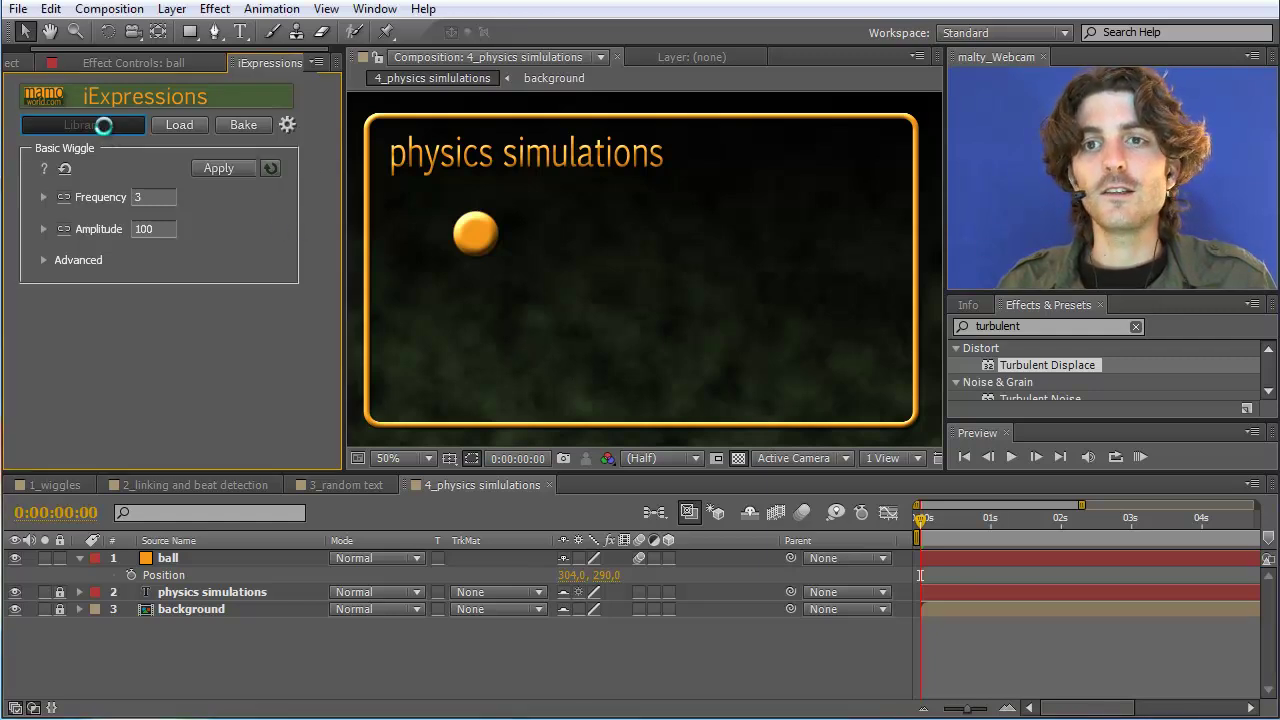
pyautogui.moveTo(251, 406); pyautogui.dragTo(719, 101)
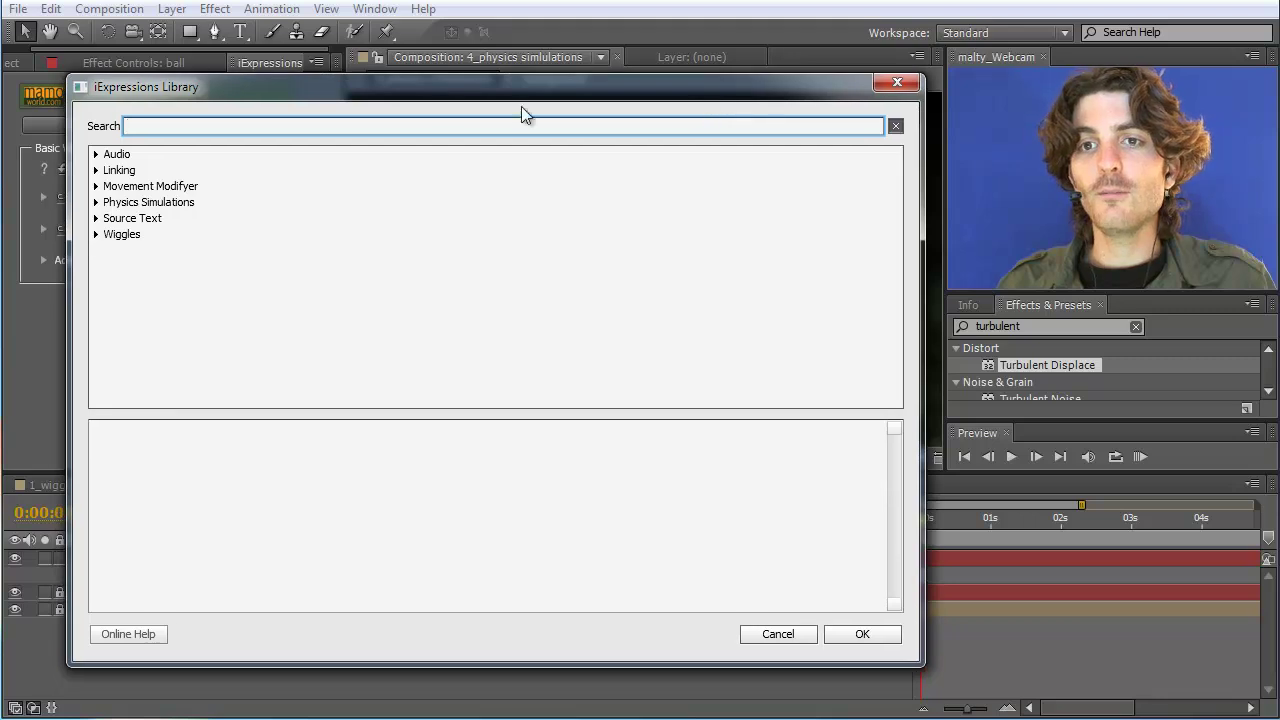
pyautogui.click(96, 203)
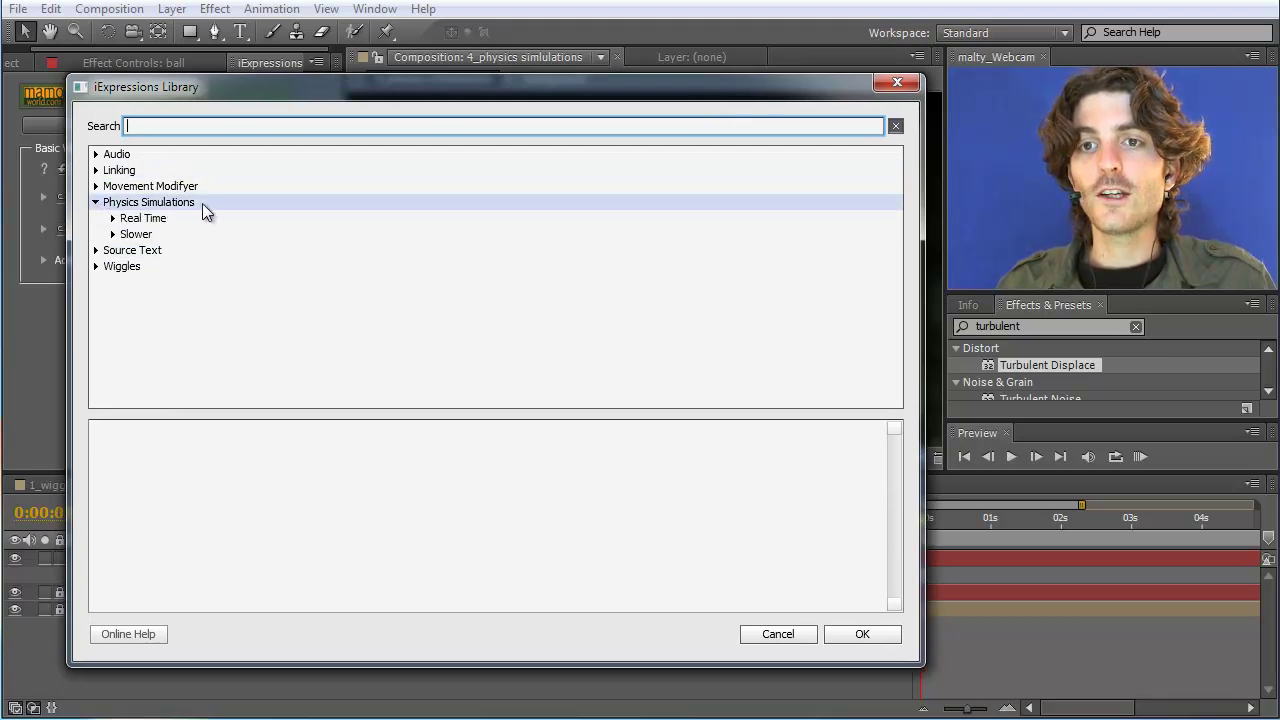
pyautogui.click(140, 222)
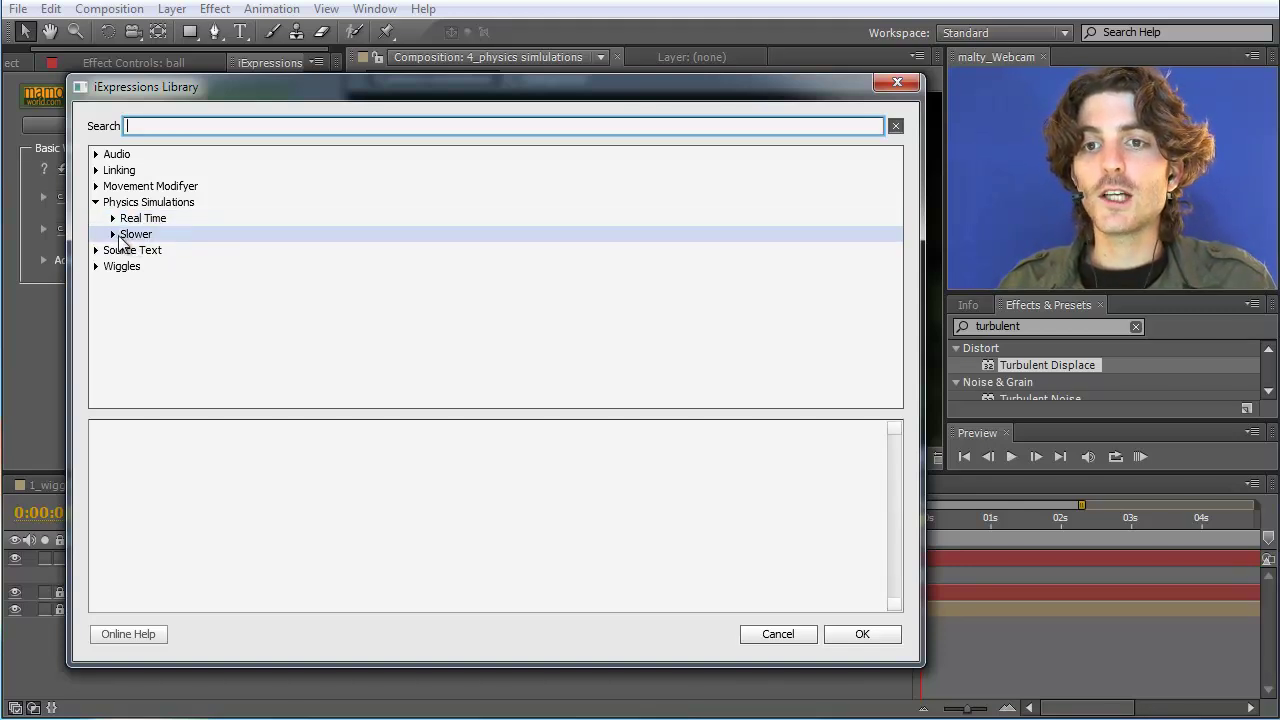
pyautogui.click(113, 234)
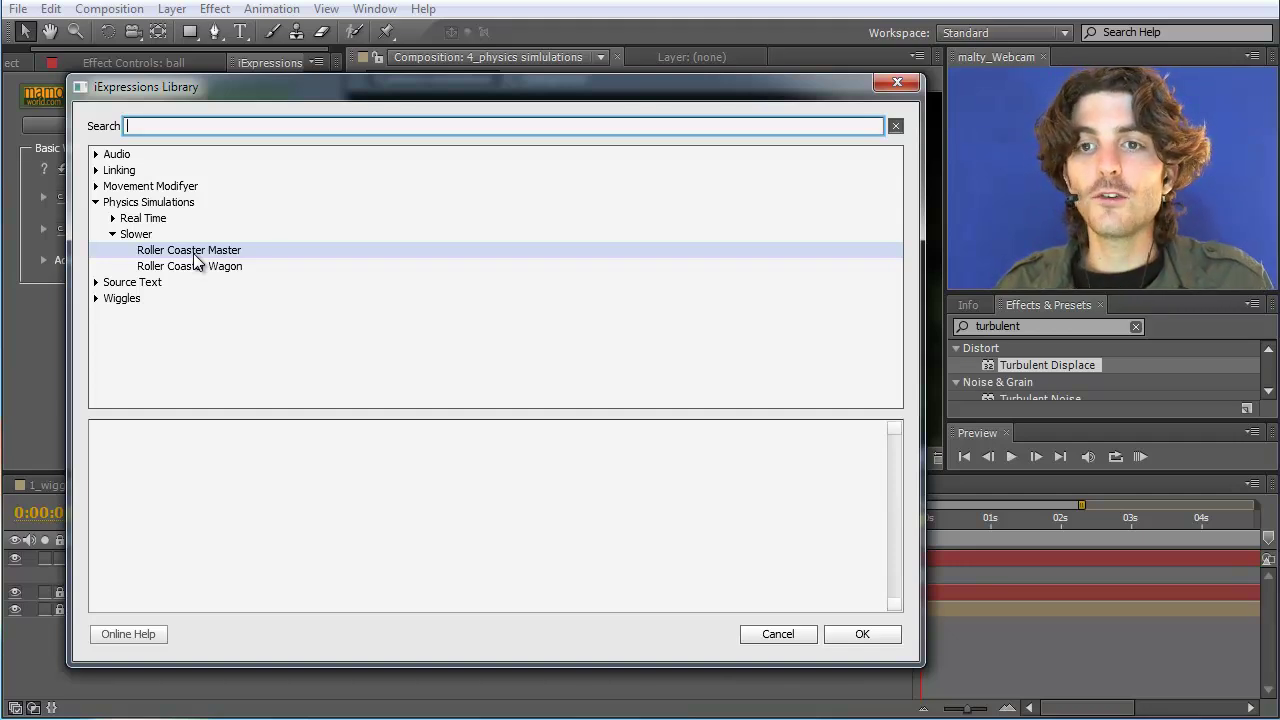
# Collapse Slower, expand Real Time, and select Throw 2D to read its description.
pyautogui.click(113, 234)
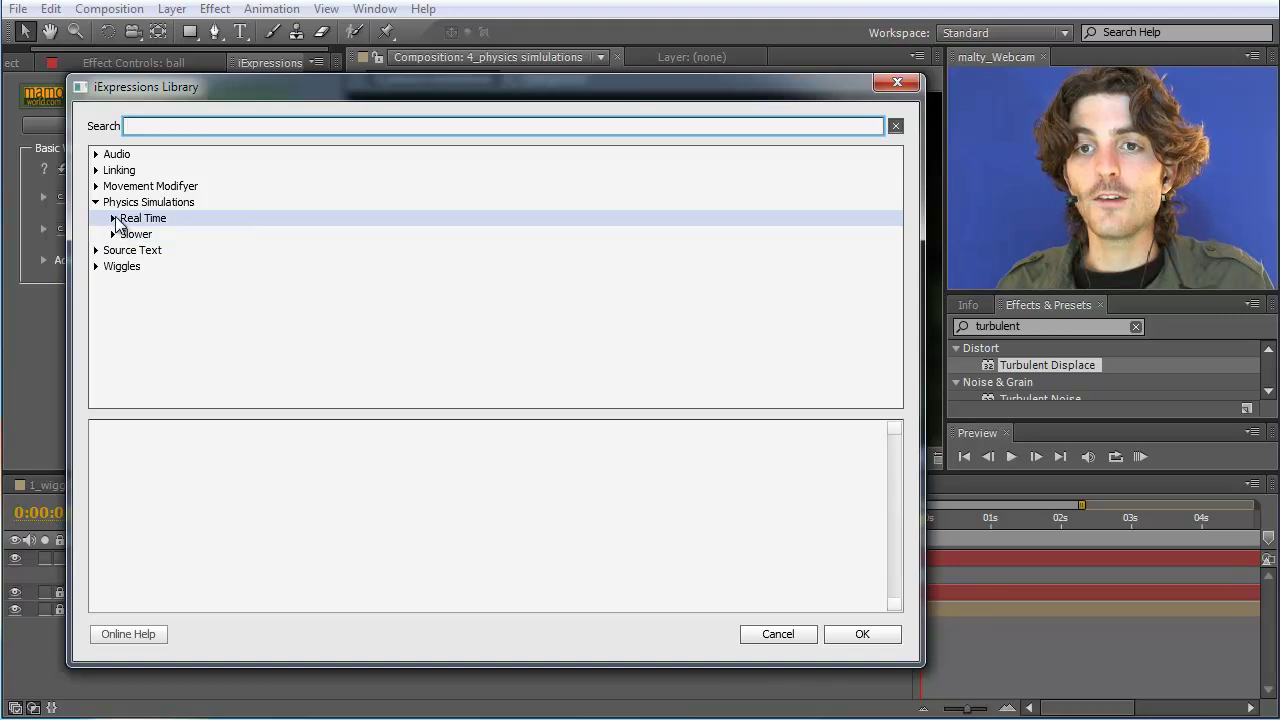
pyautogui.click(114, 218)
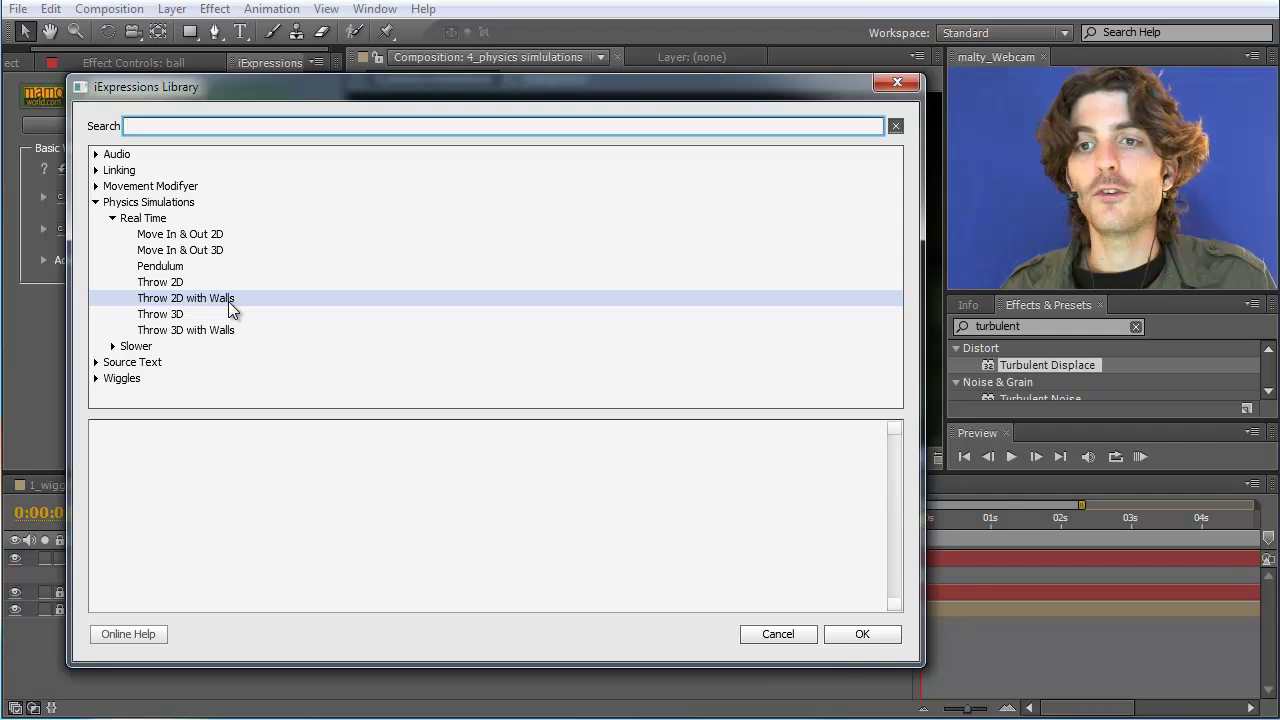
pyautogui.click(176, 287)
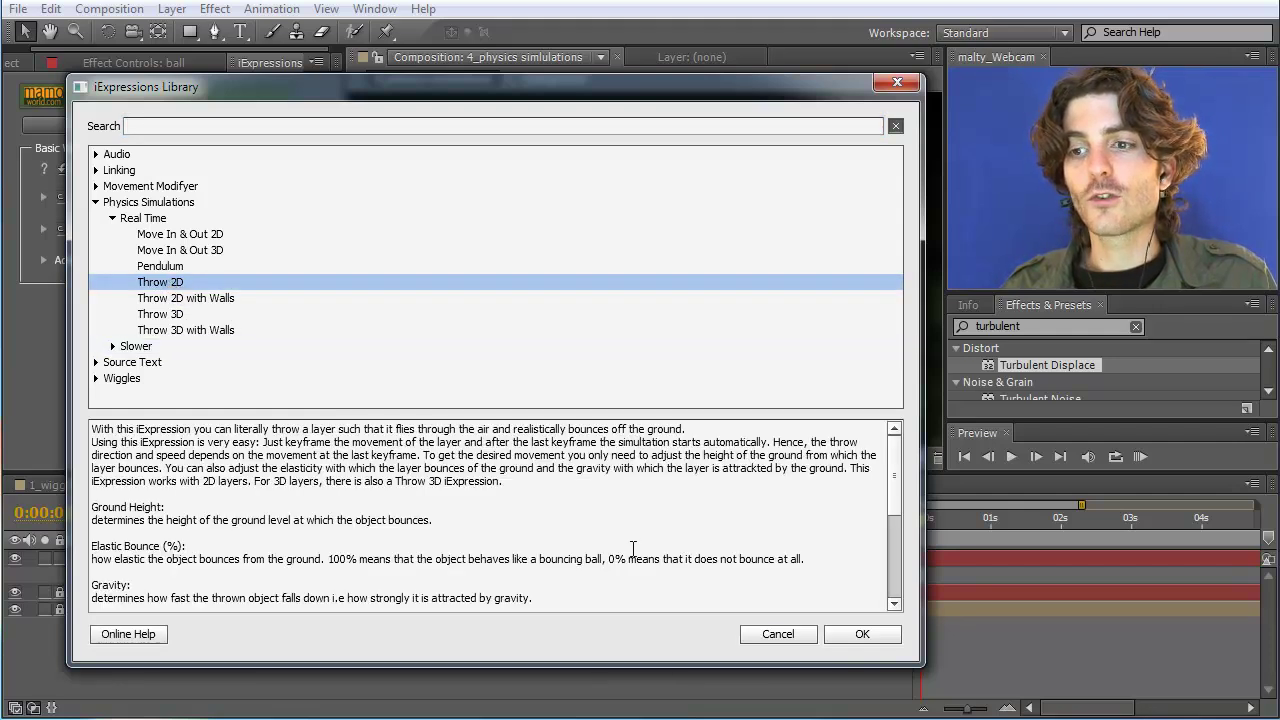
# Load Throw 2D and apply it to the slightly nudged ball layer.
pyautogui.click(862, 634)
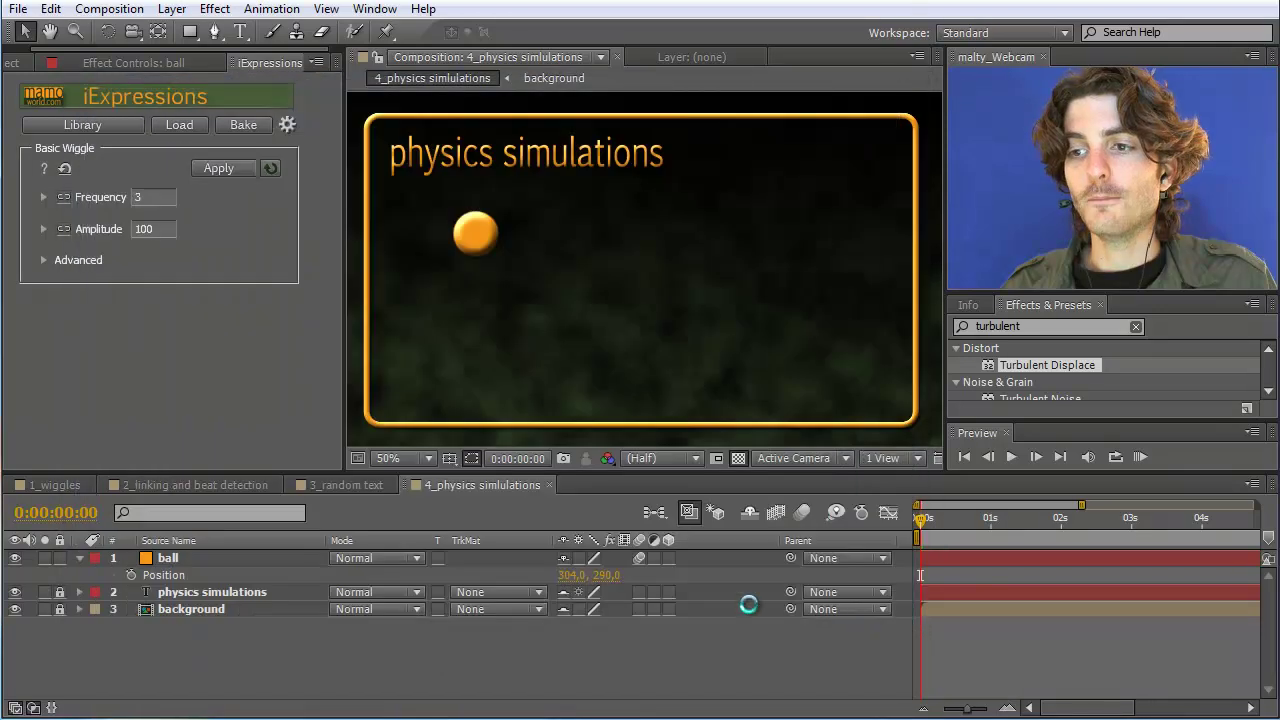
pyautogui.click(168, 557)
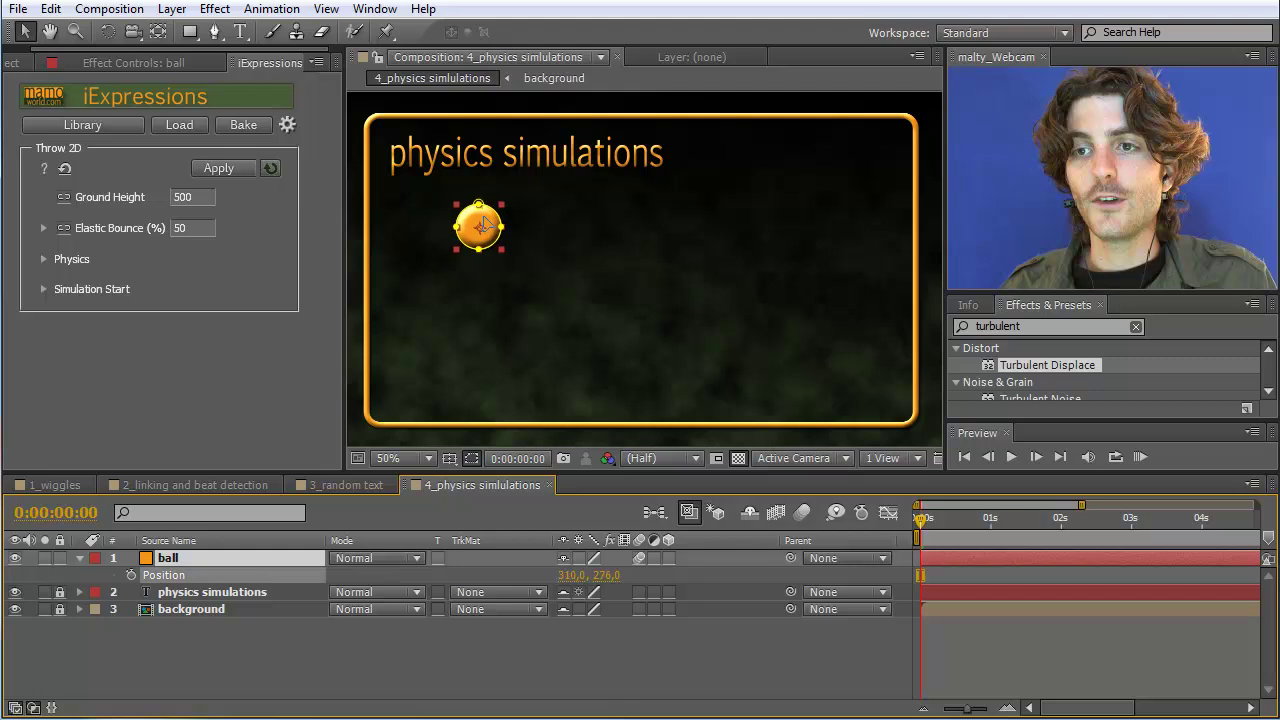
pyautogui.moveTo(480, 226); pyautogui.dragTo(476, 218)
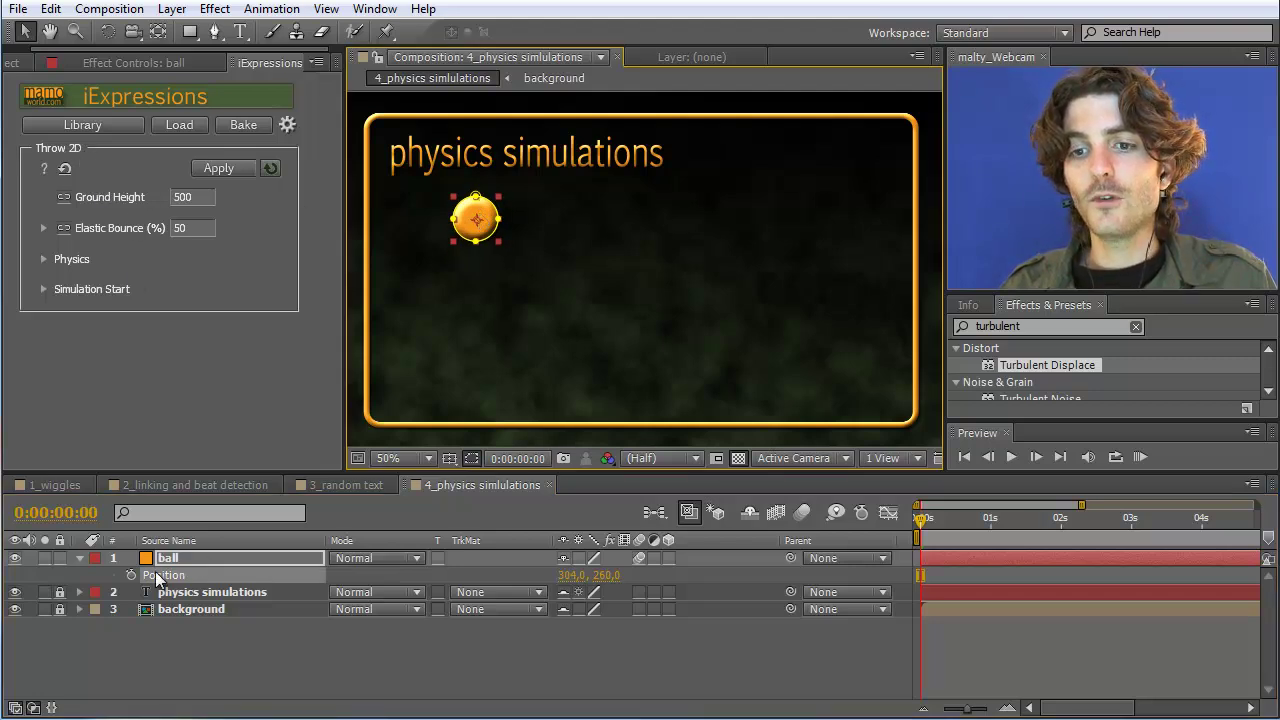
pyautogui.click(216, 170)
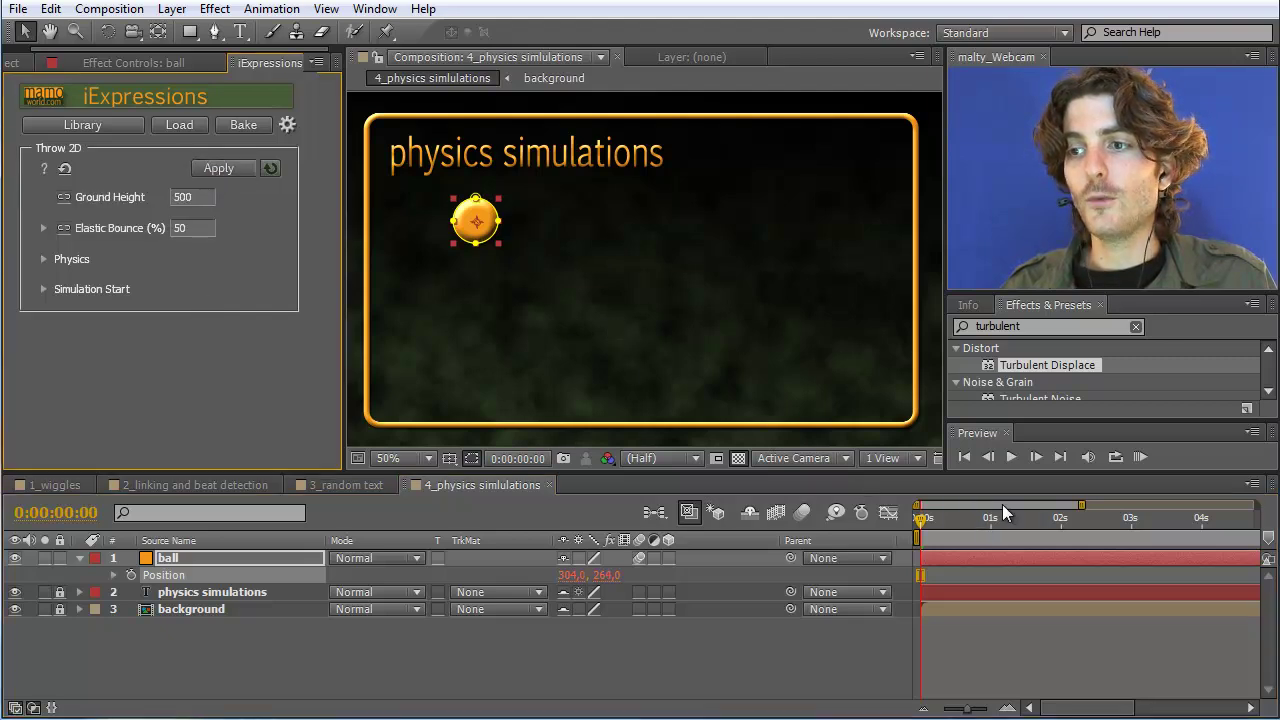
# Preview the fall and scrub to the landing, with the Info readout showing Position 304, 500.
pyautogui.click(1134, 460)
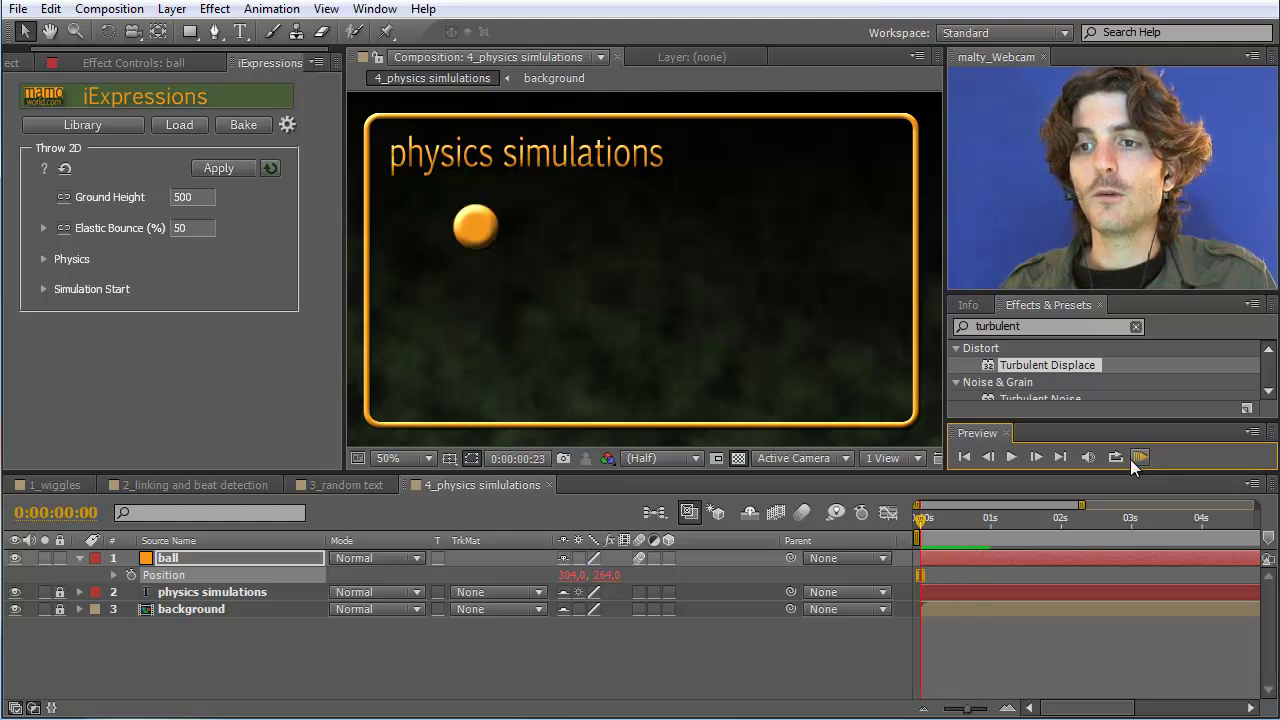
pyautogui.click(1130, 459)
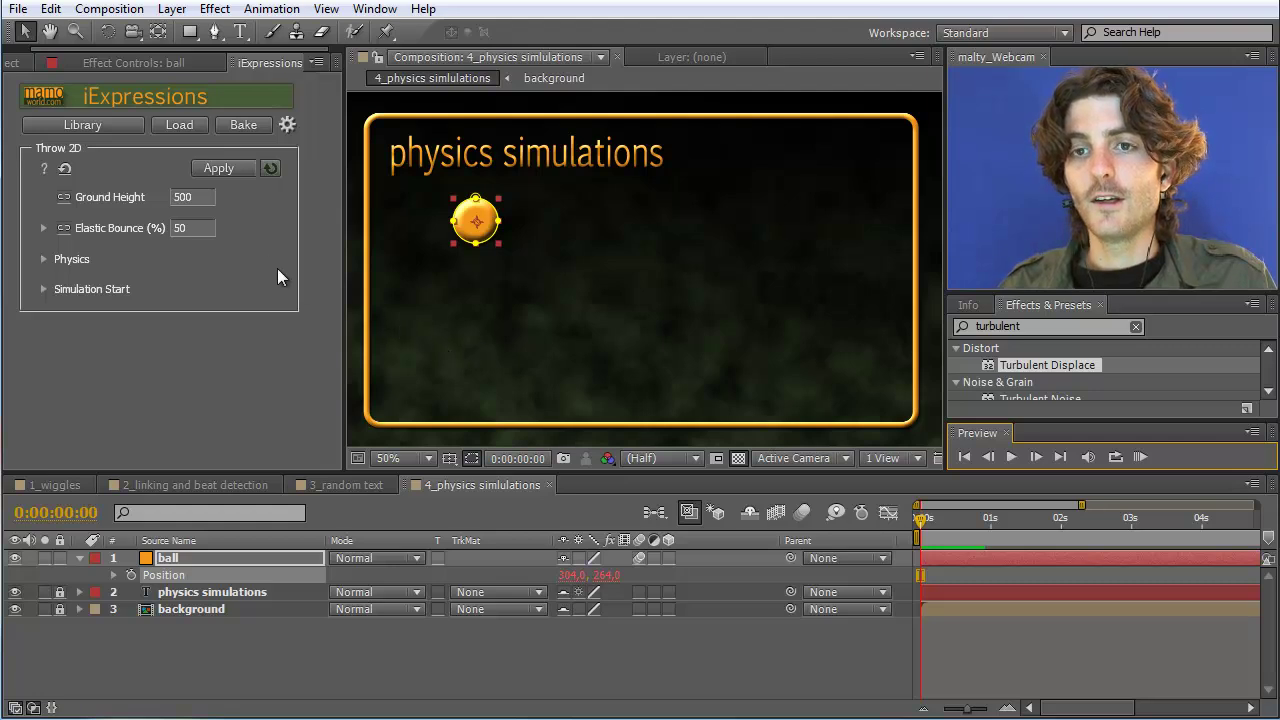
pyautogui.moveTo(923, 517); pyautogui.dragTo(984, 518)
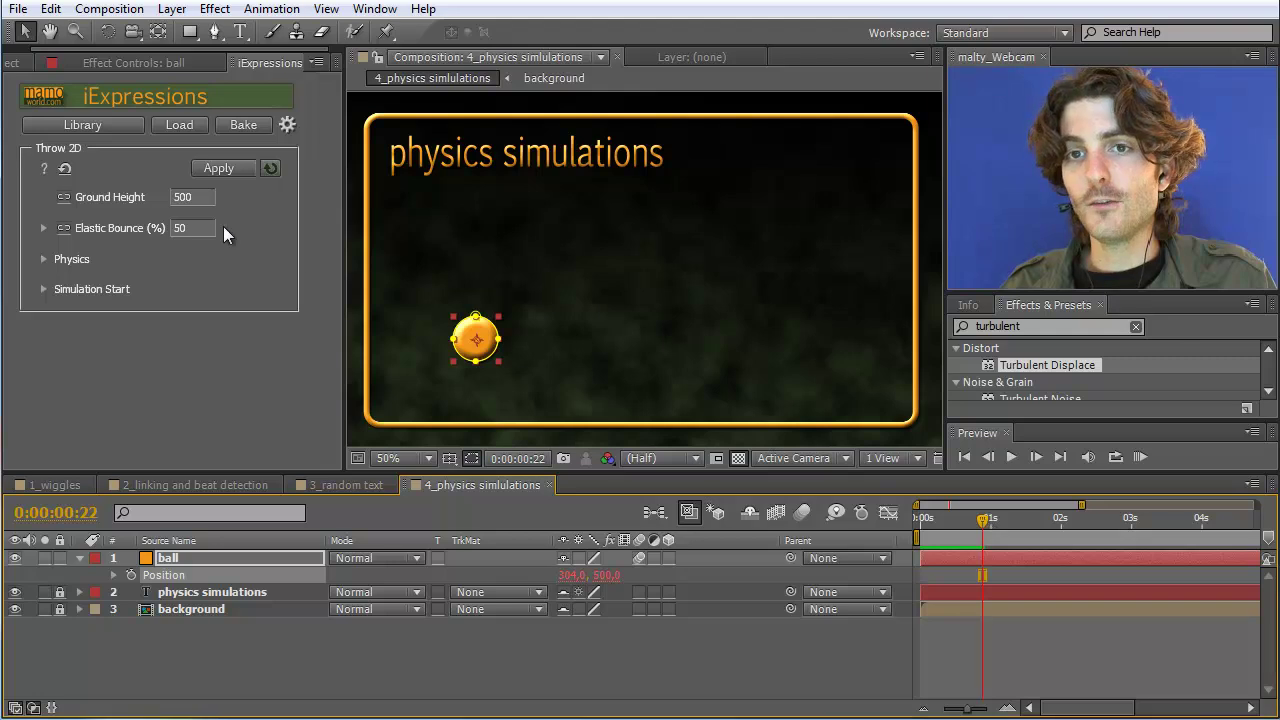
pyautogui.moveTo(142, 197)
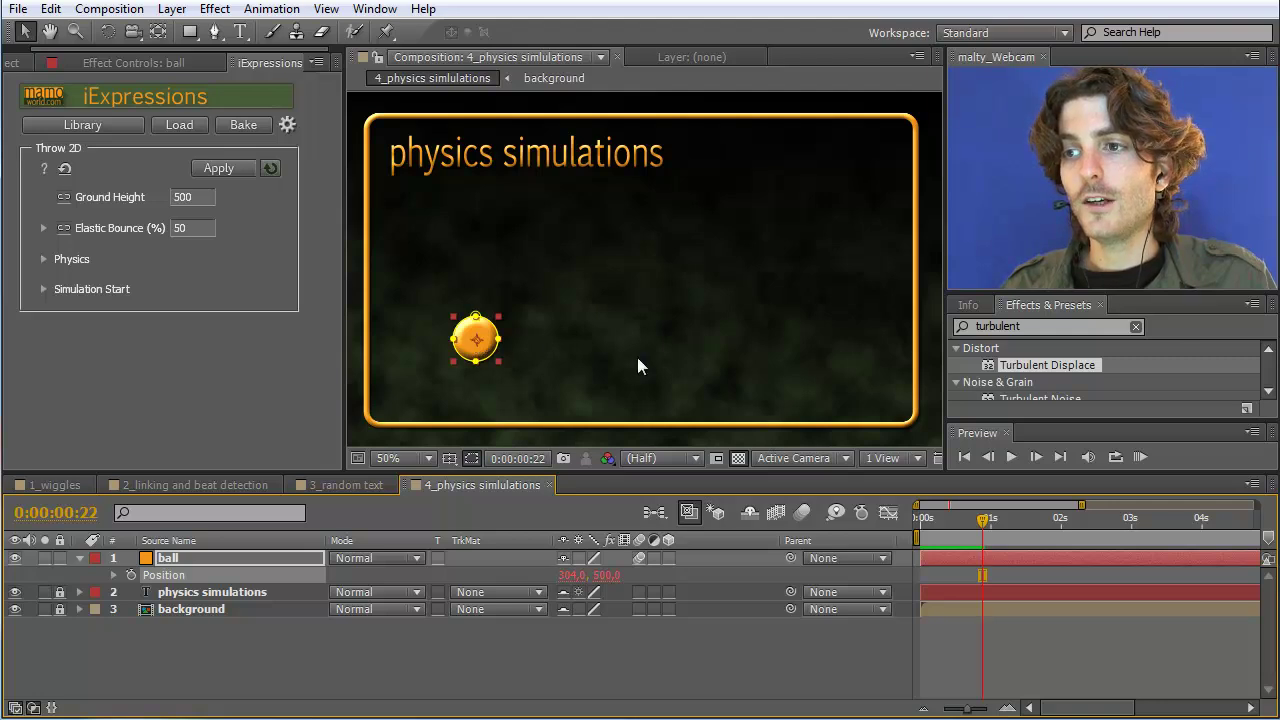
pyautogui.click(969, 310)
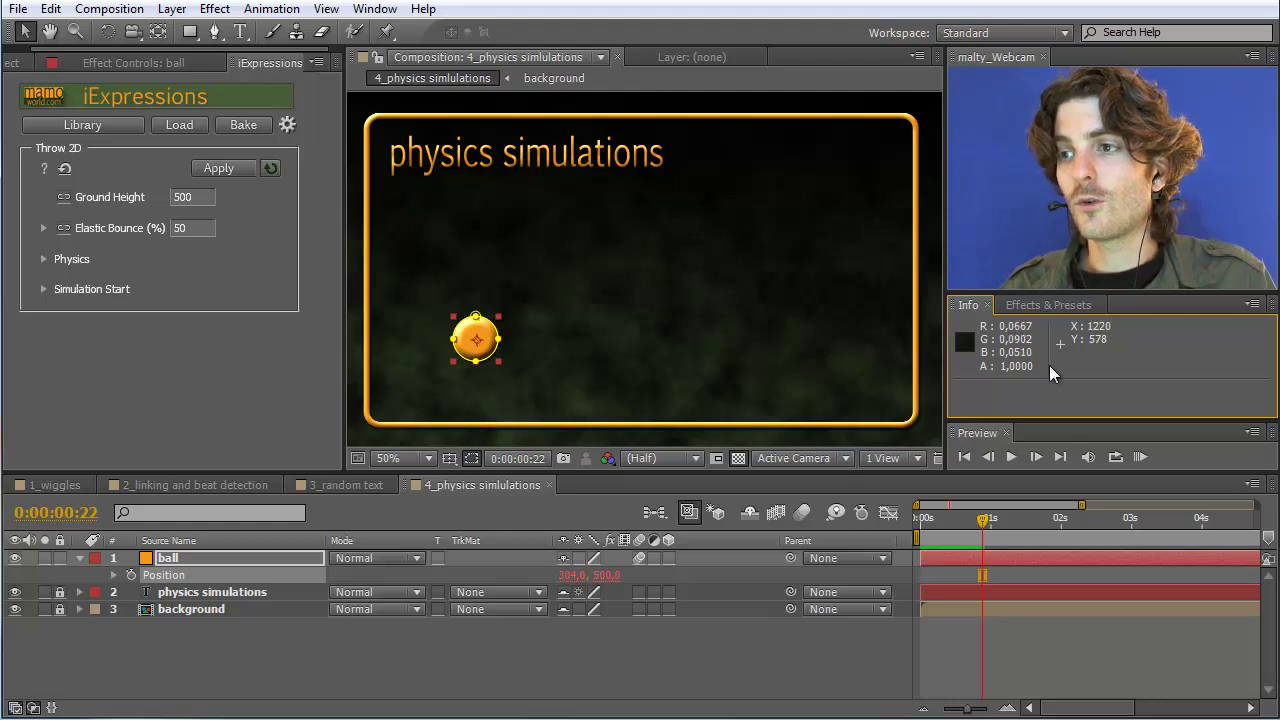
# Set Throw 2D's Ground Height to 664 and reapply it to the ball.
pyautogui.click(190, 197)
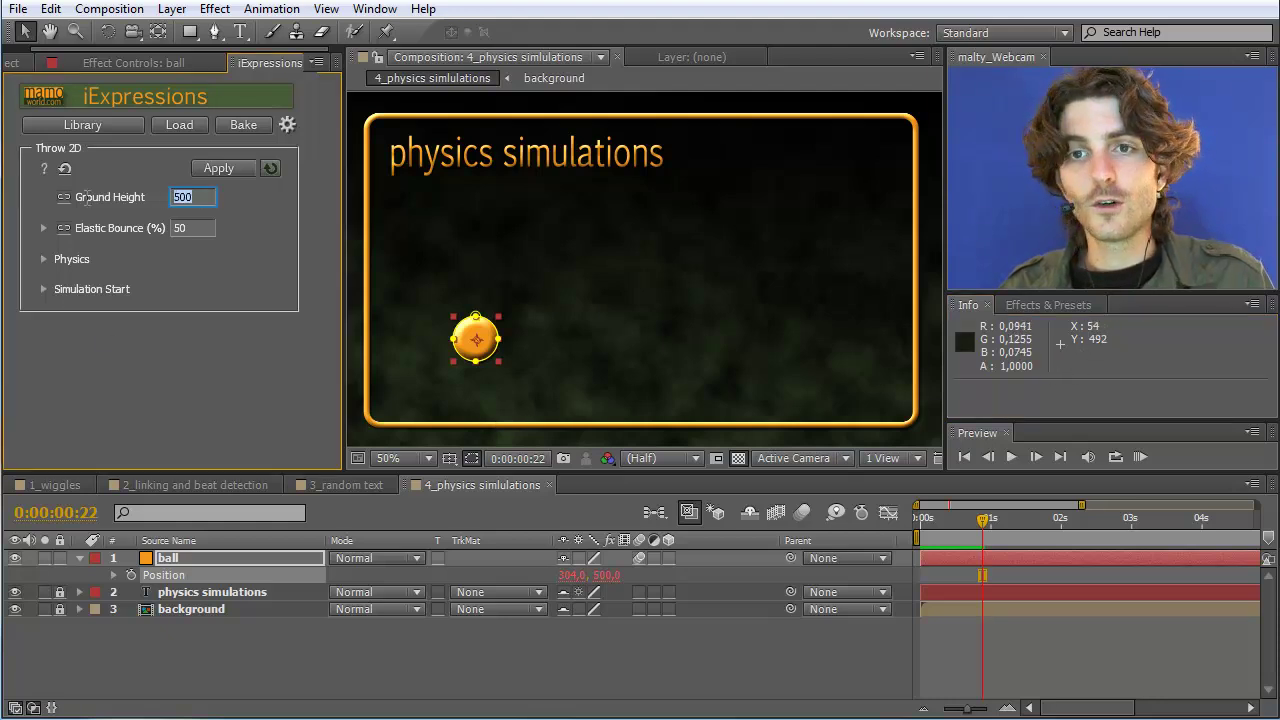
pyautogui.write('664')
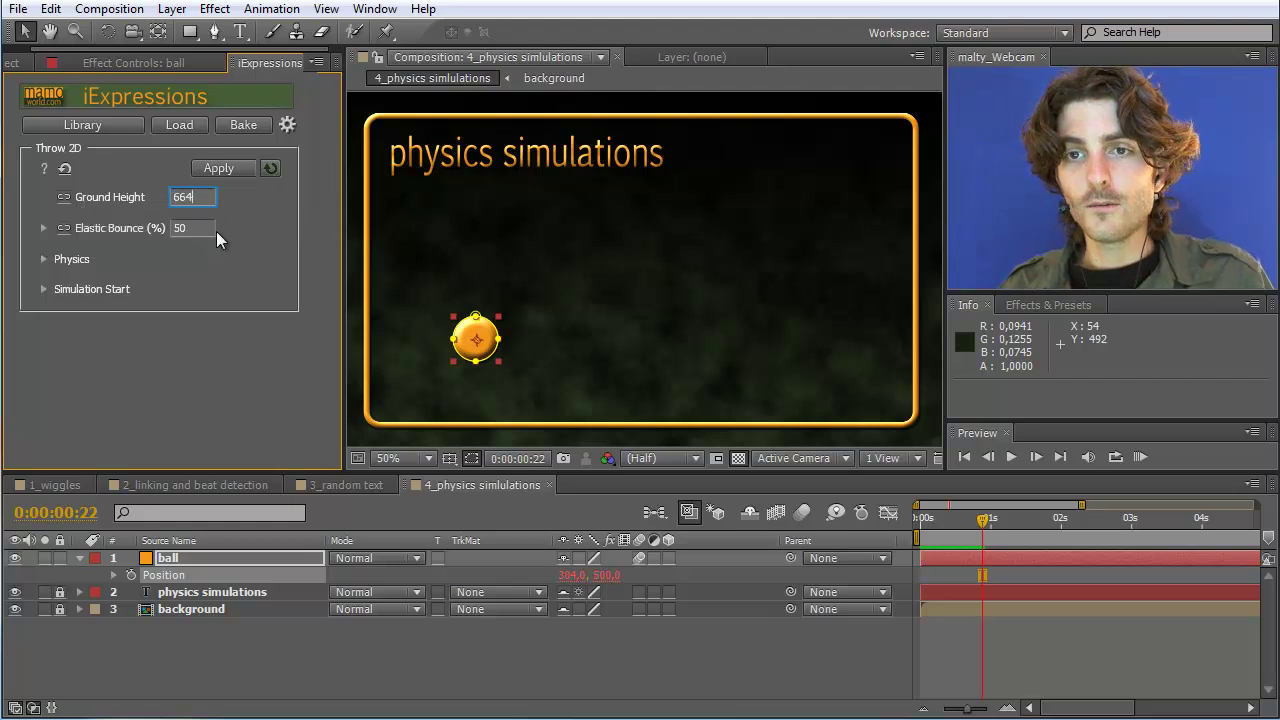
pyautogui.click(174, 575)
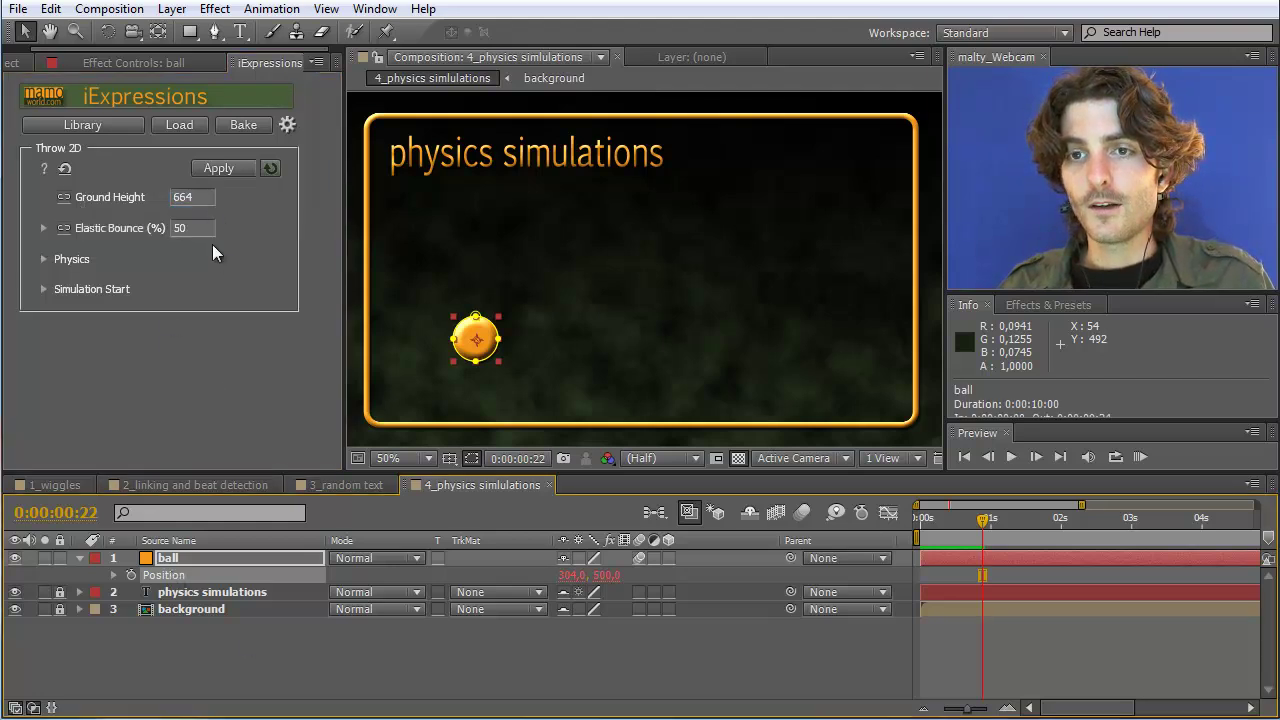
pyautogui.click(220, 169)
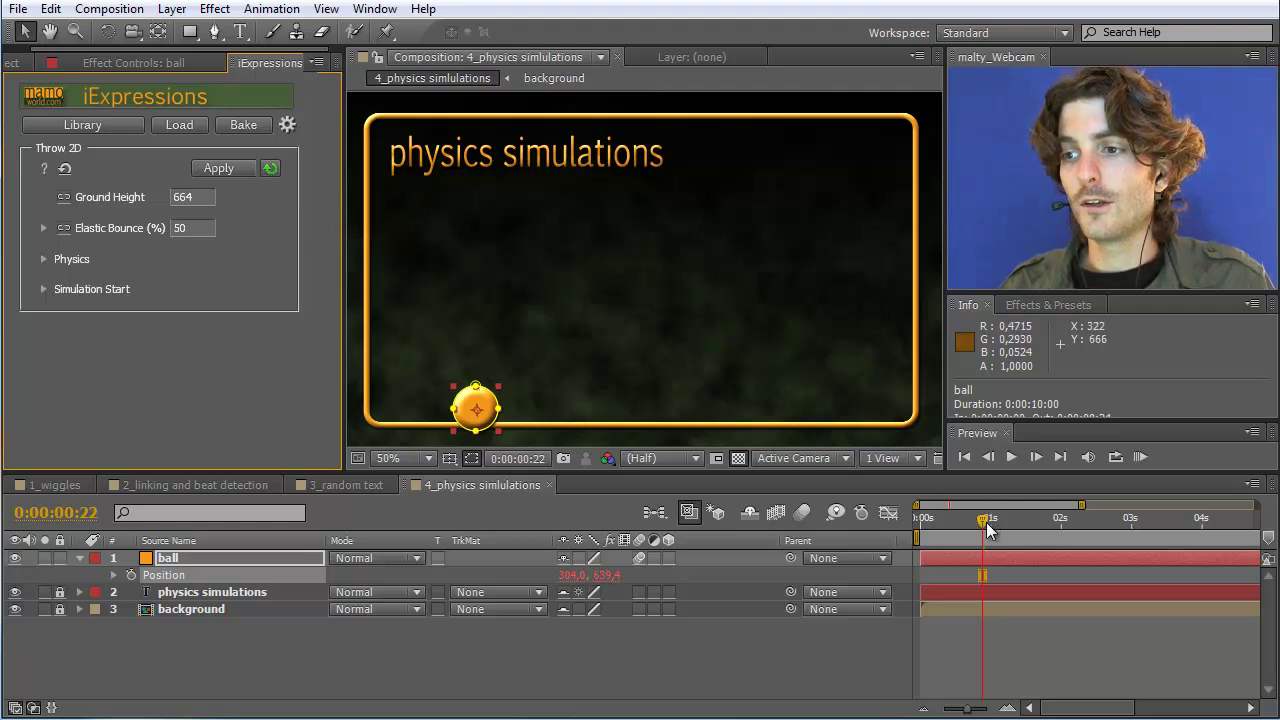
# Preview and scrub to confirm the ball now lands at 304, 664.
pyautogui.moveTo(984, 530); pyautogui.dragTo(859, 543)
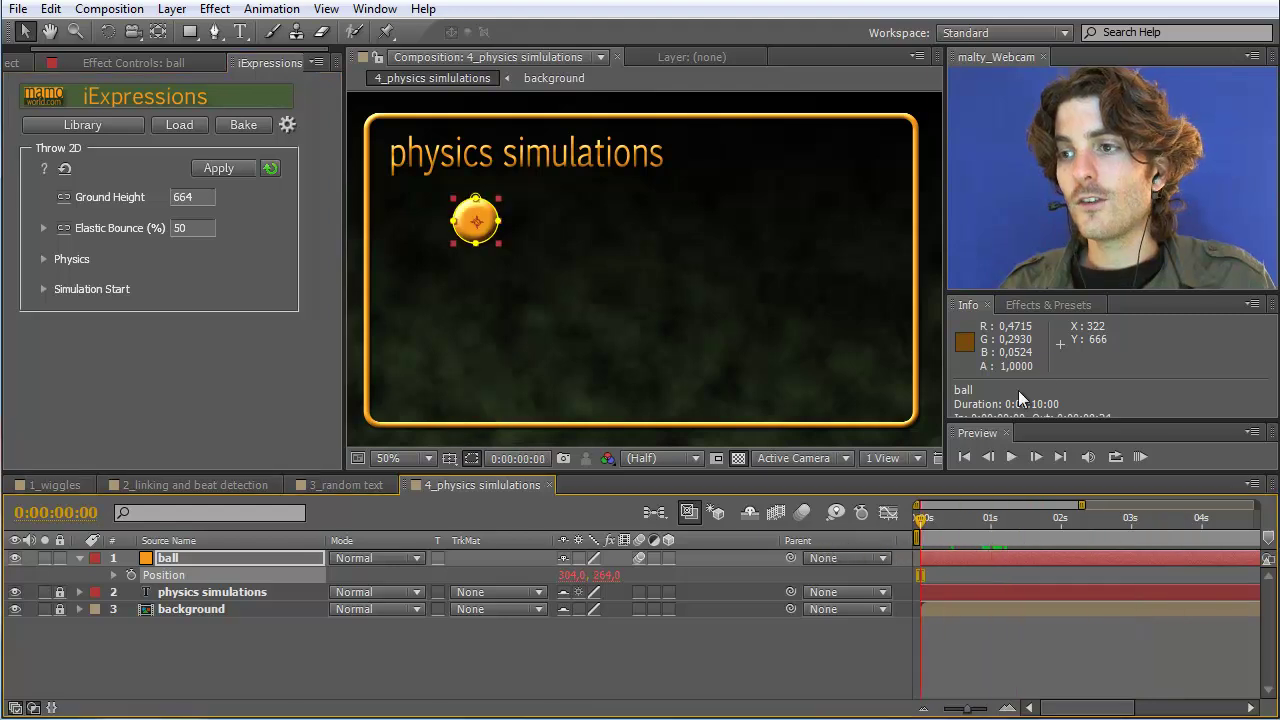
pyautogui.click(1133, 450)
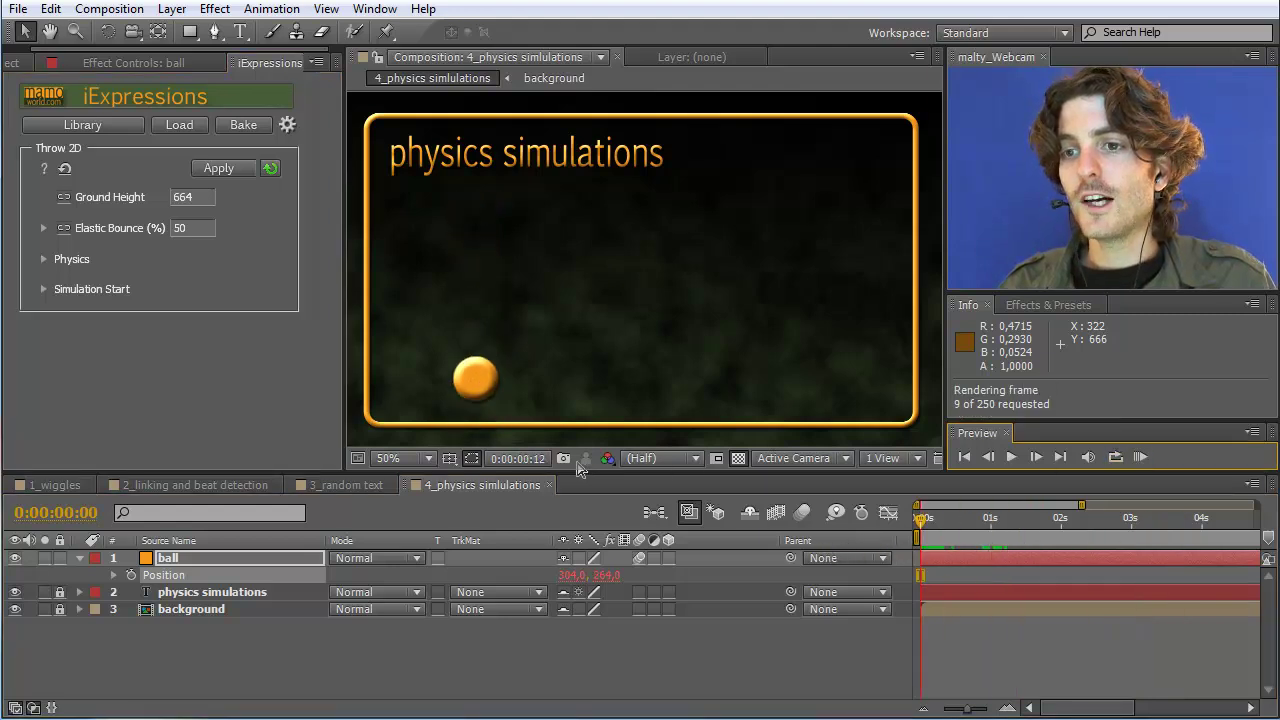
pyautogui.click(1148, 455)
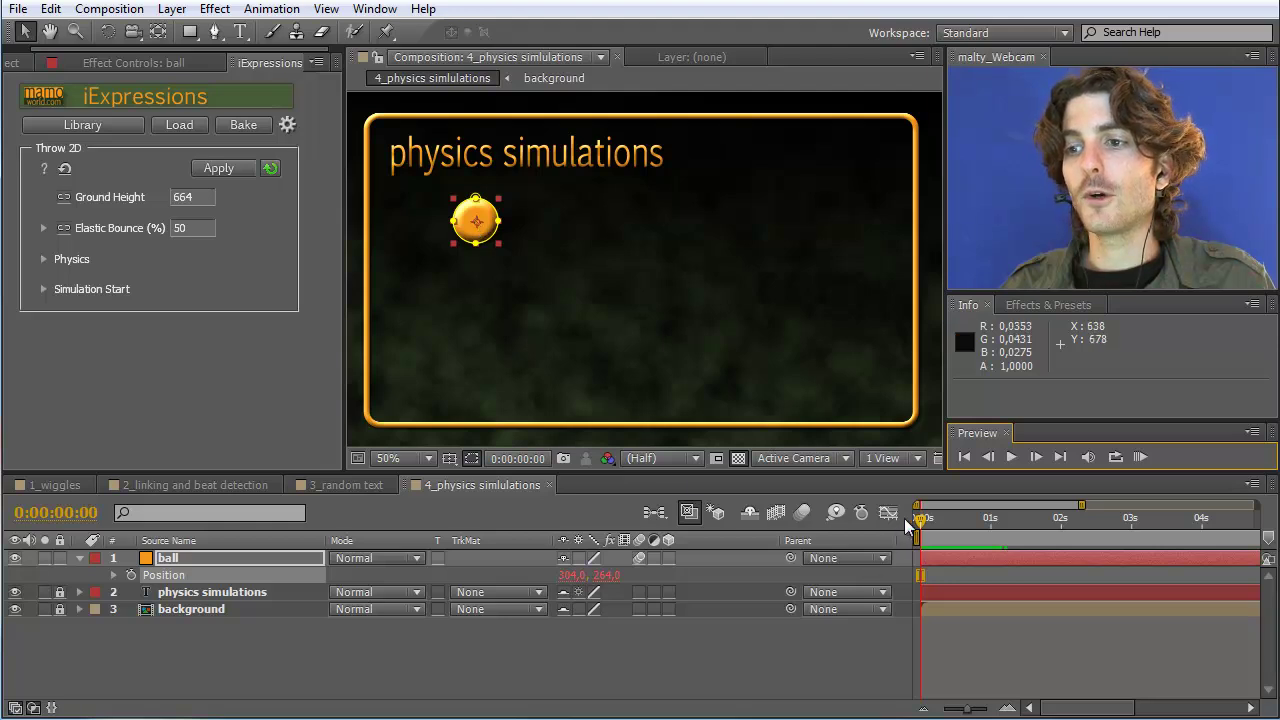
pyautogui.moveTo(921, 517); pyautogui.dragTo(1024, 522)
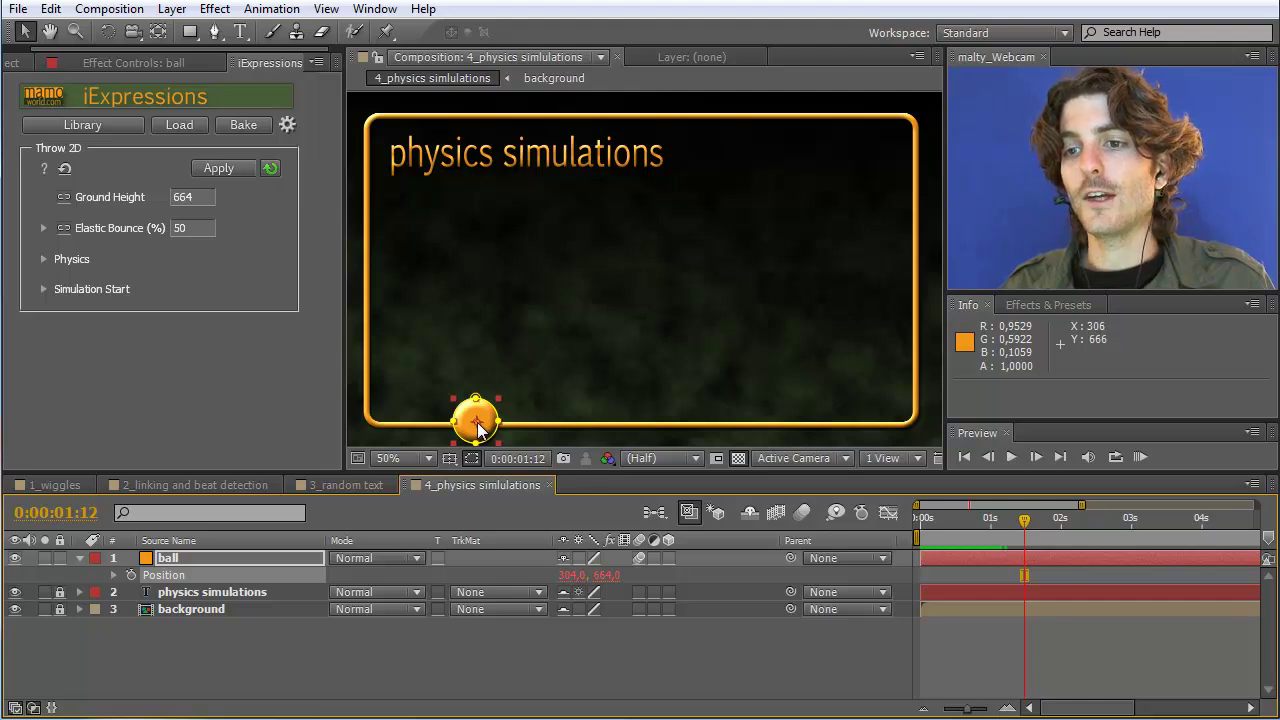
# Reveal the ball's Anchor Point, drag it to shift the ball, and preview the bounce.
pyautogui.hotkey('shift', 'a')
pyautogui.click(176, 576)
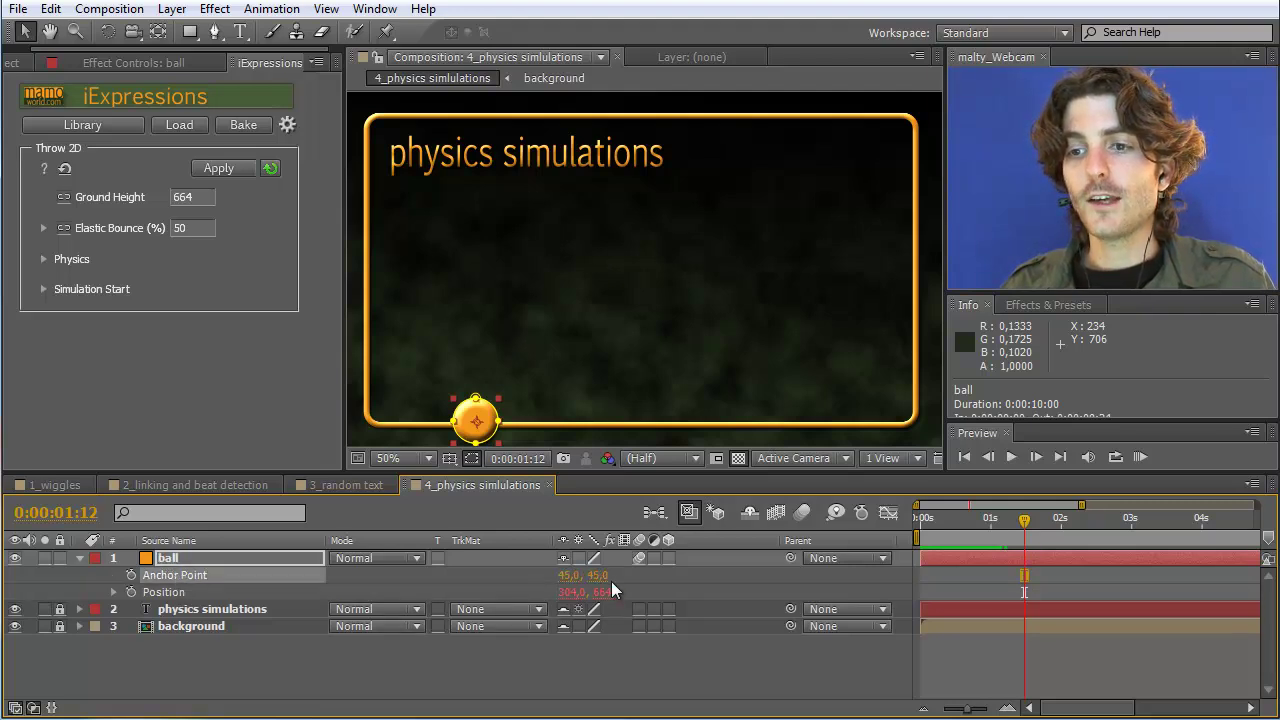
pyautogui.moveTo(598, 575); pyautogui.dragTo(645, 575)
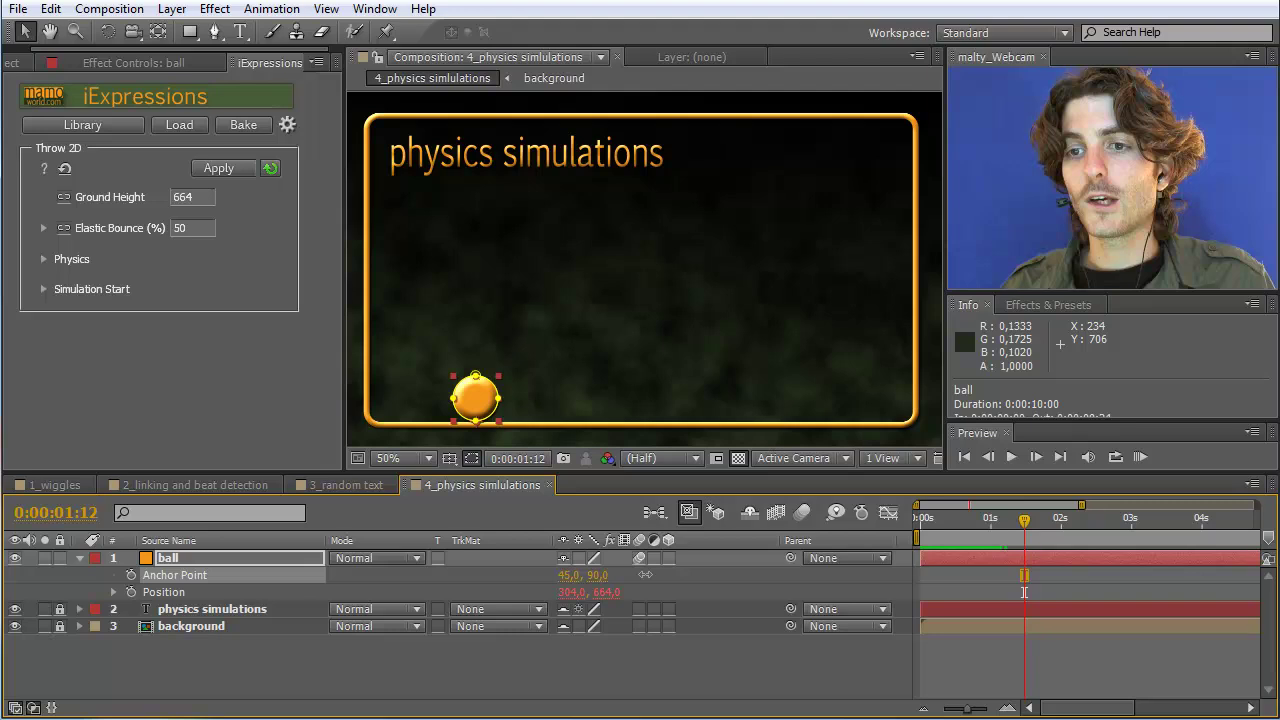
pyautogui.click(1140, 457)
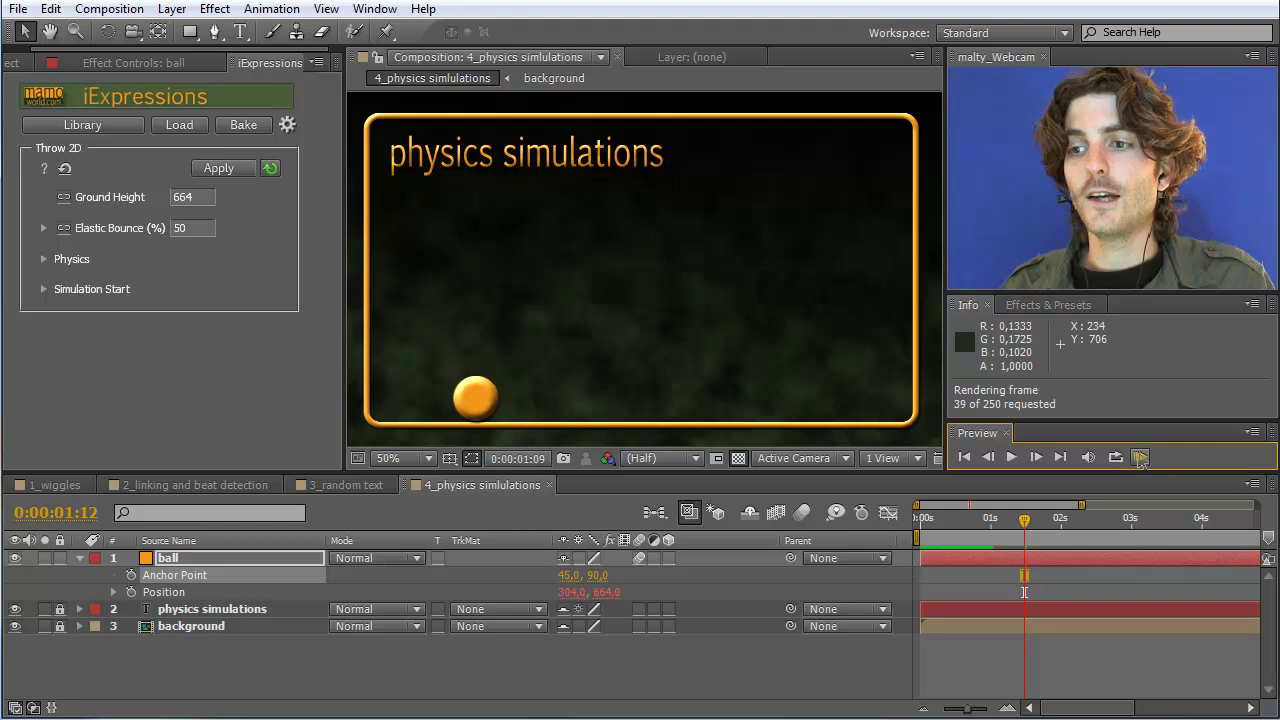
pyautogui.click(1140, 457)
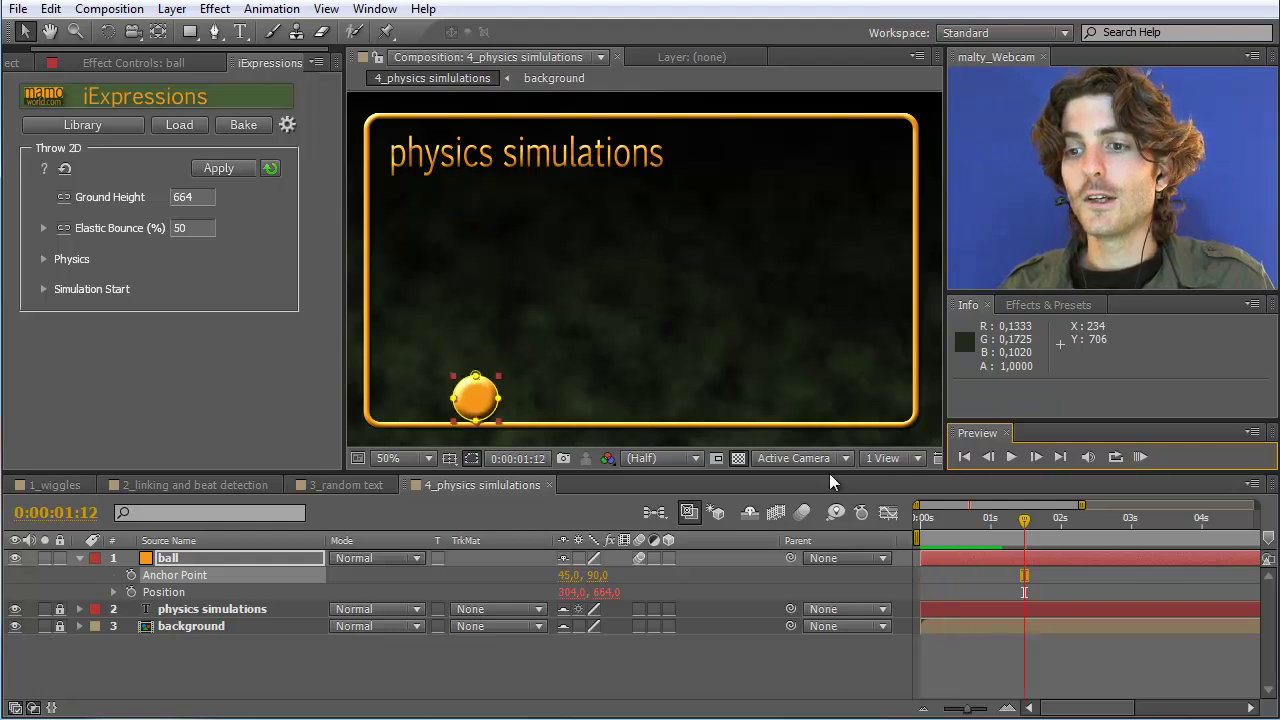
# Set the ball's Anchor Point to 45, 45 and reselect the ball layer.
pyautogui.click(599, 575)
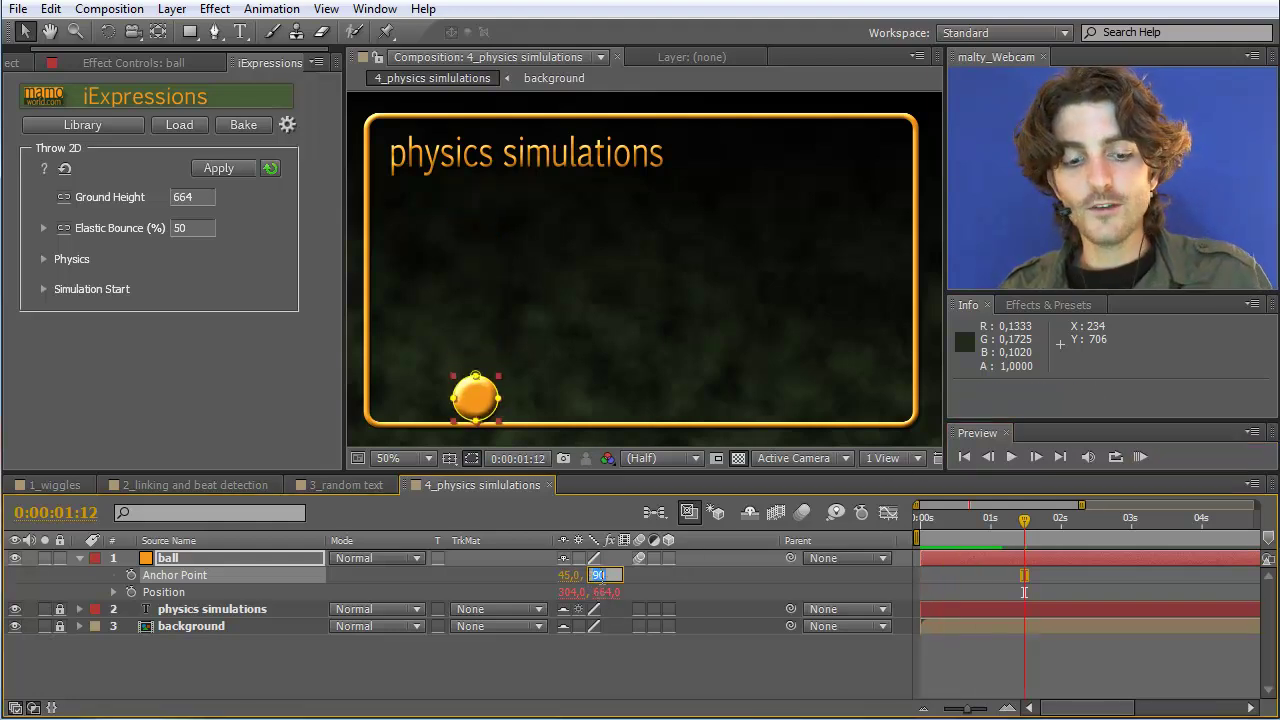
pyautogui.write('45')
pyautogui.click(661, 576)
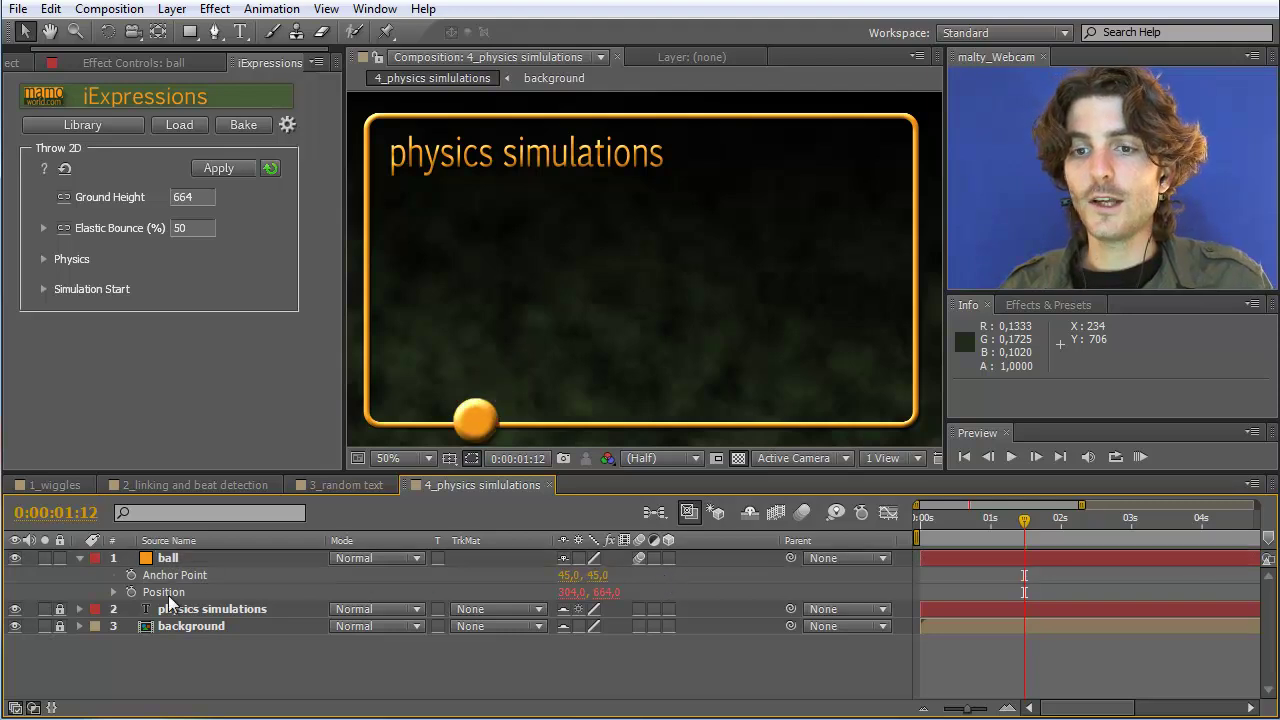
pyautogui.click(172, 558)
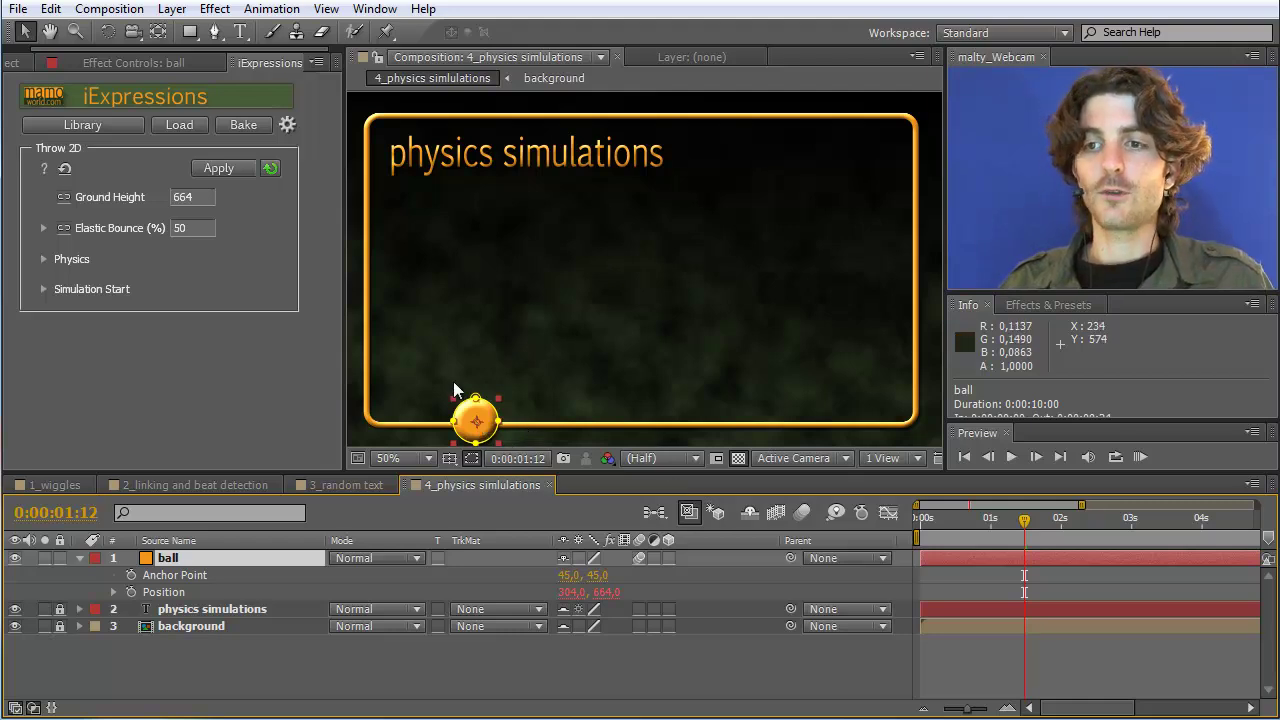
# Enter Ground Height as 664-45, test *2 and /2 back to 619, then preview the bounce.
pyautogui.click(199, 197)
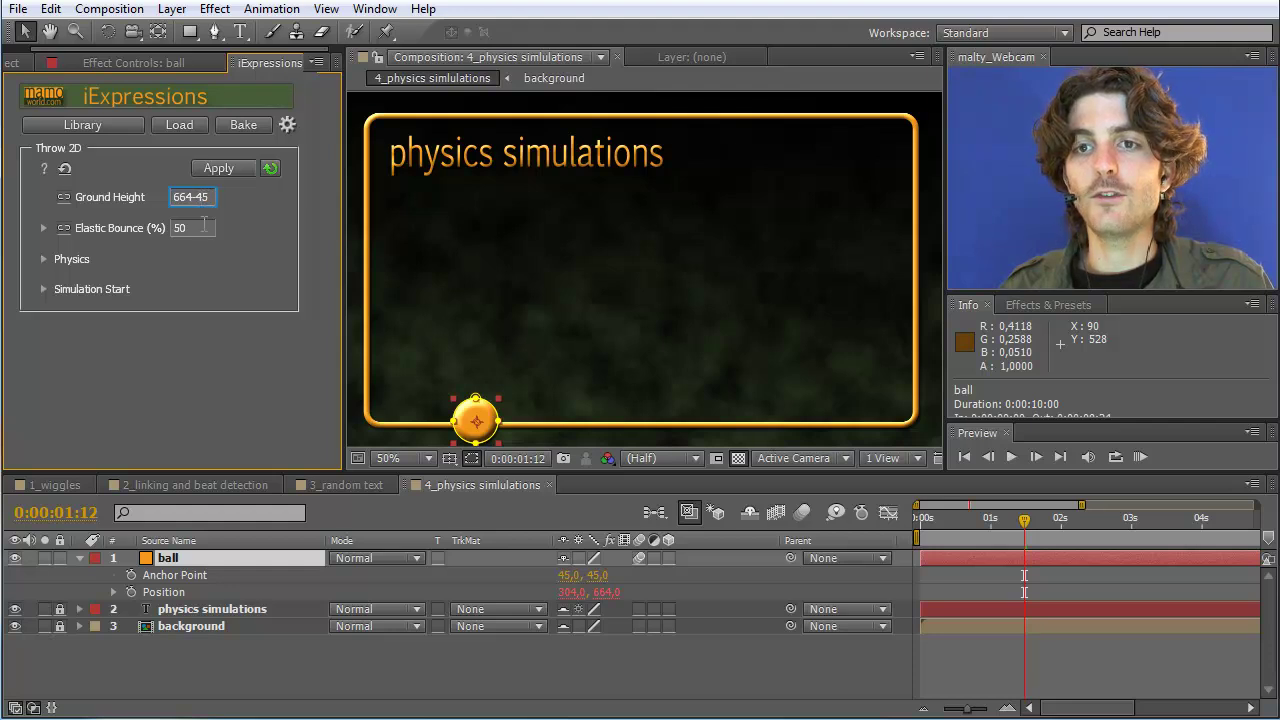
pyautogui.press('Tab')
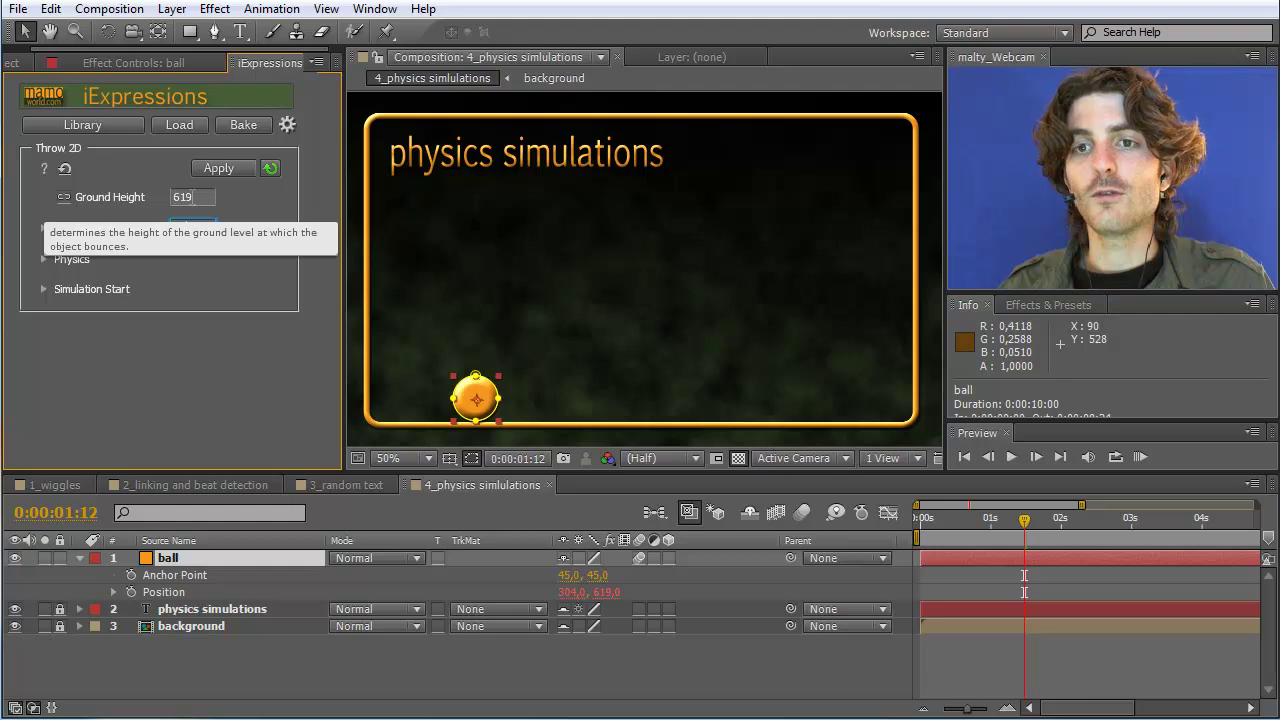
pyautogui.click(202, 197)
pyautogui.write('*2')
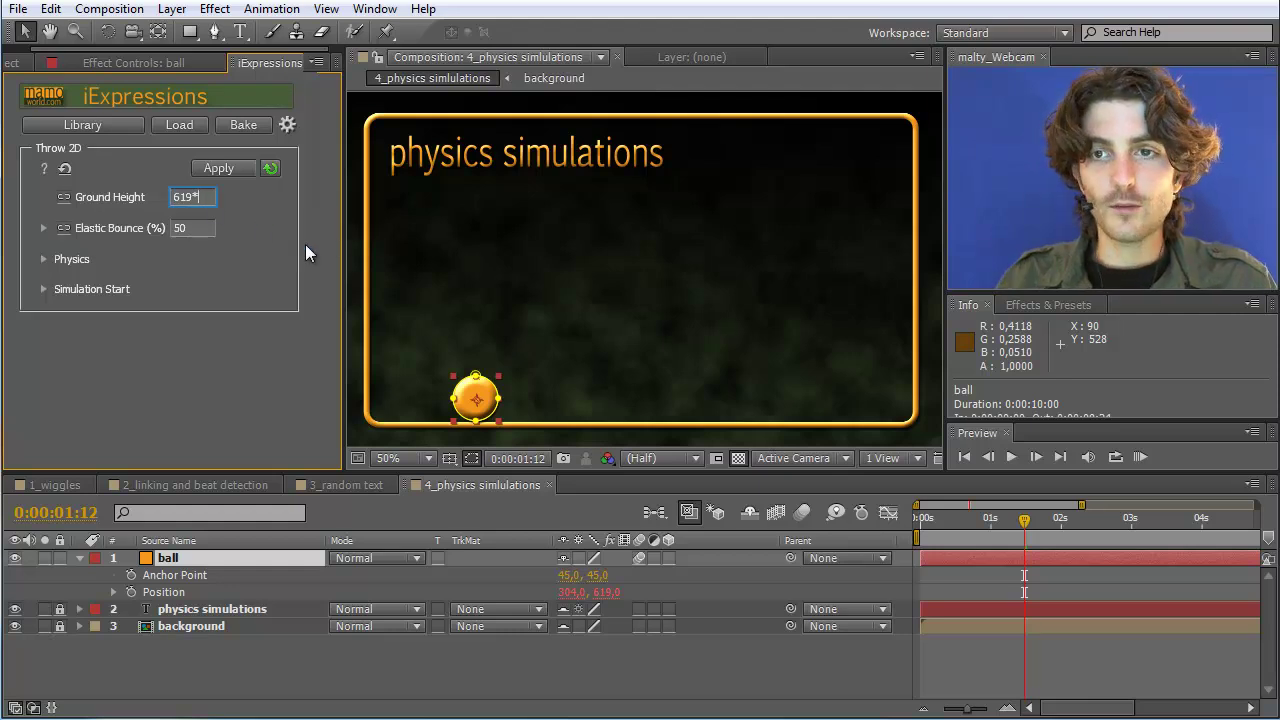
pyautogui.click(198, 229)
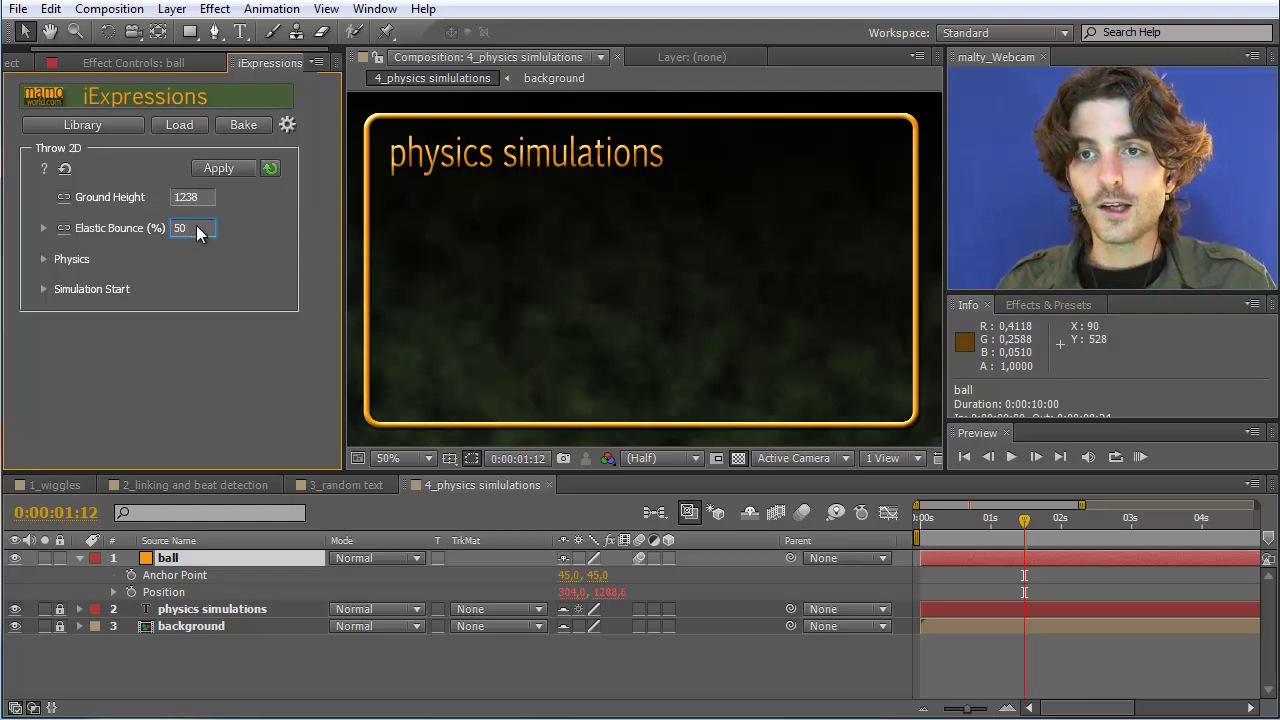
pyautogui.click(201, 197)
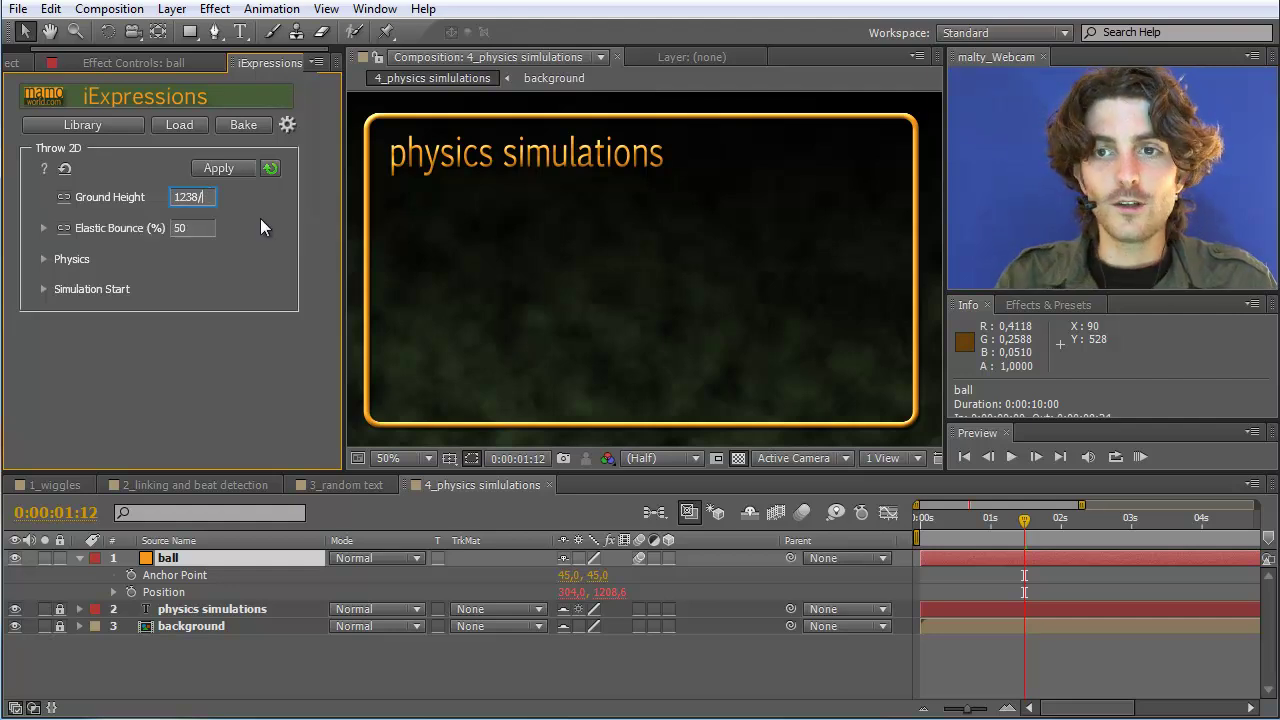
pyautogui.write('/2')
pyautogui.click(201, 233)
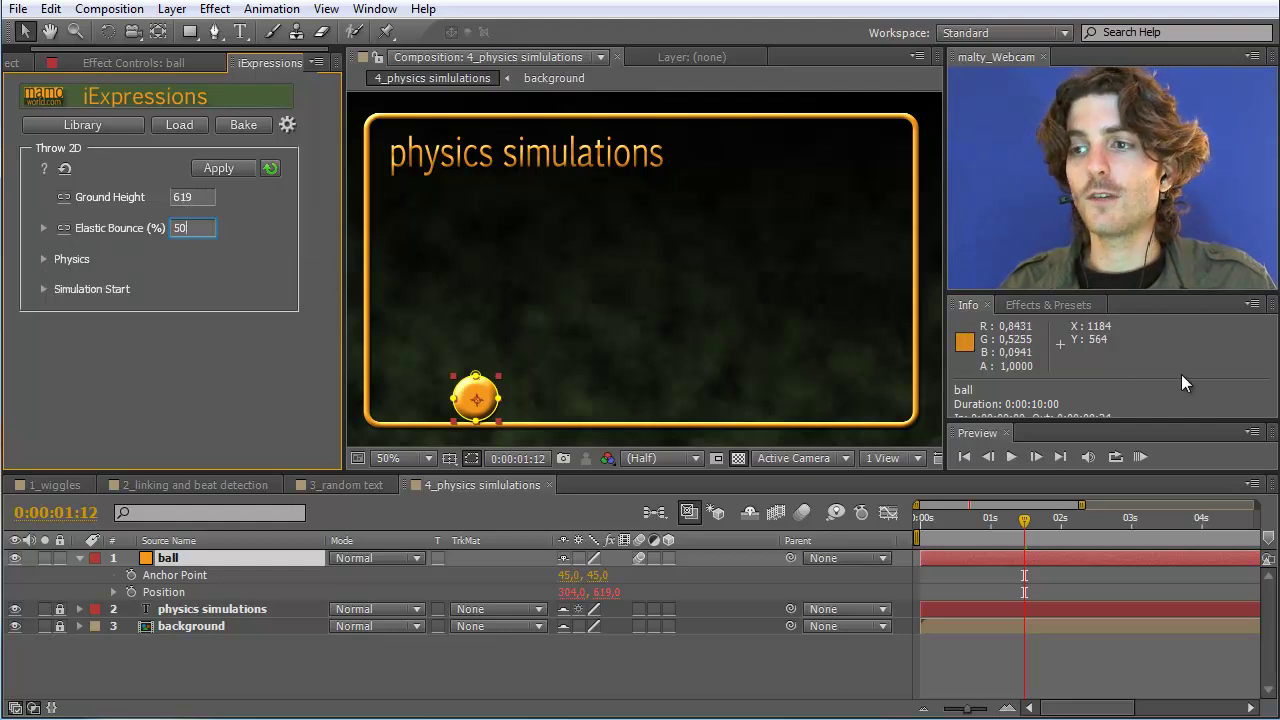
pyautogui.click(1142, 457)
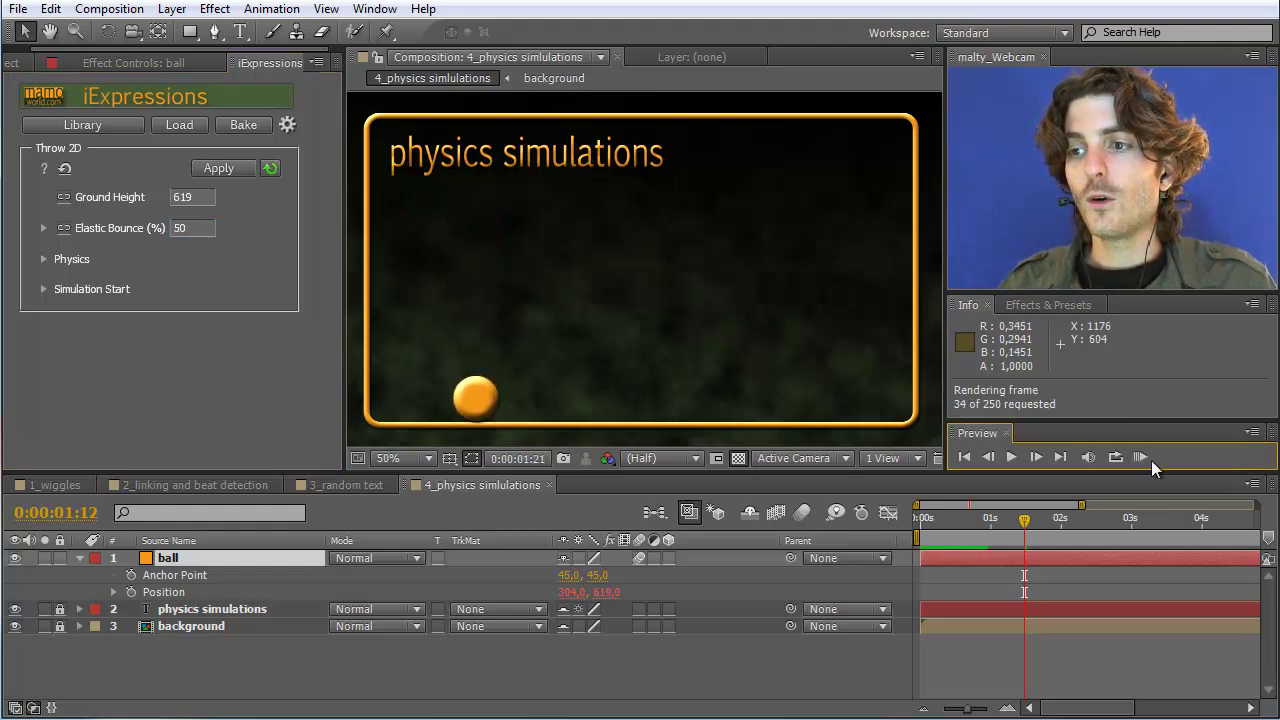
pyautogui.click(1144, 456)
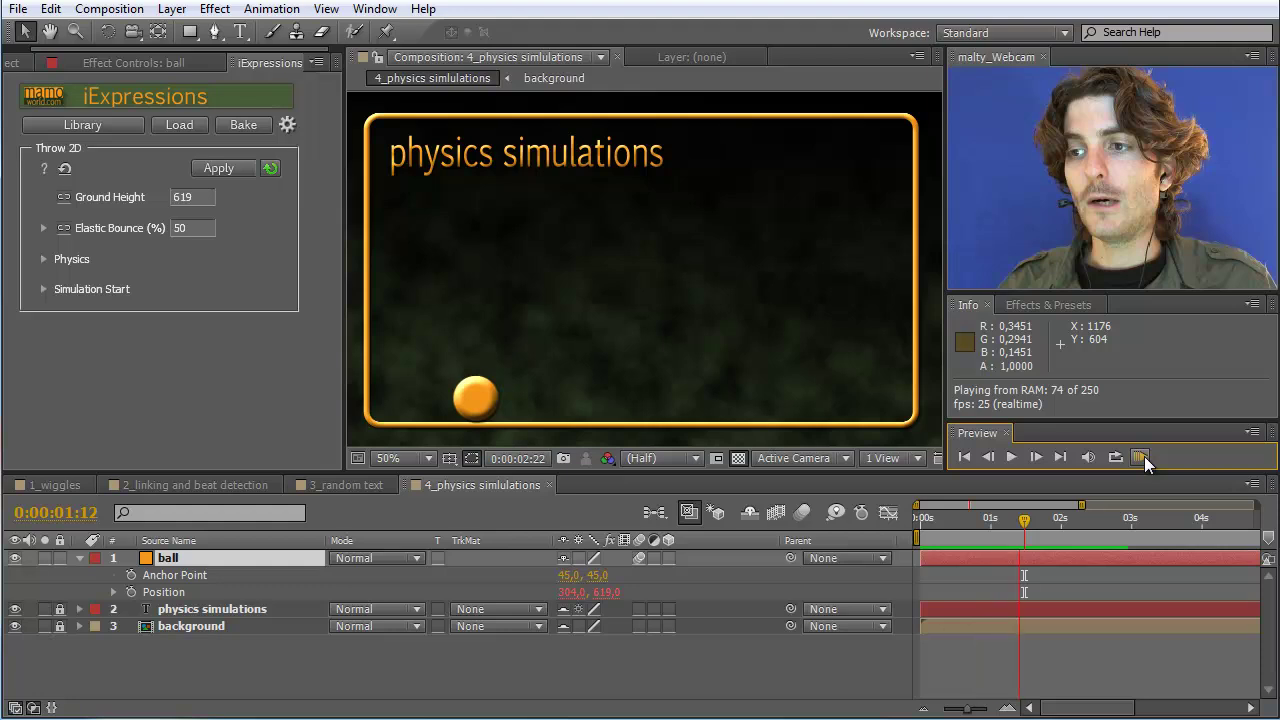
# Raise Elastic Bounce to 100% and preview the fully elastic bounce.
pyautogui.click(119, 227)
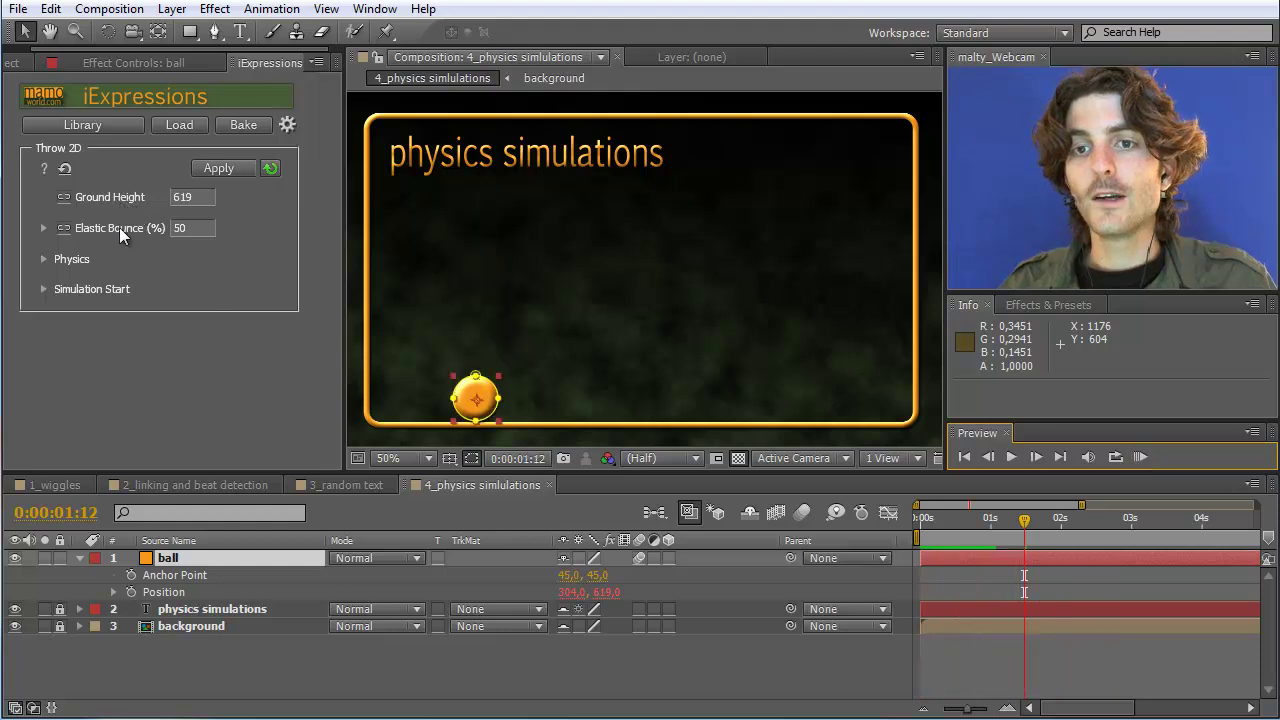
pyautogui.click(44, 228)
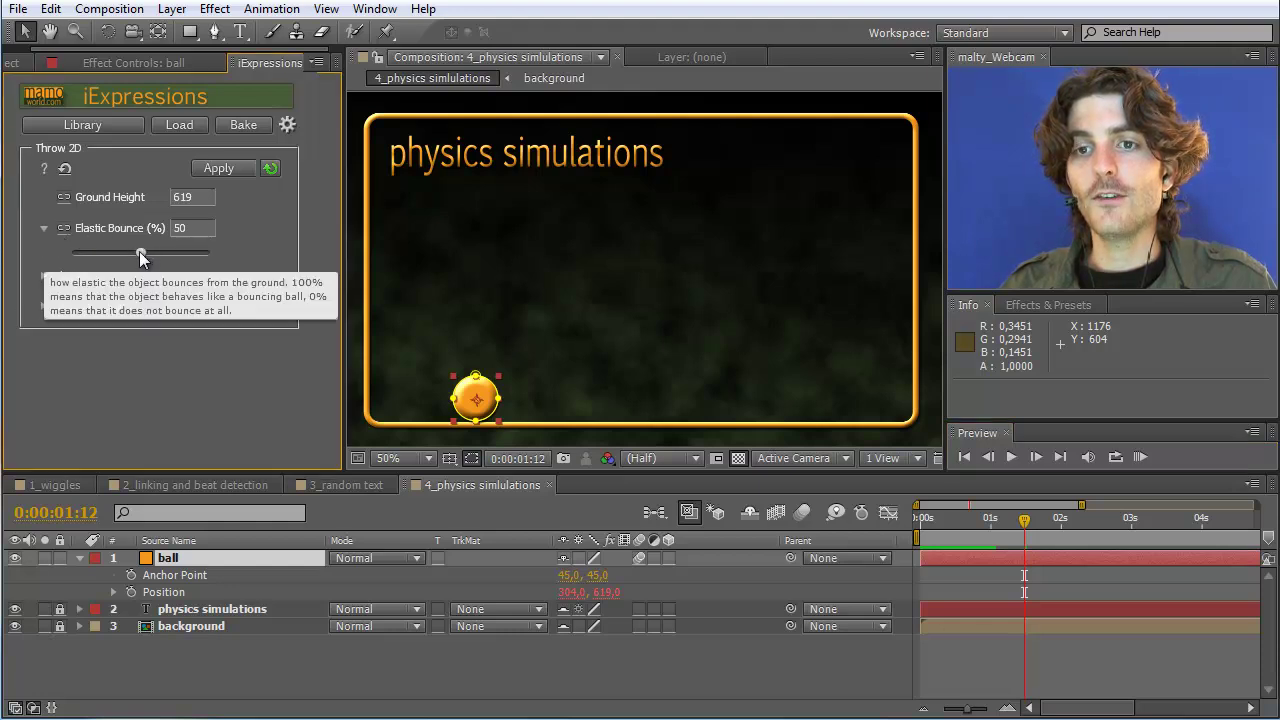
pyautogui.moveTo(140, 255); pyautogui.dragTo(225, 253)
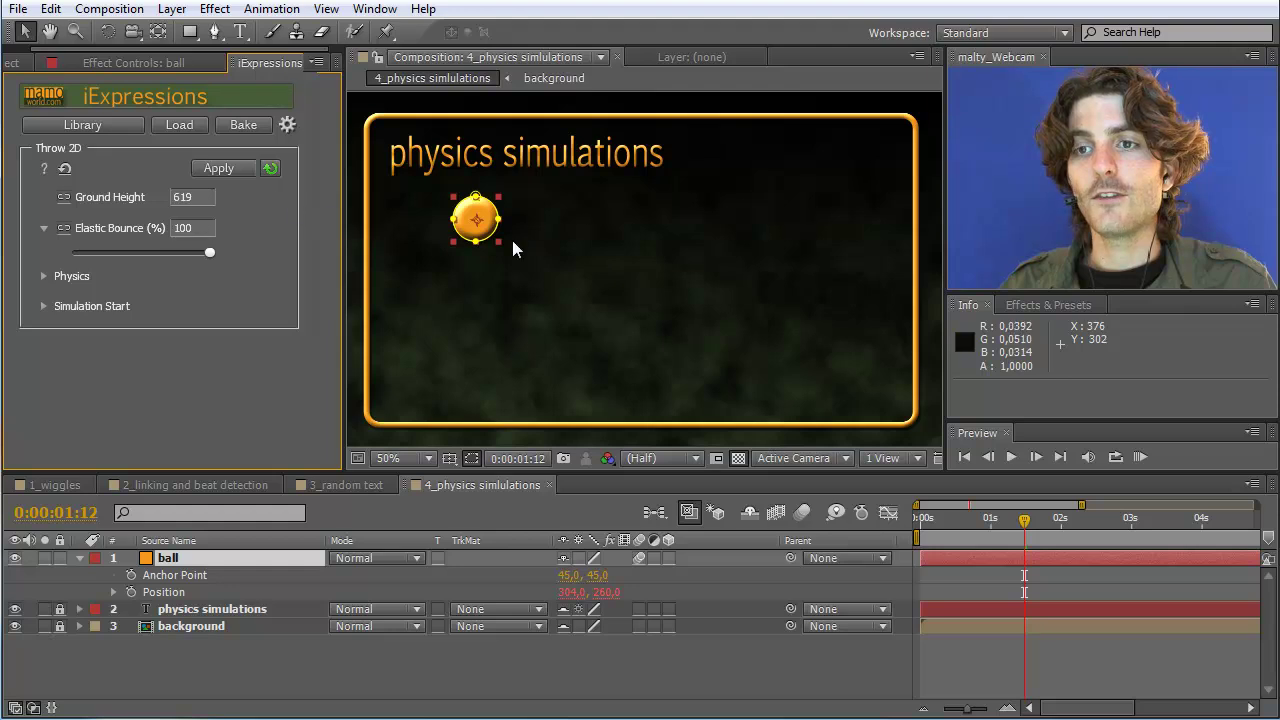
pyautogui.click(1140, 457)
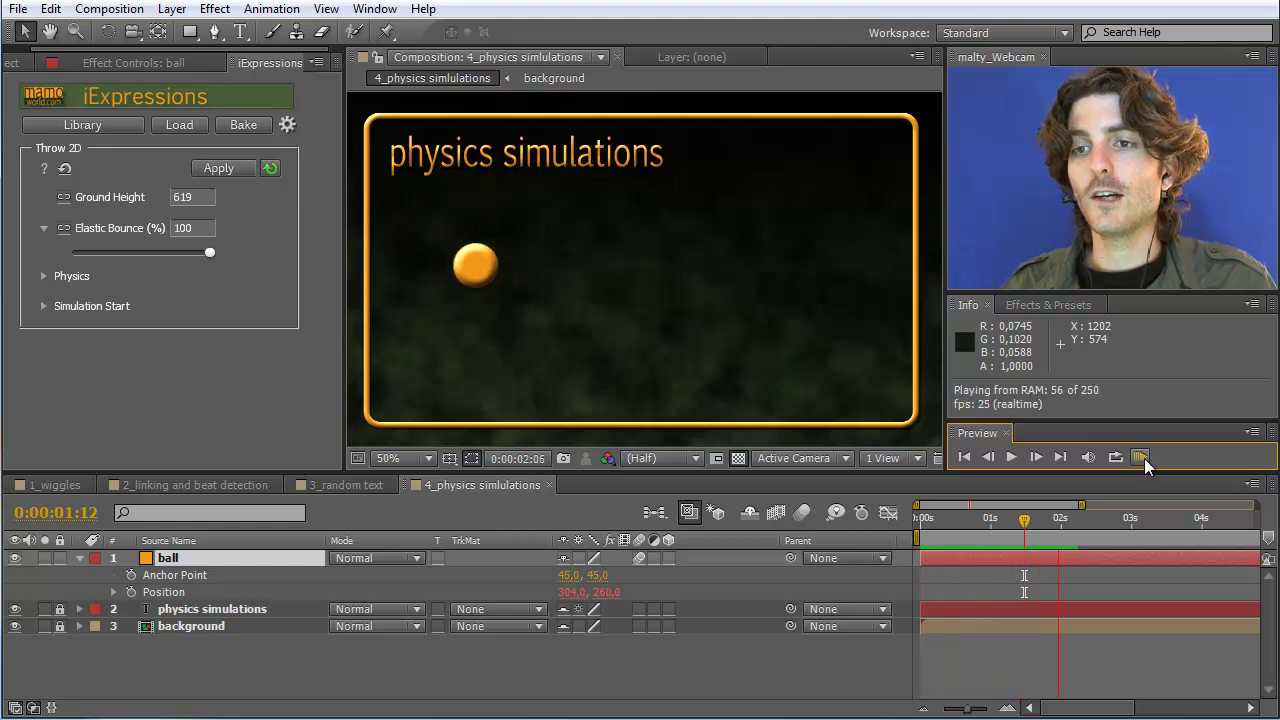
pyautogui.click(1141, 457)
# Preview Elastic Bounce at 0%, then settle on 52.17% and preview again.
pyautogui.moveTo(210, 254); pyautogui.dragTo(51, 256)
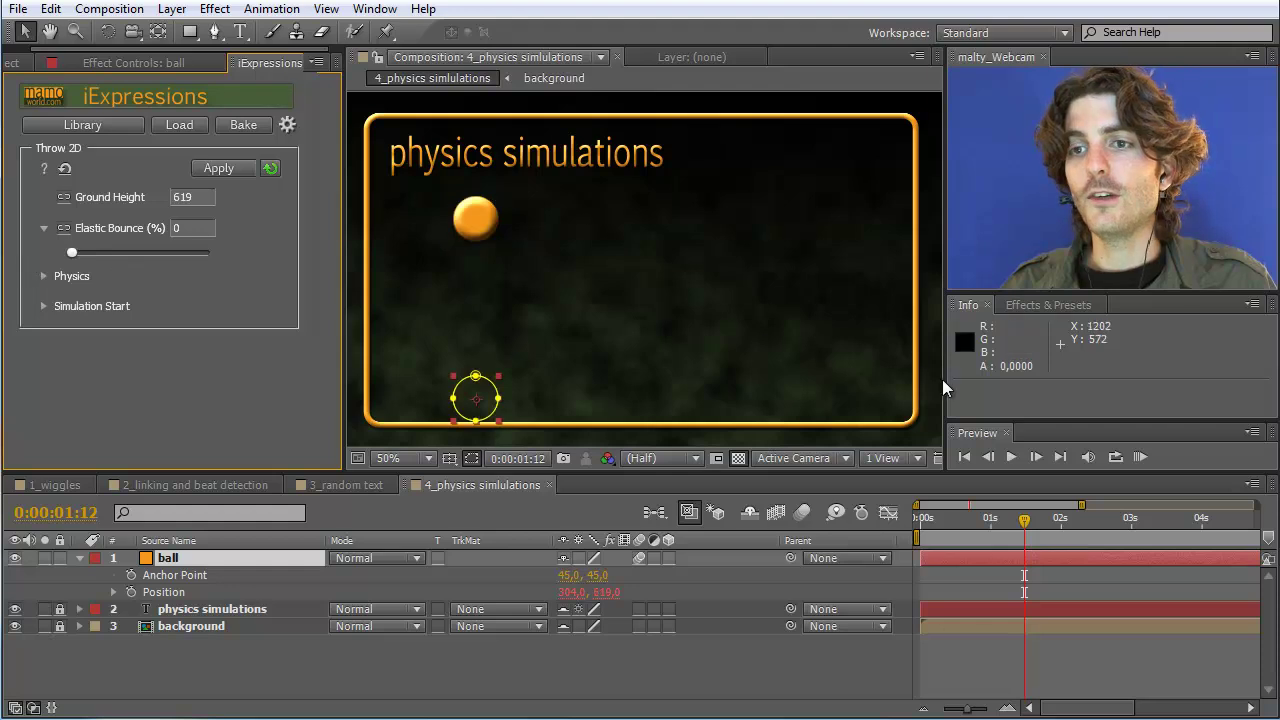
pyautogui.click(1141, 457)
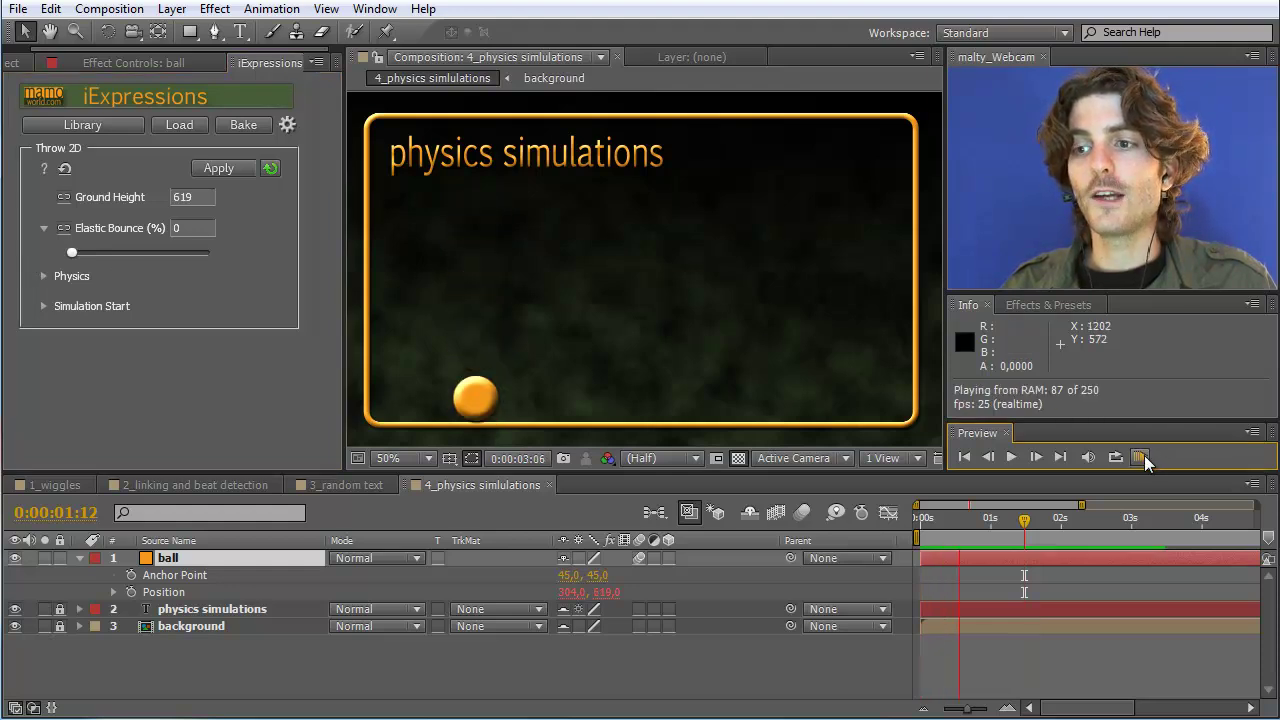
pyautogui.click(72, 253)
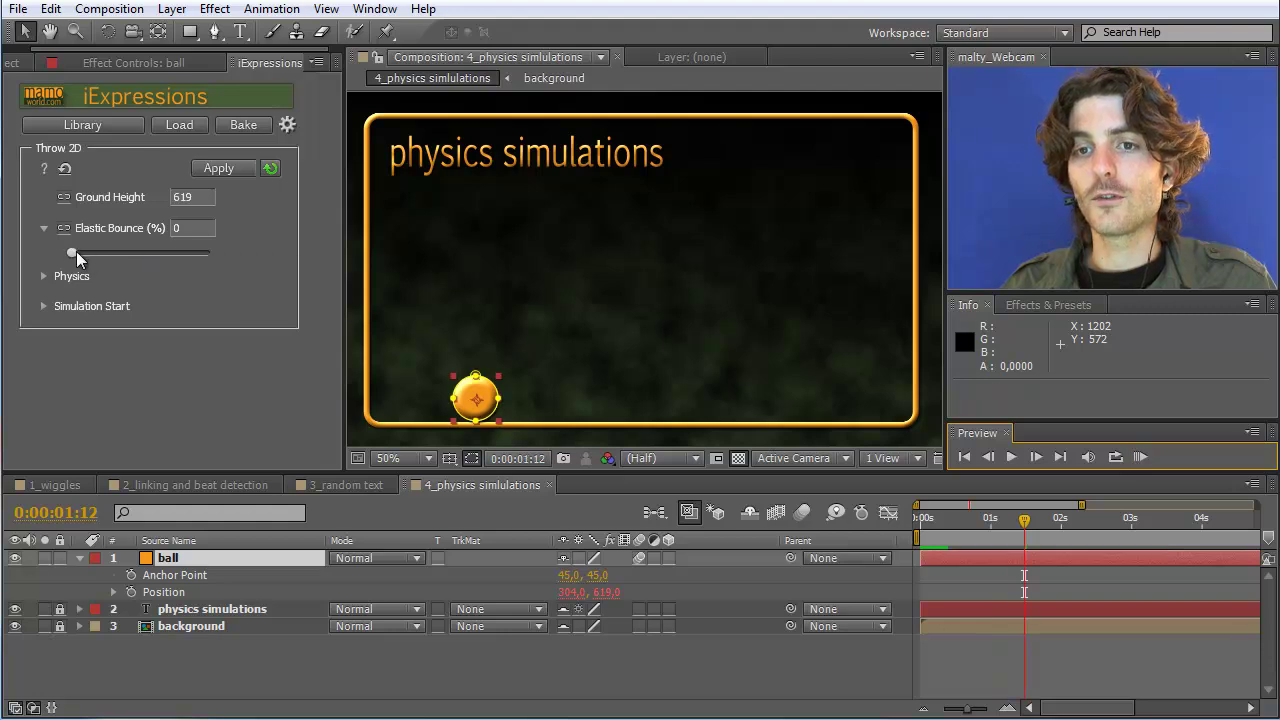
pyautogui.moveTo(76, 251); pyautogui.dragTo(144, 252)
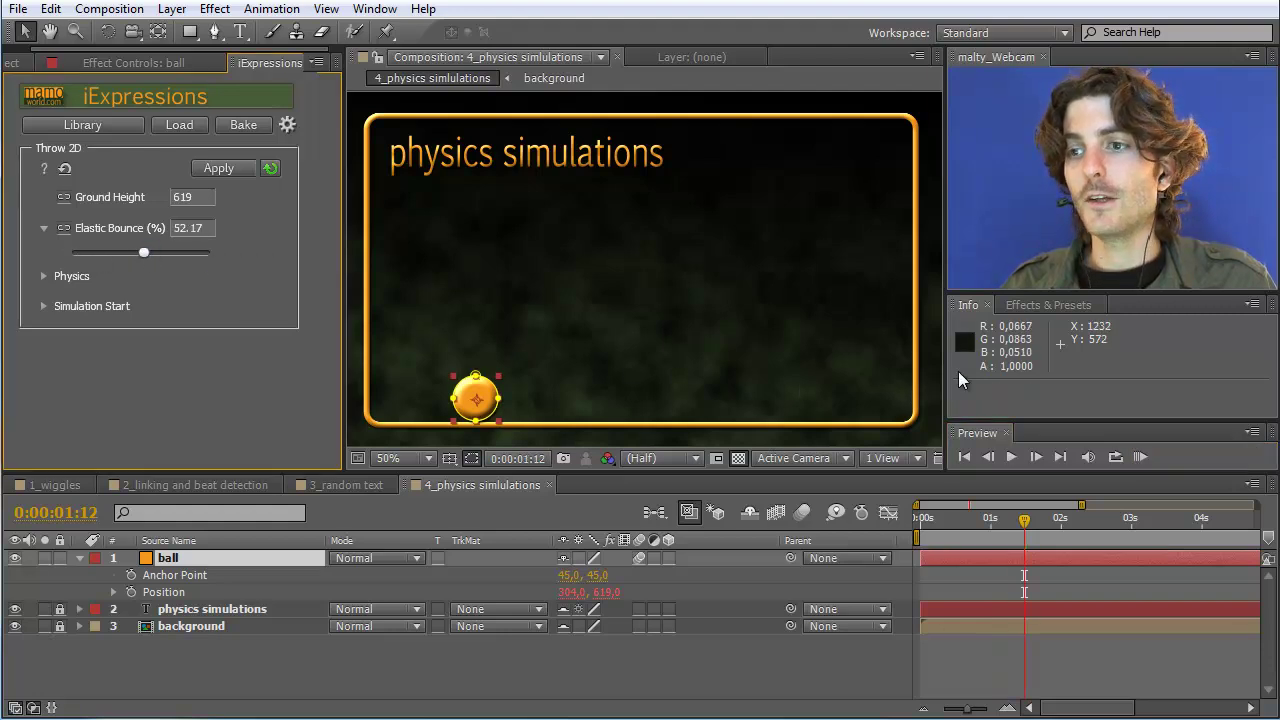
pyautogui.click(1140, 456)
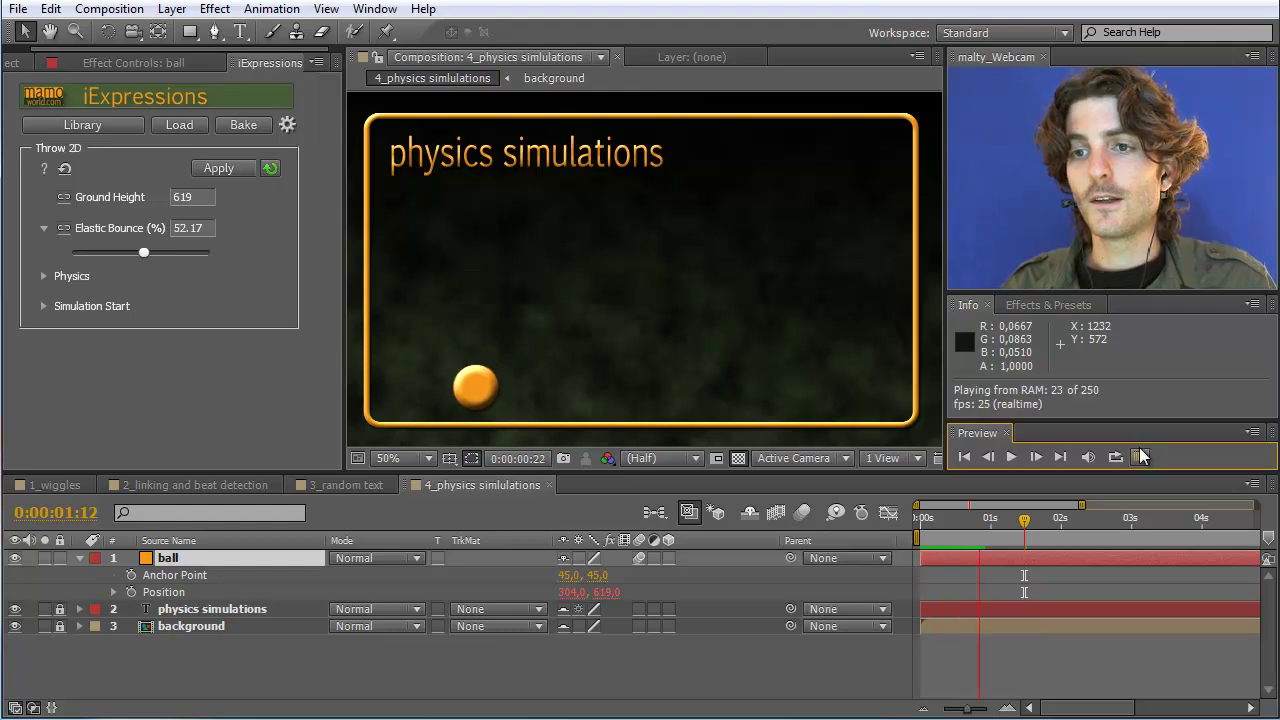
pyautogui.click(1143, 456)
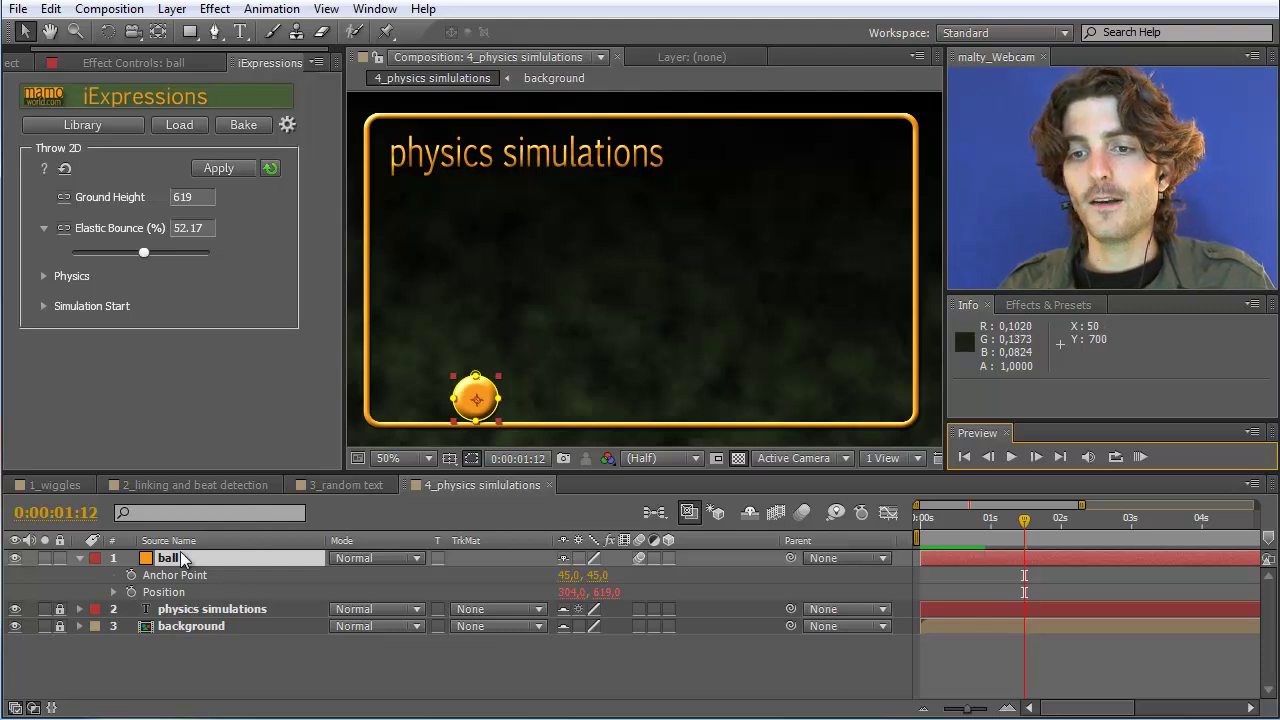
# Keyframe the ball's Position near the bottom-left corner, then aim the throw up-right two frames later.
pyautogui.moveTo(1024, 528); pyautogui.dragTo(912, 528)
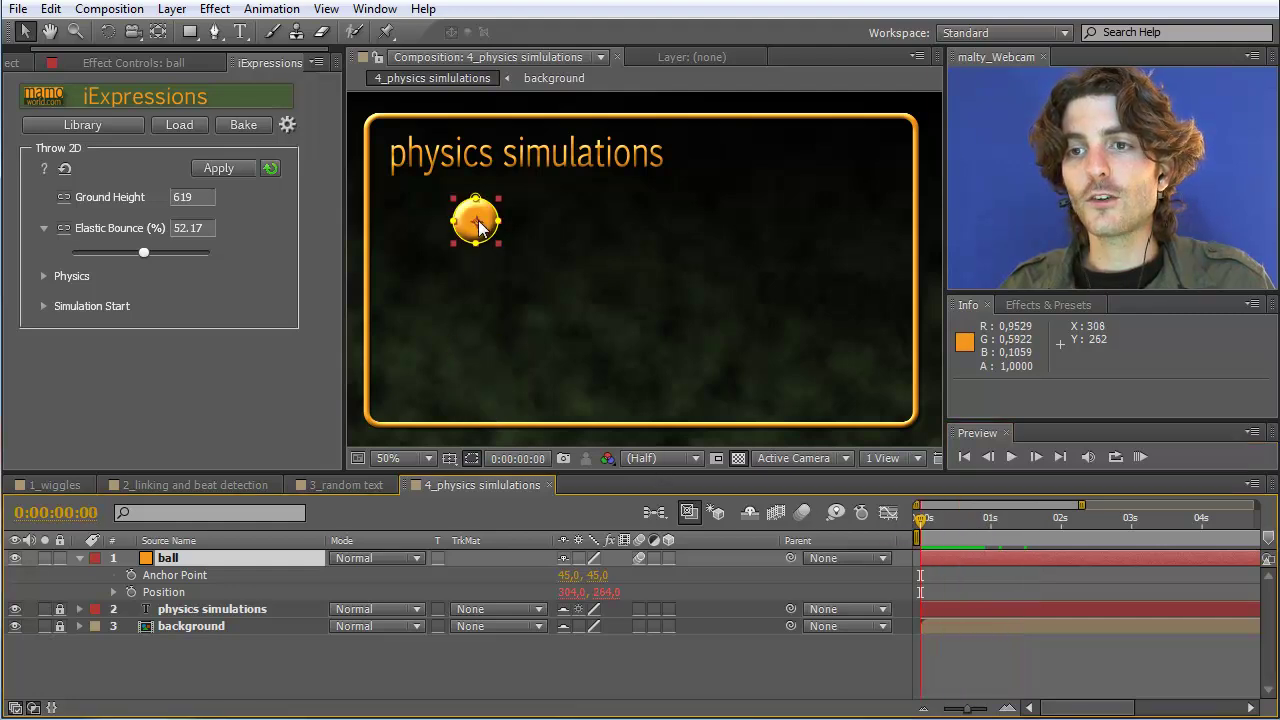
pyautogui.click(172, 592)
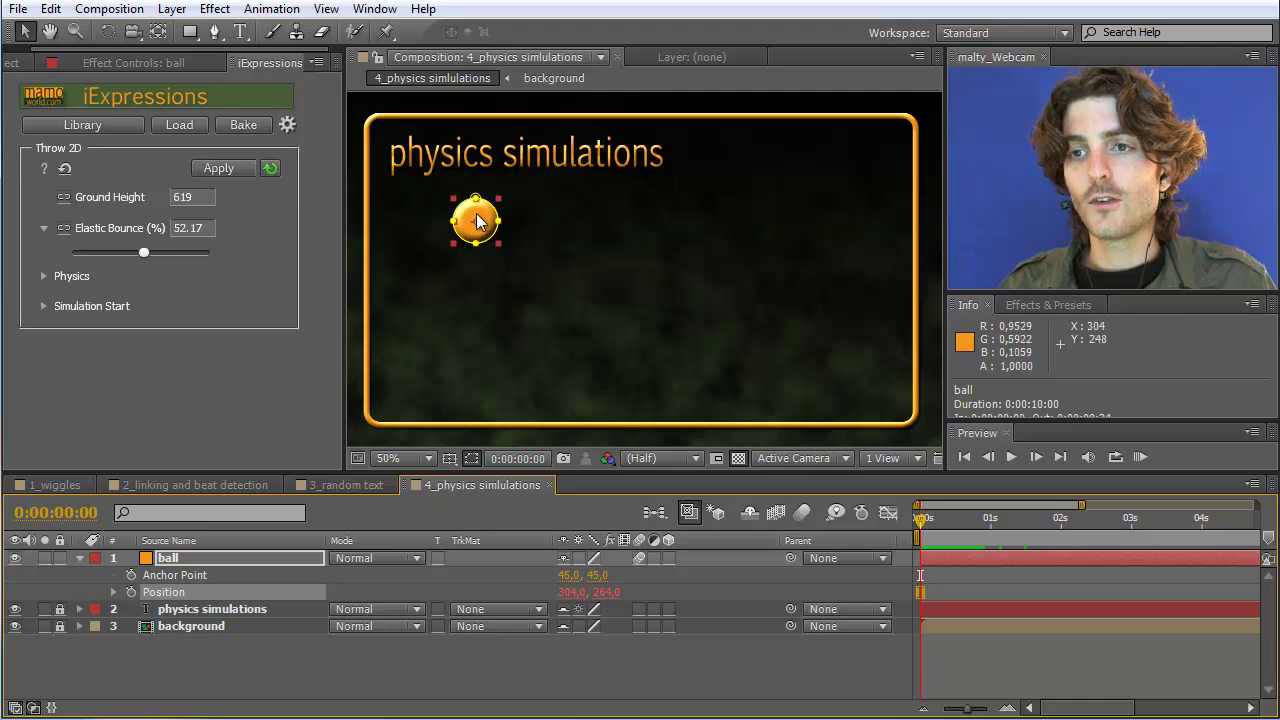
pyautogui.moveTo(484, 218); pyautogui.dragTo(411, 381)
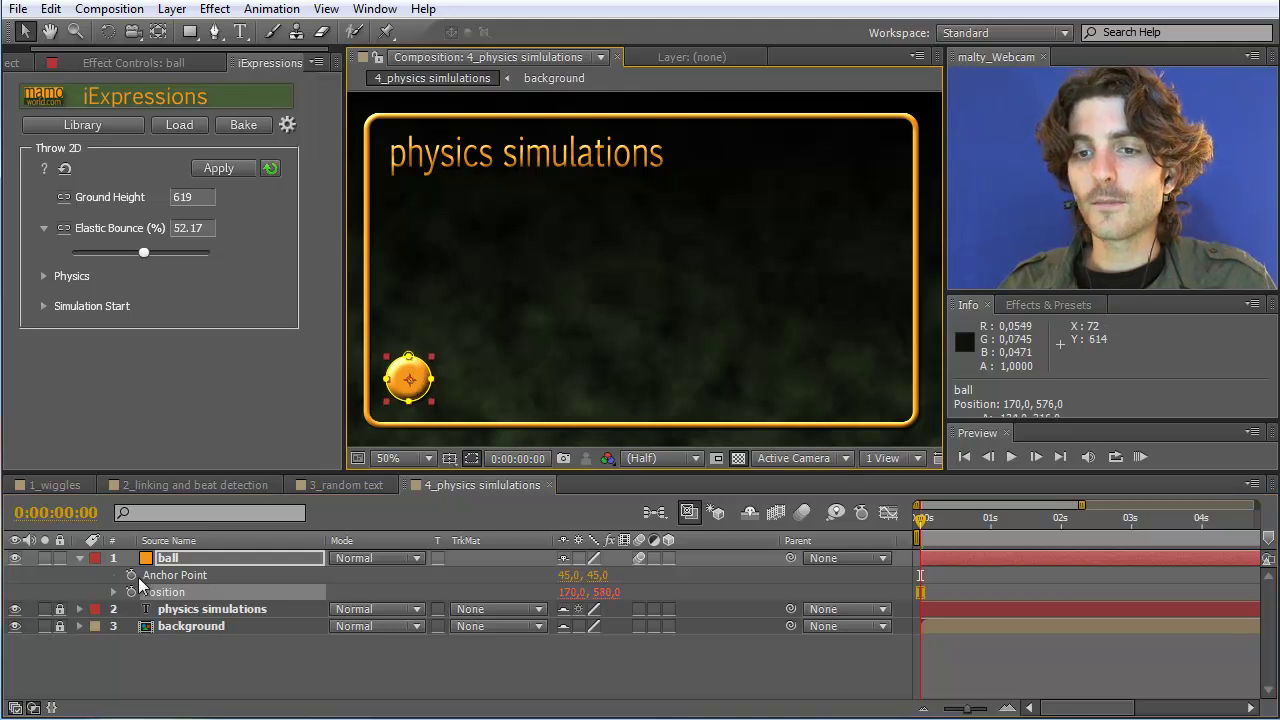
pyautogui.click(132, 591)
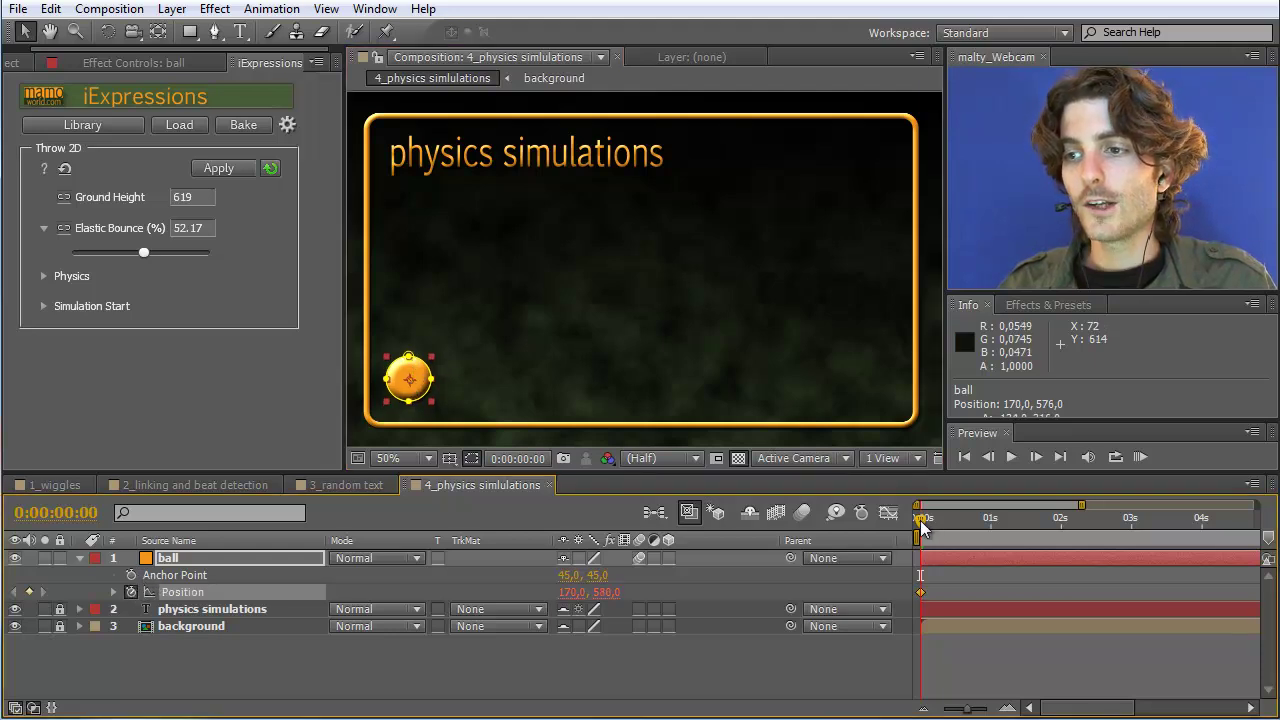
pyautogui.moveTo(920, 520); pyautogui.dragTo(927, 520)
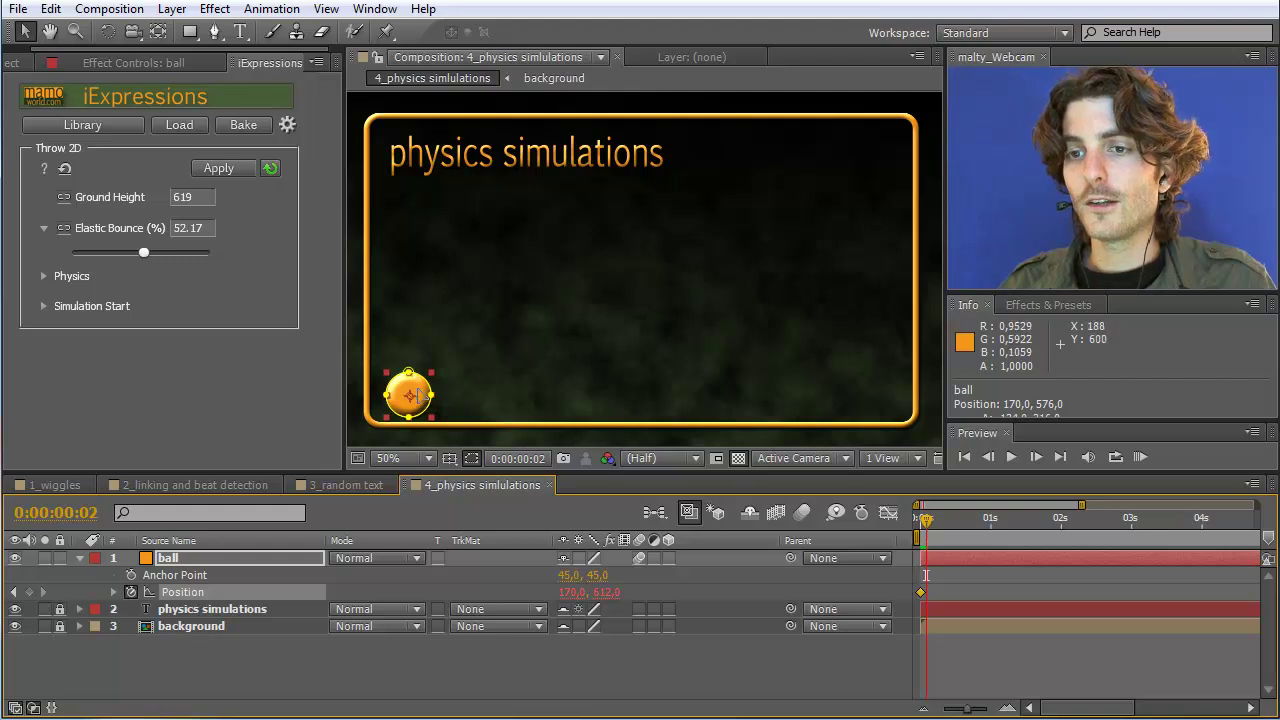
pyautogui.moveTo(424, 394); pyautogui.dragTo(474, 334)
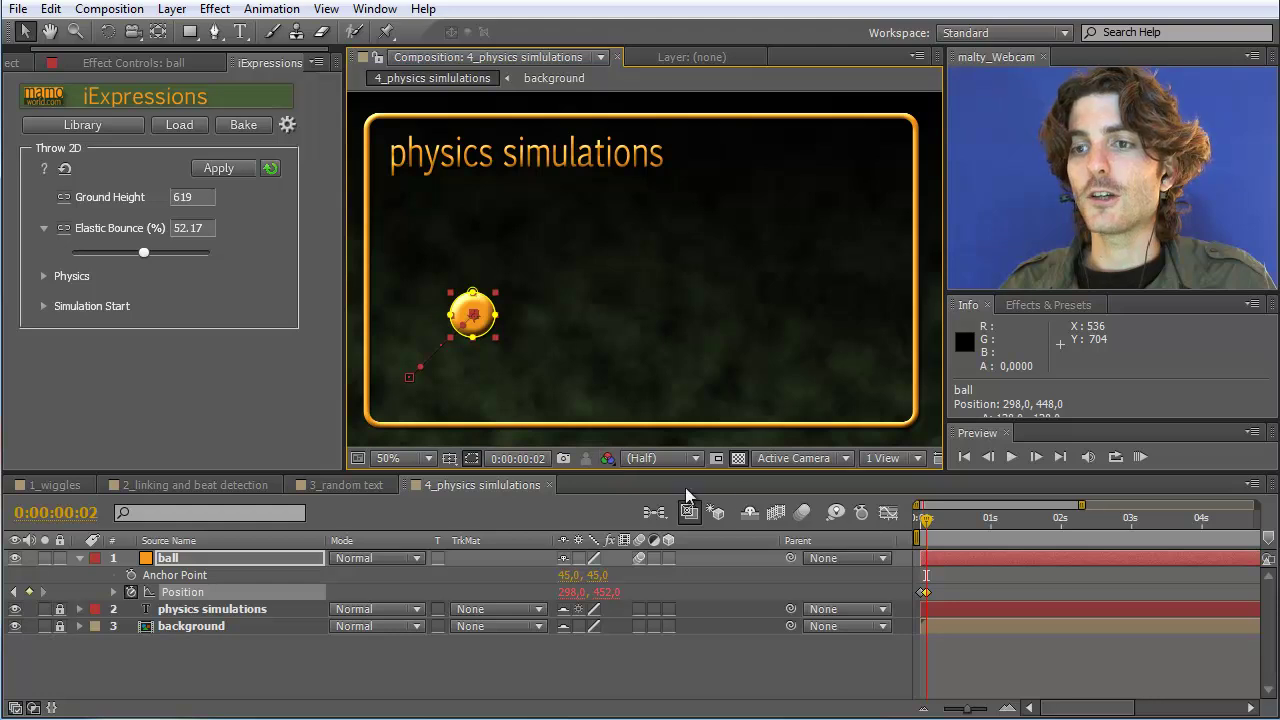
pyautogui.moveTo(922, 518)
pyautogui.mouseDown()
pyautogui.moveTo(1008, 521)
pyautogui.moveTo(926, 521)
pyautogui.mouseUp()
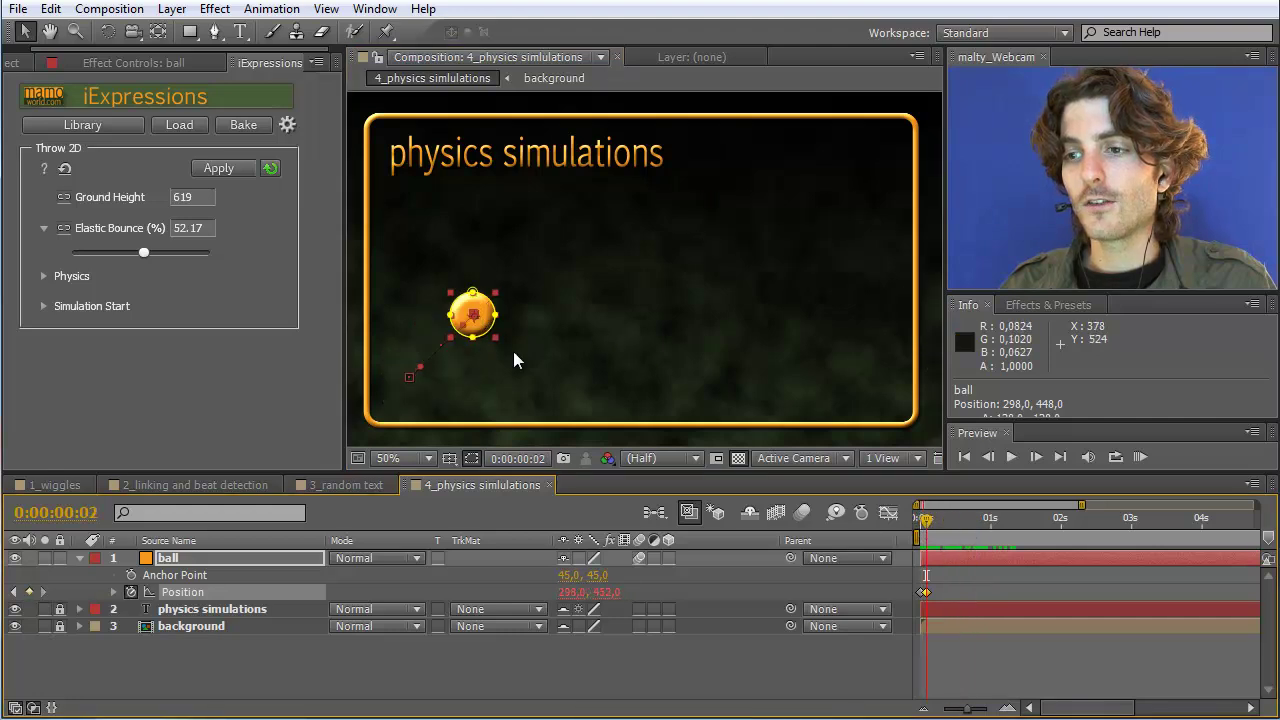
# Pull the frame-2 keyframe back for a gentler throw, nudge the start up-left, and preview.
pyautogui.click(923, 592)
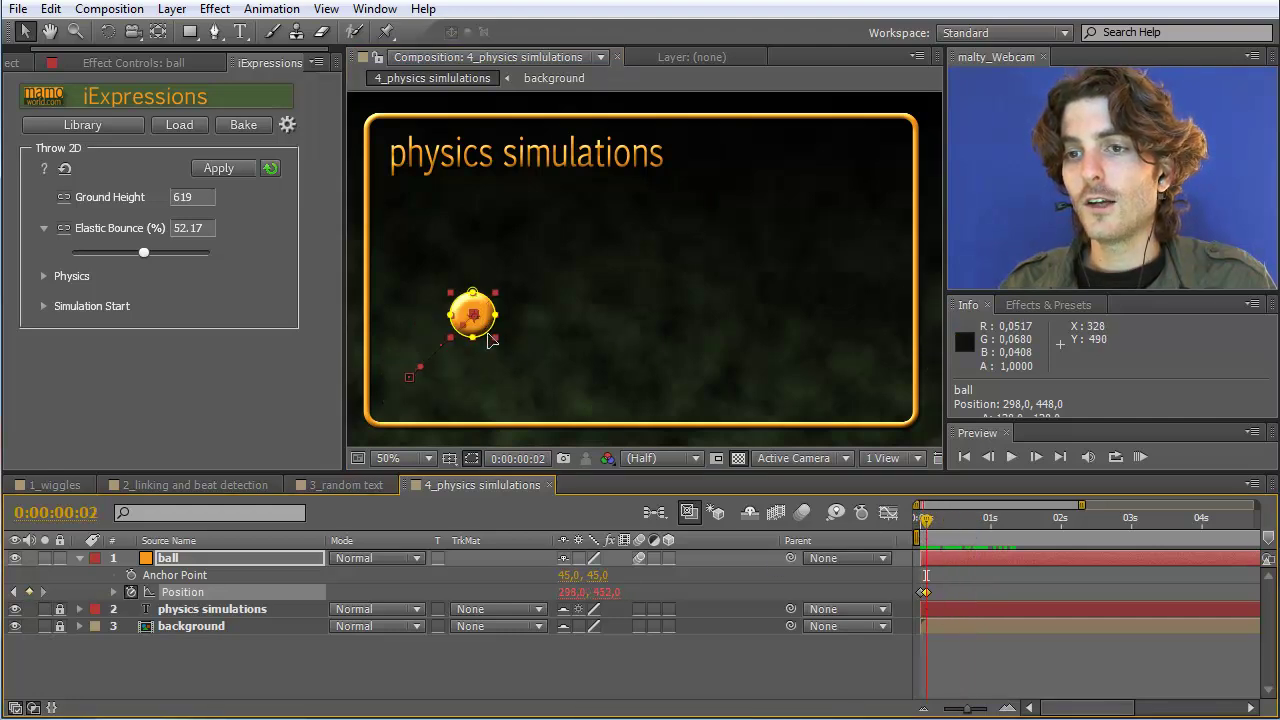
pyautogui.moveTo(473, 318); pyautogui.dragTo(446, 338)
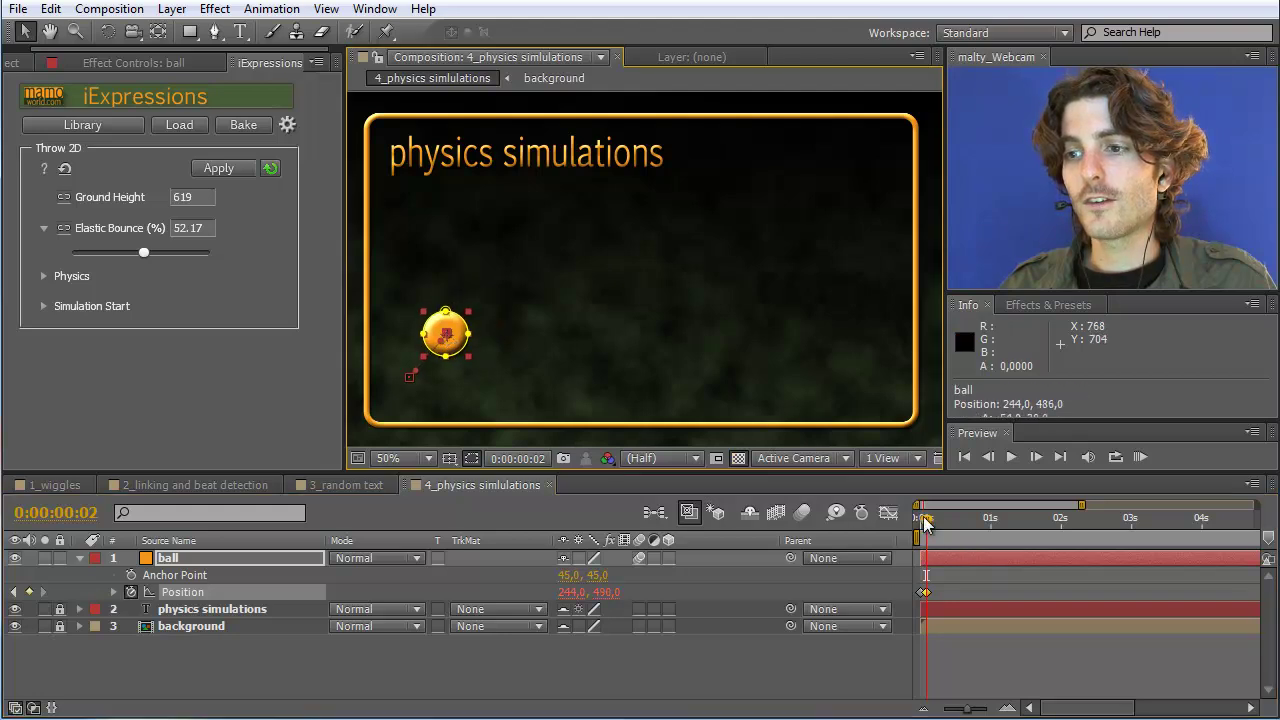
pyautogui.moveTo(926, 518); pyautogui.dragTo(1030, 518)
pyautogui.click(1140, 457)
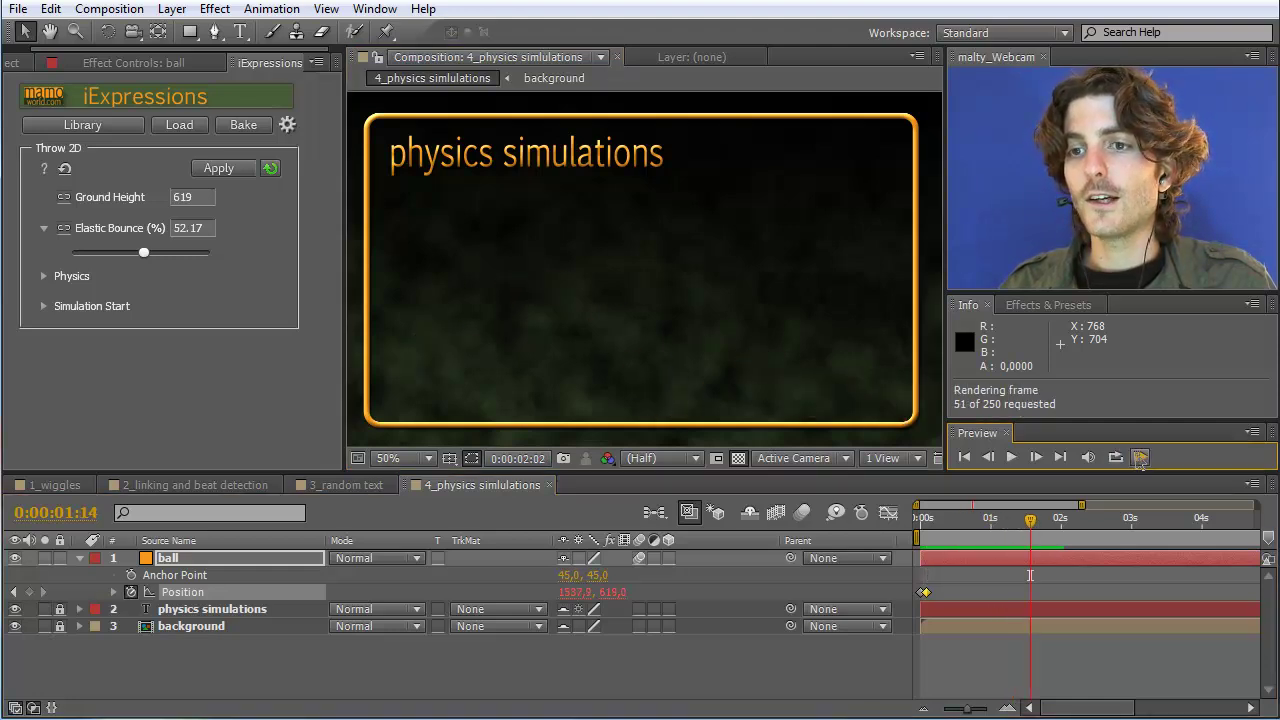
pyautogui.click(1137, 455)
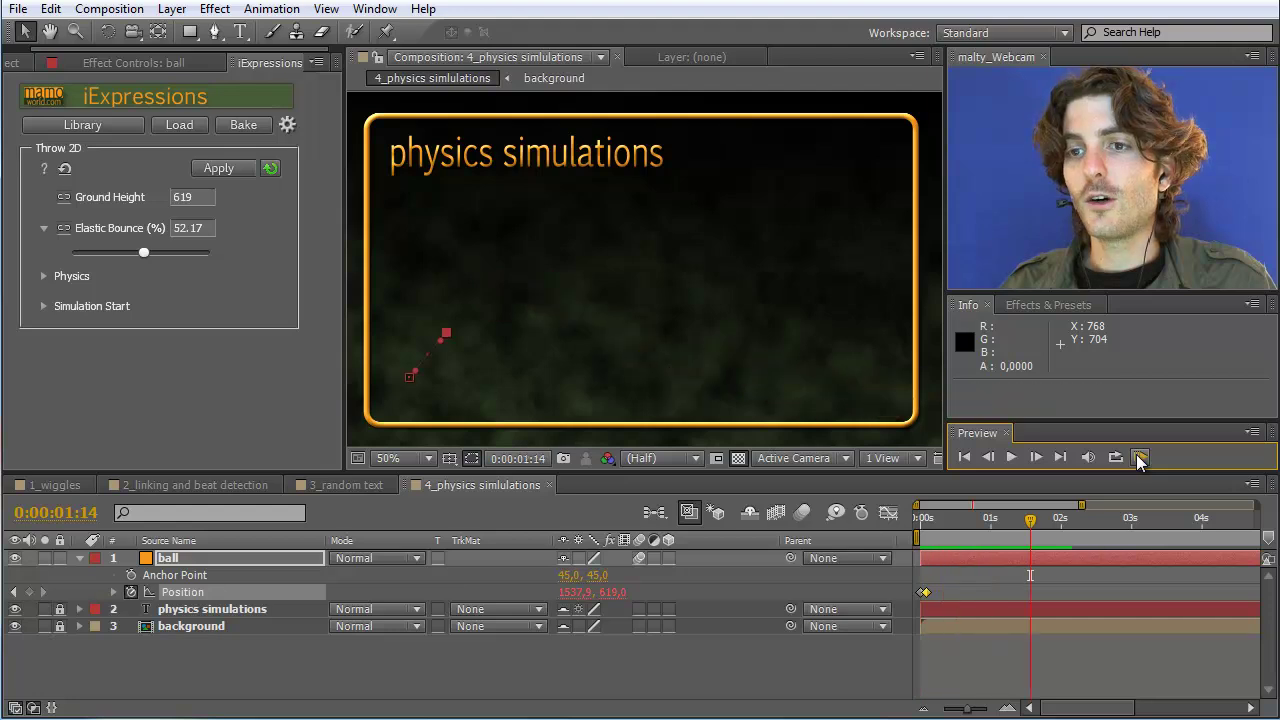
pyautogui.moveTo(1030, 518); pyautogui.dragTo(925, 524)
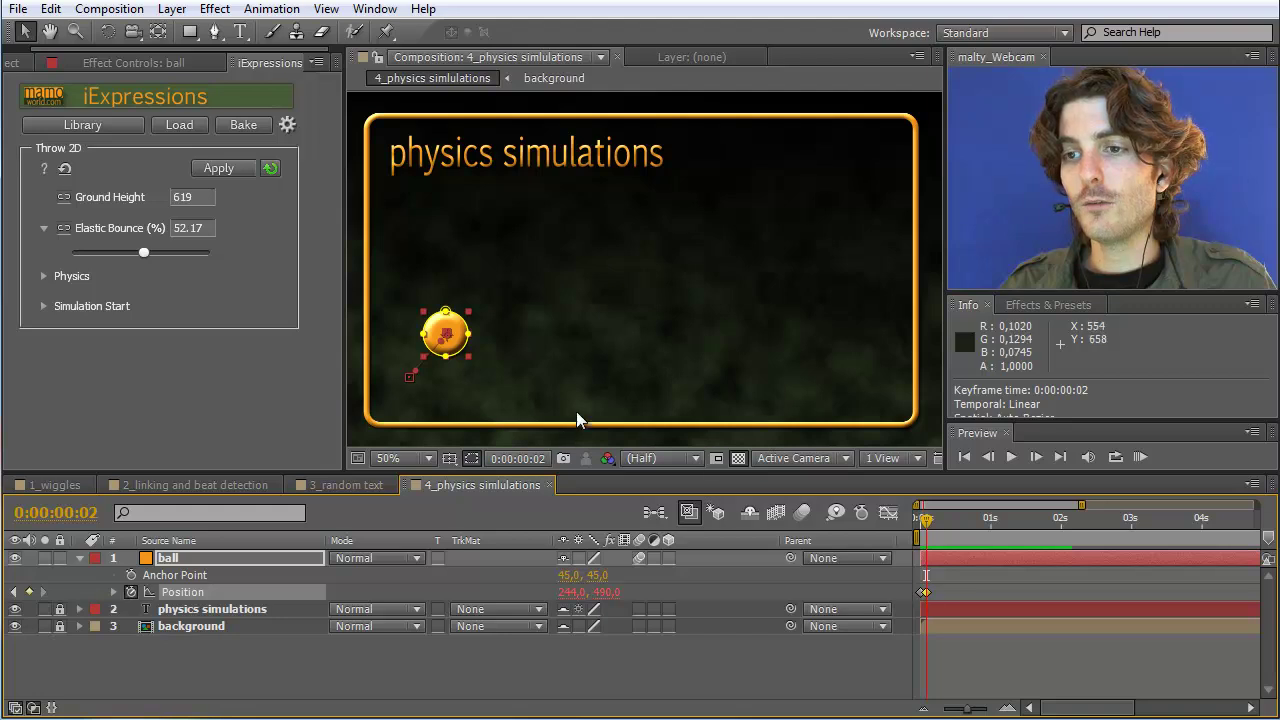
pyautogui.moveTo(445, 335); pyautogui.dragTo(427, 330)
pyautogui.moveTo(928, 527); pyautogui.dragTo(1013, 520)
pyautogui.click(1140, 457)
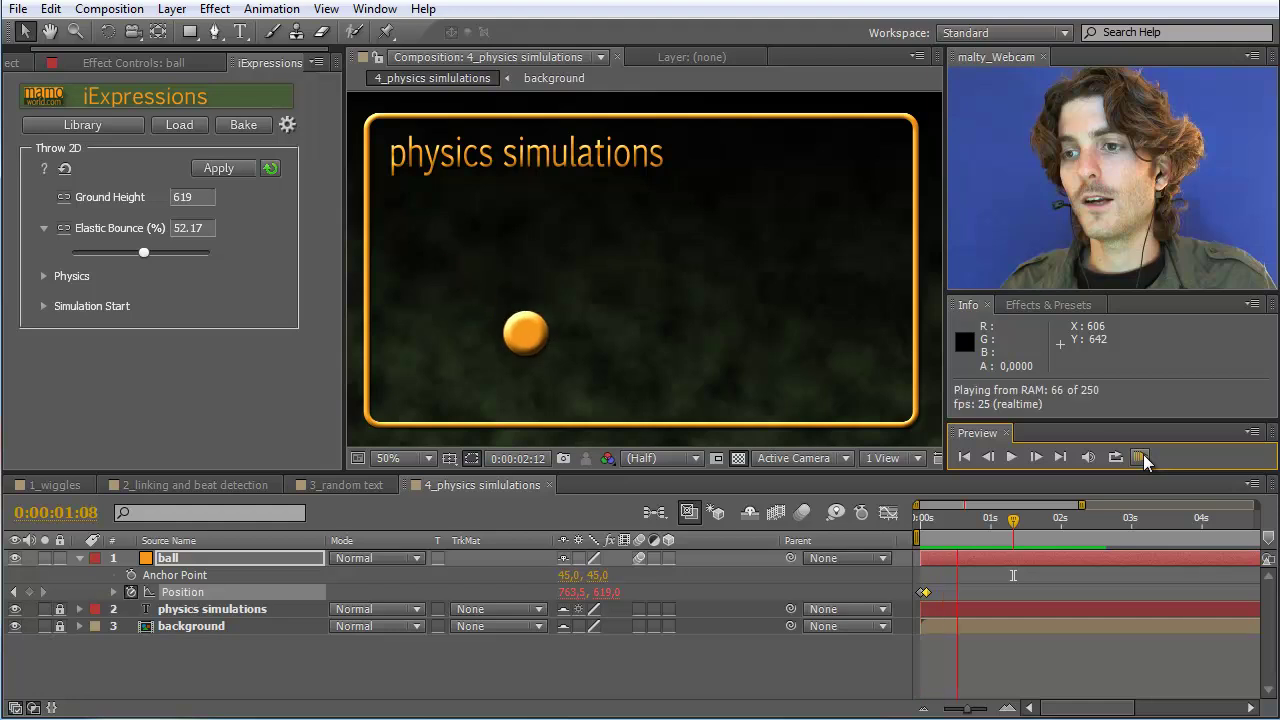
# Expand Physics and drop Friction on Ground to 0, previewing the frictionless throw.
pyautogui.click(703, 366)
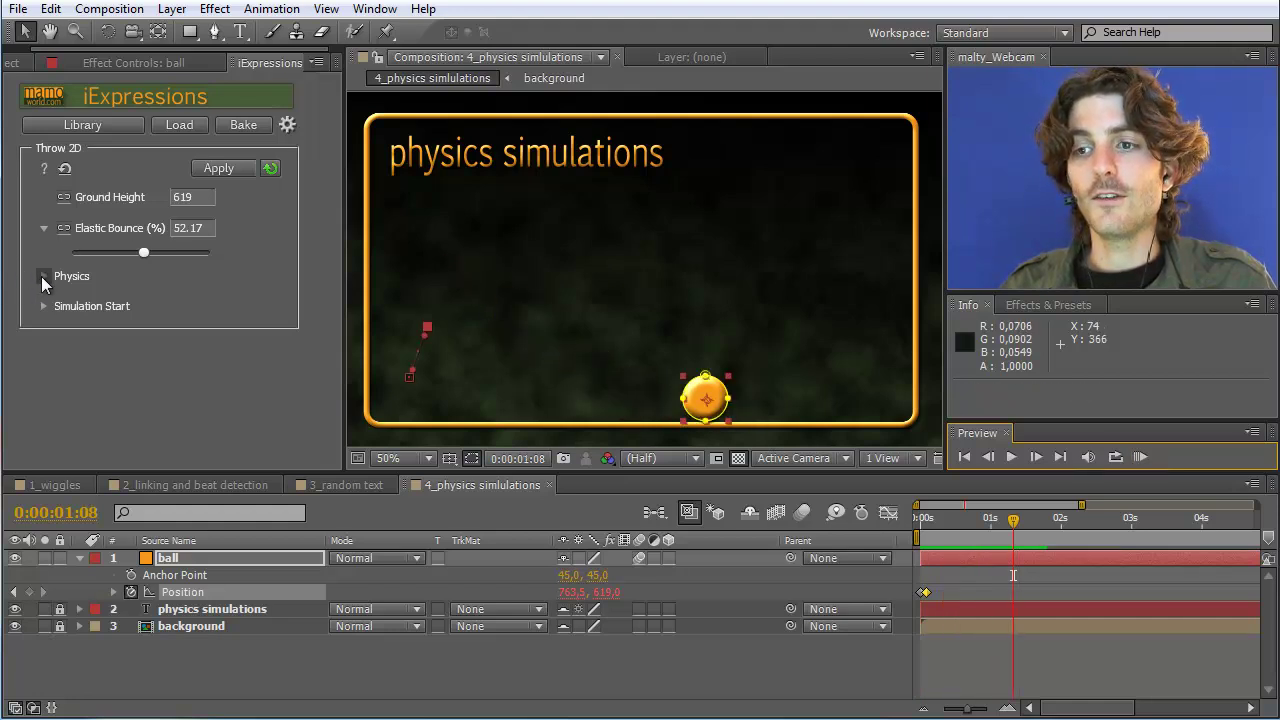
pyautogui.click(43, 276)
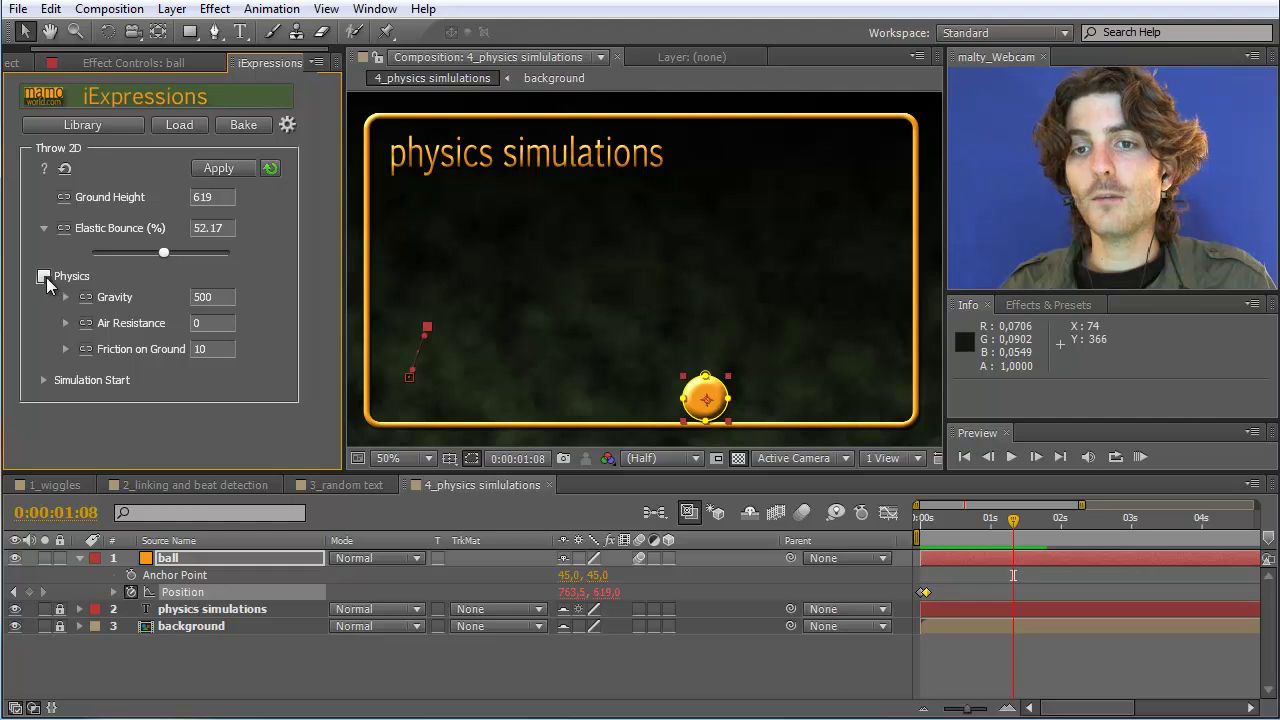
pyautogui.click(222, 348)
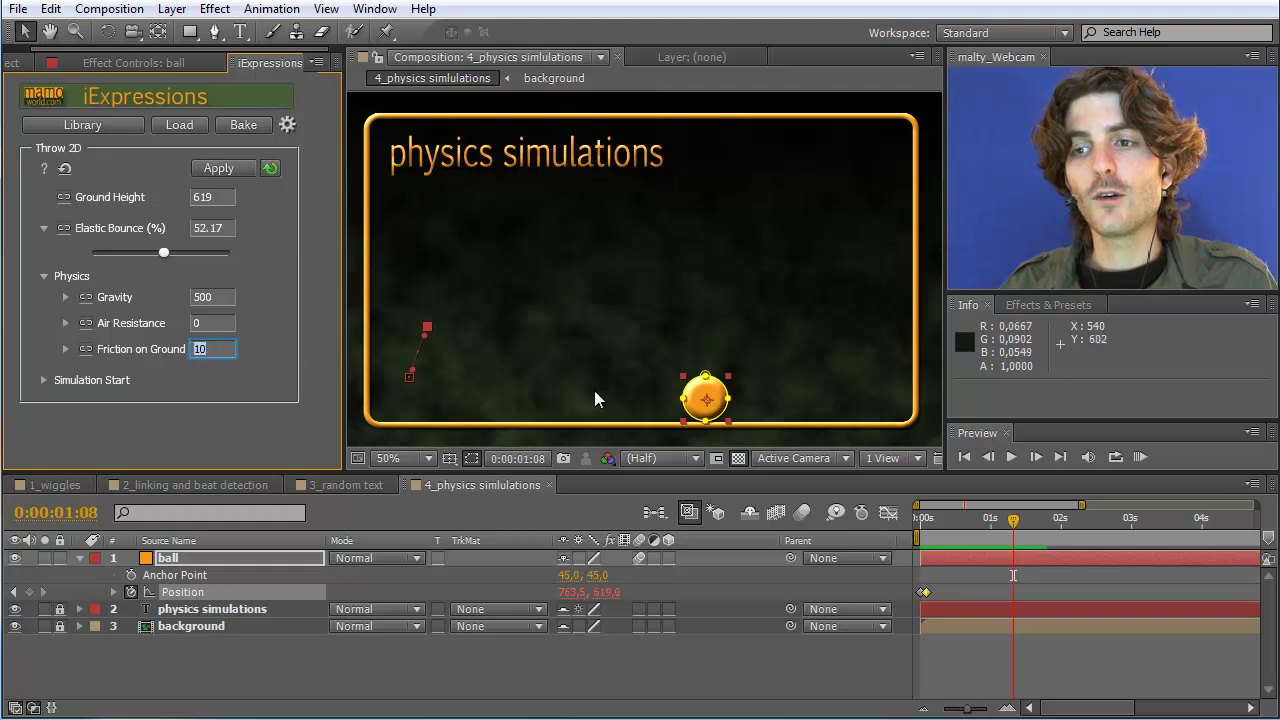
pyautogui.click(66, 349)
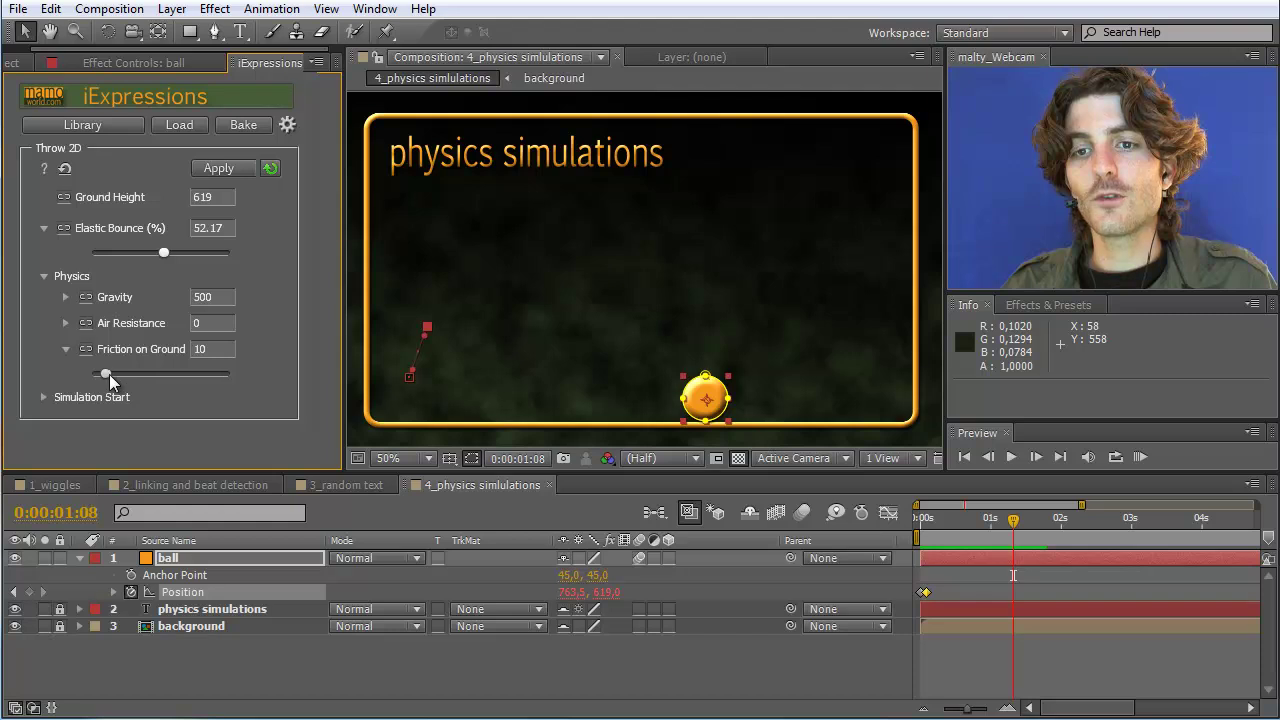
pyautogui.moveTo(107, 374); pyautogui.dragTo(68, 375)
pyautogui.click(1141, 457)
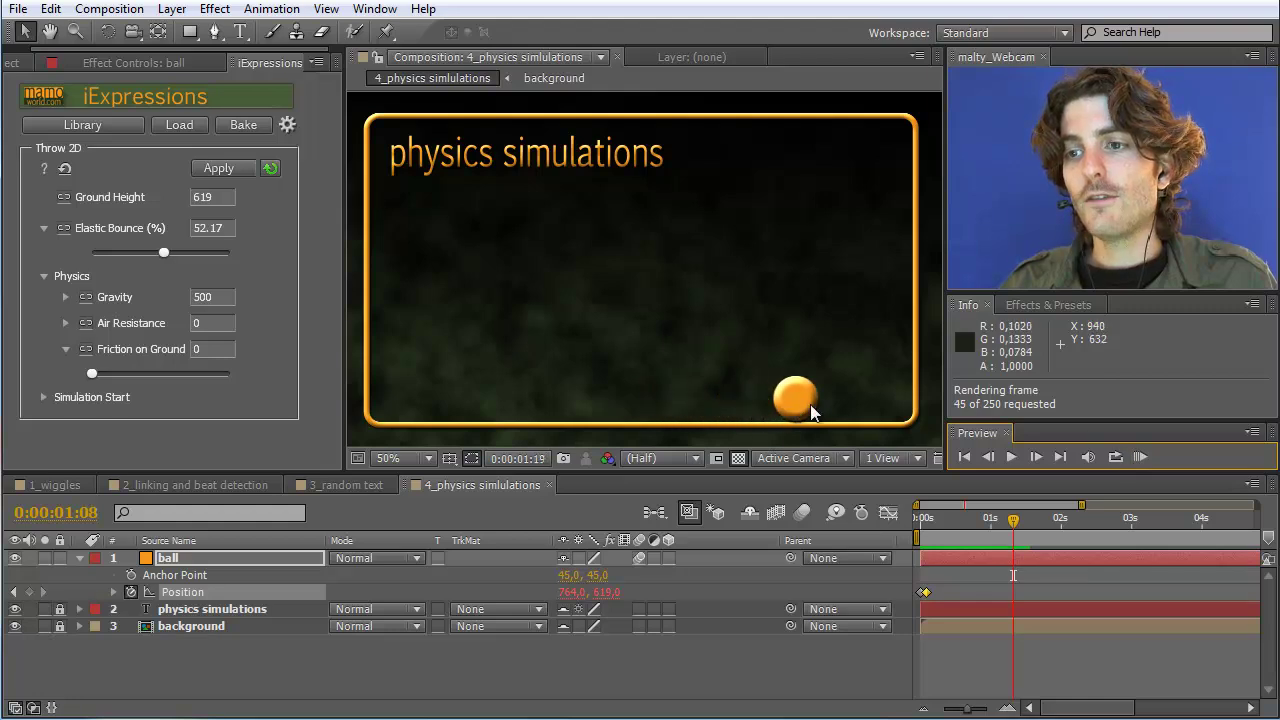
# Replay the cached preview, then set Friction on Ground to 4.35 and preview again.
pyautogui.click(1150, 459)
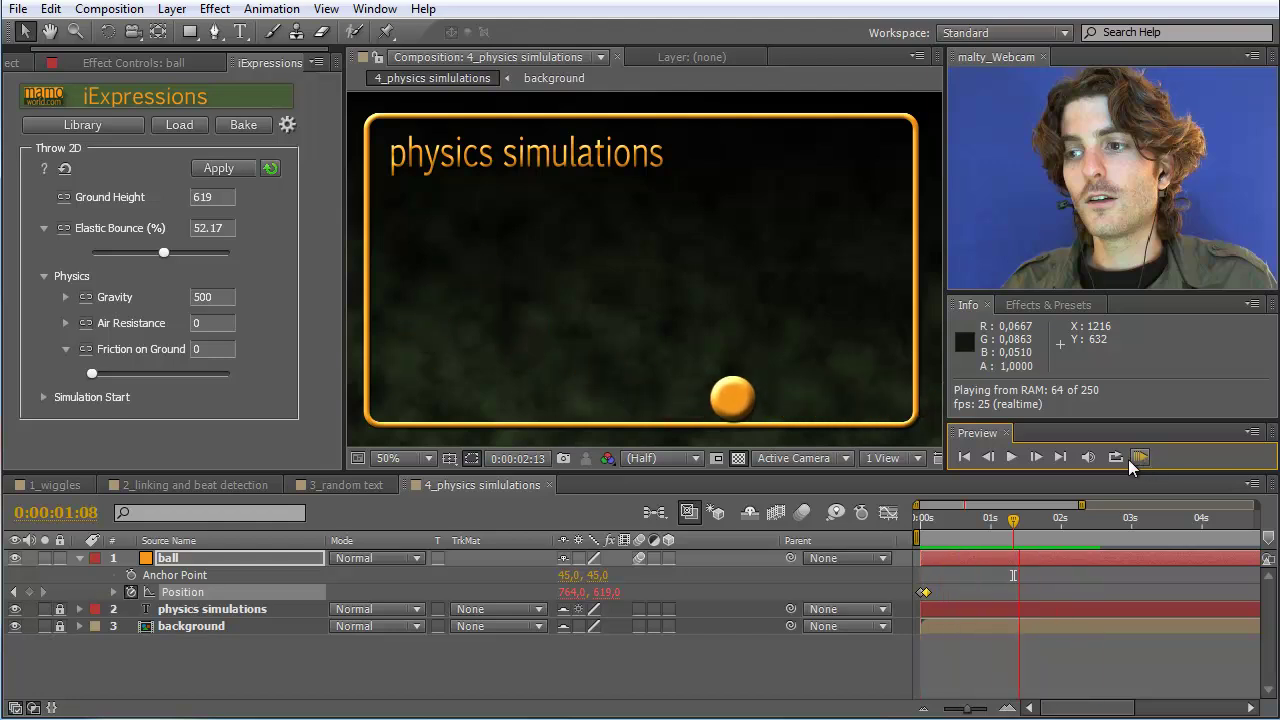
pyautogui.press('space')
pyautogui.moveTo(91, 378); pyautogui.dragTo(98, 377)
pyautogui.click(1139, 457)
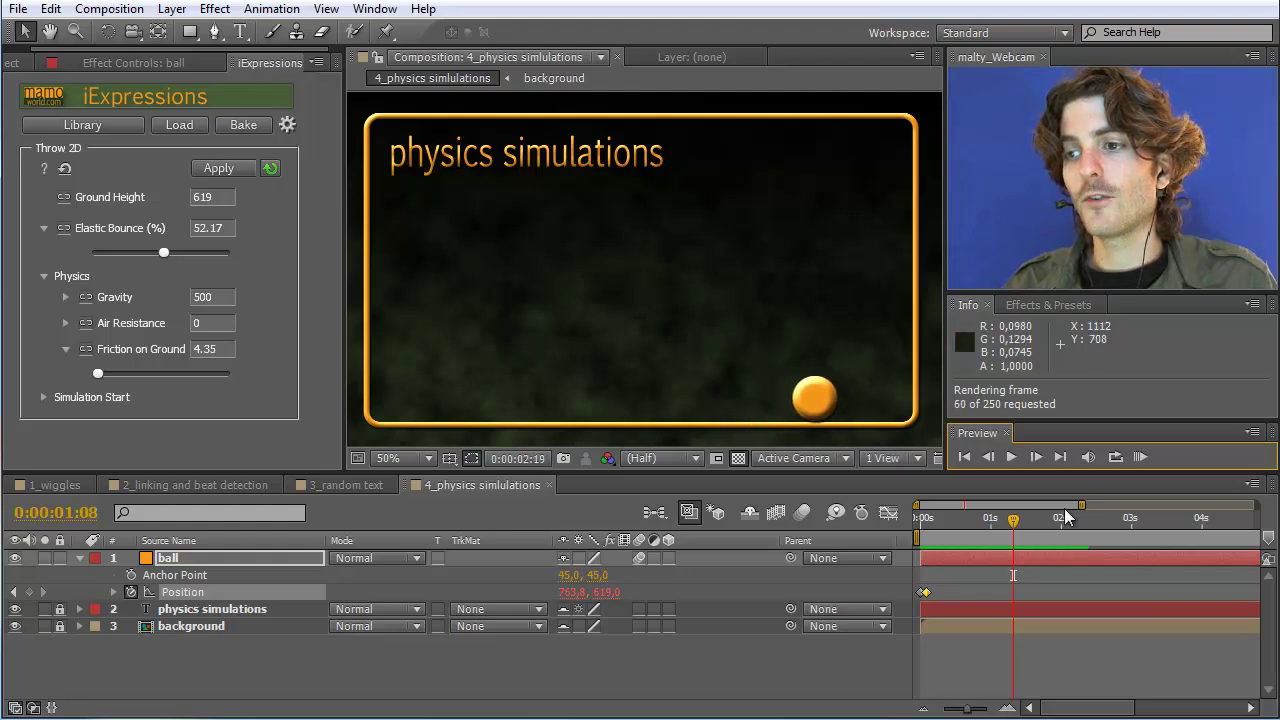
# Scrub to the ball's resting point, then enter Friction on Ground 3 and Air Resistance 0.
pyautogui.click(1026, 520)
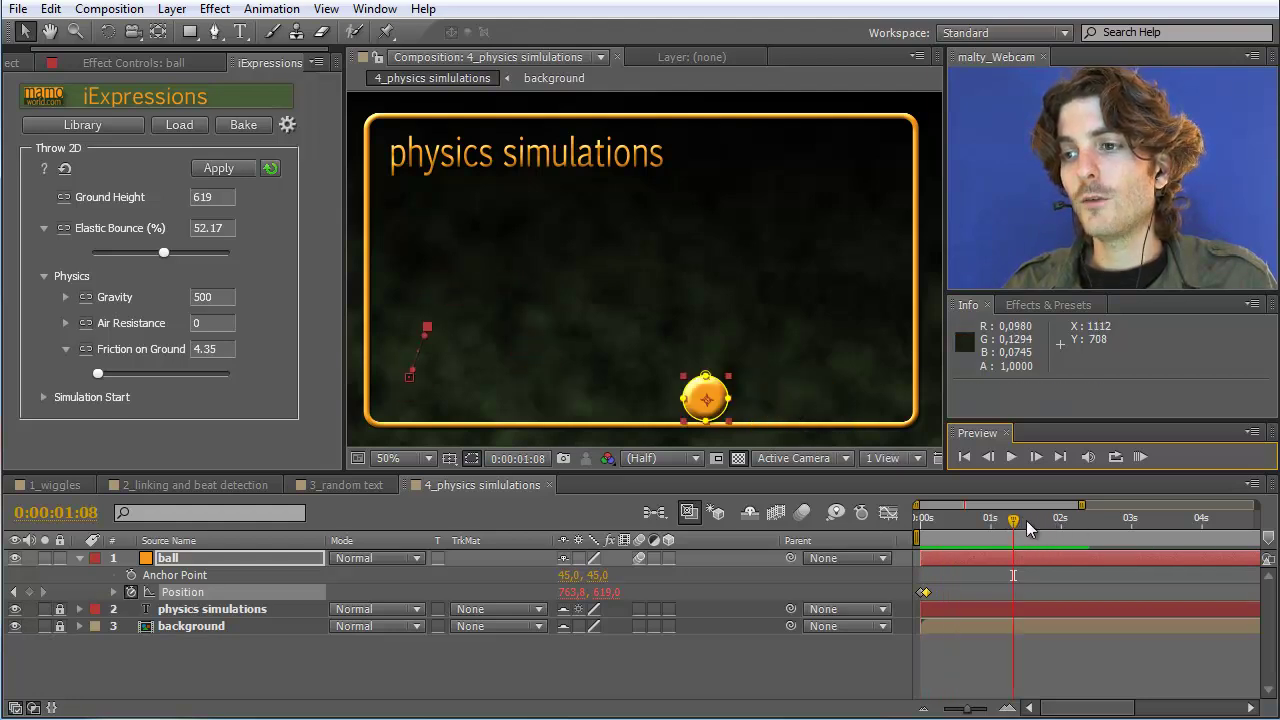
pyautogui.moveTo(1020, 527); pyautogui.dragTo(1204, 520)
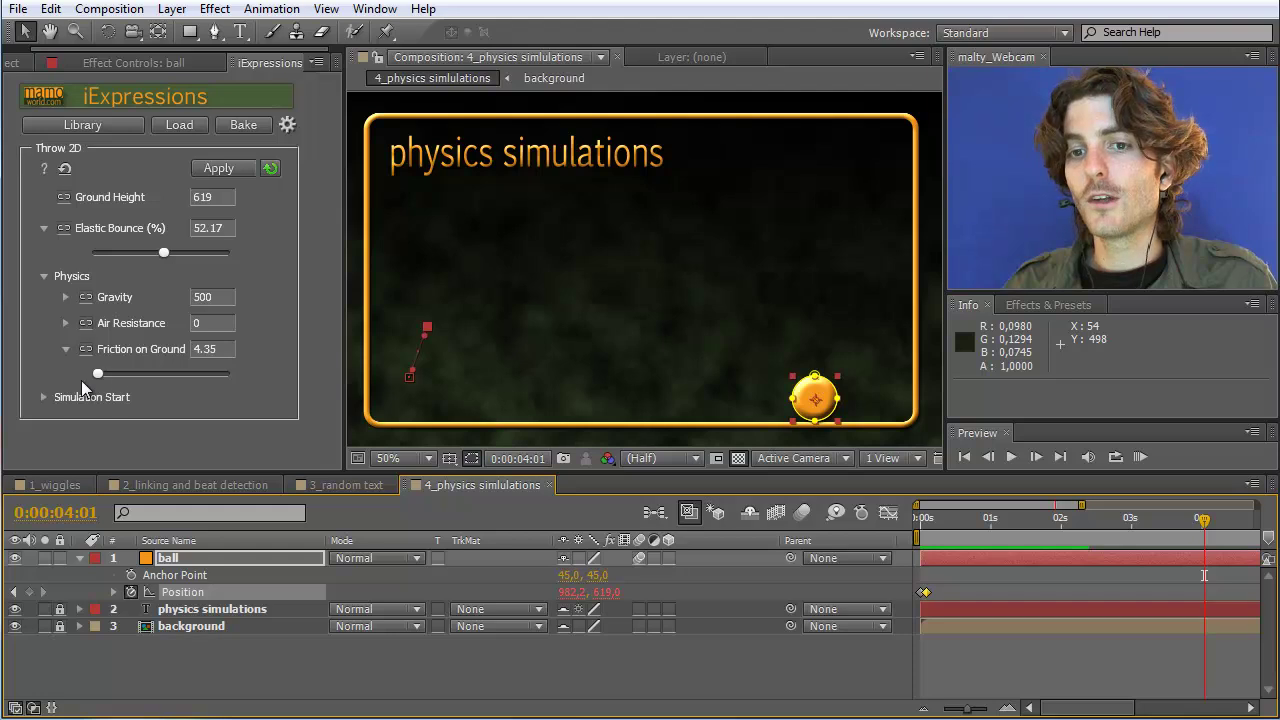
pyautogui.click(207, 348)
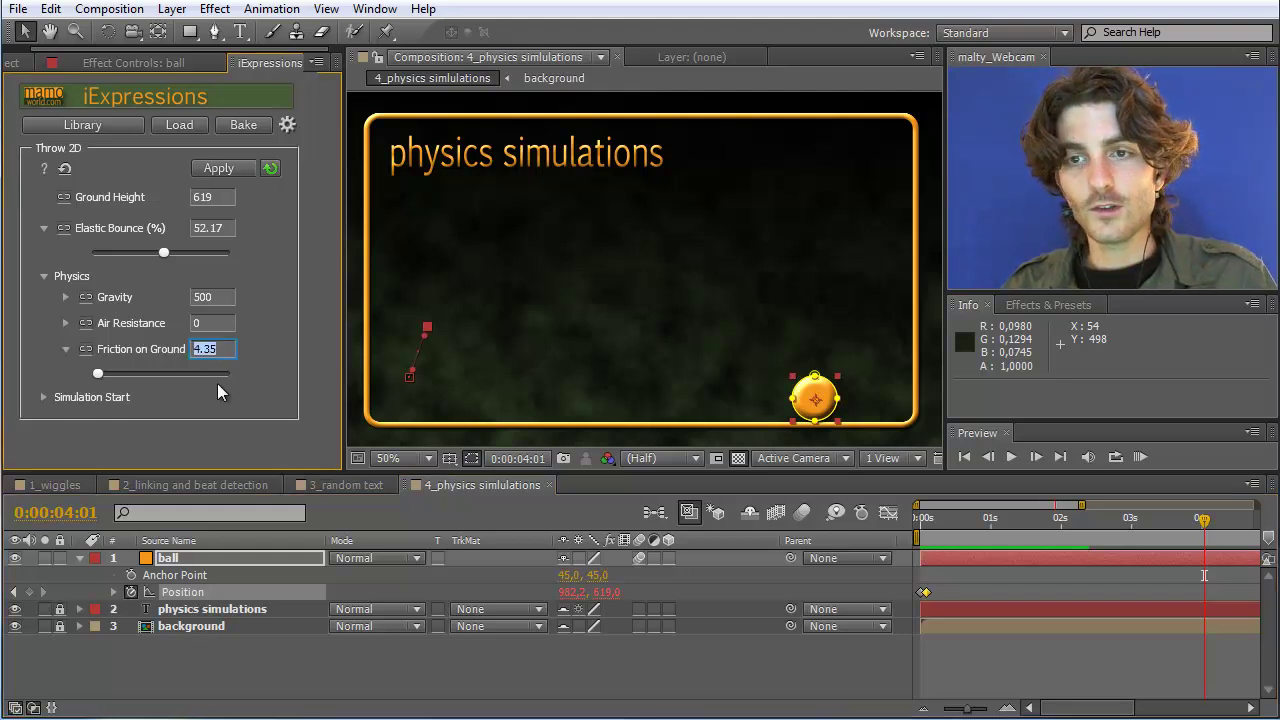
pyautogui.write('3')
pyautogui.click(211, 324)
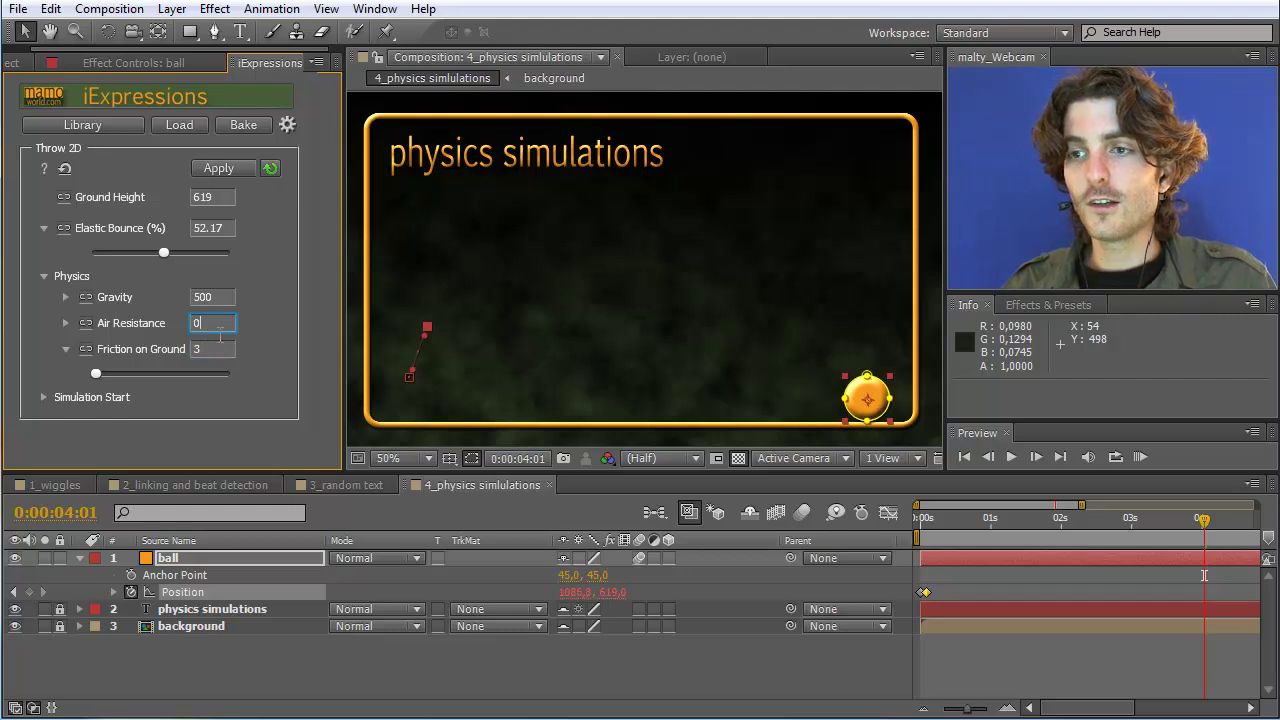
pyautogui.write('0')
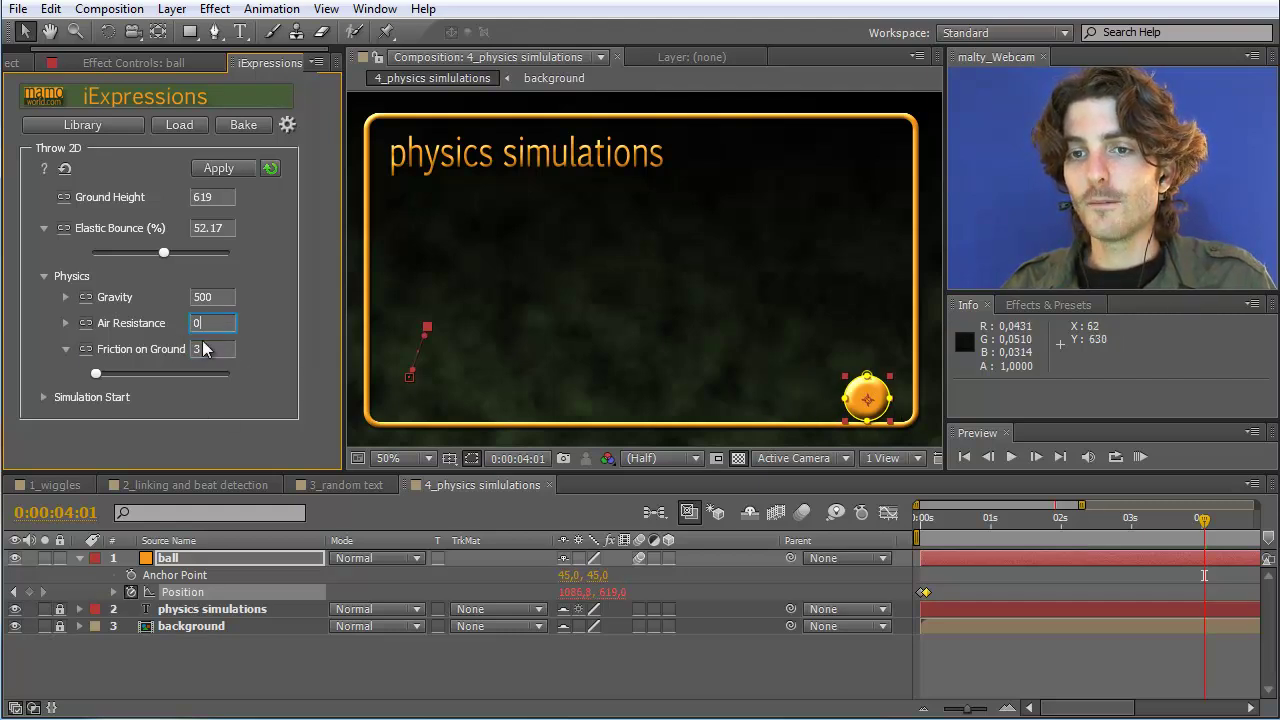
# Raise Friction on Ground to 37.75 and preview the ball stopping sooner.
pyautogui.moveTo(94, 377); pyautogui.dragTo(144, 377)
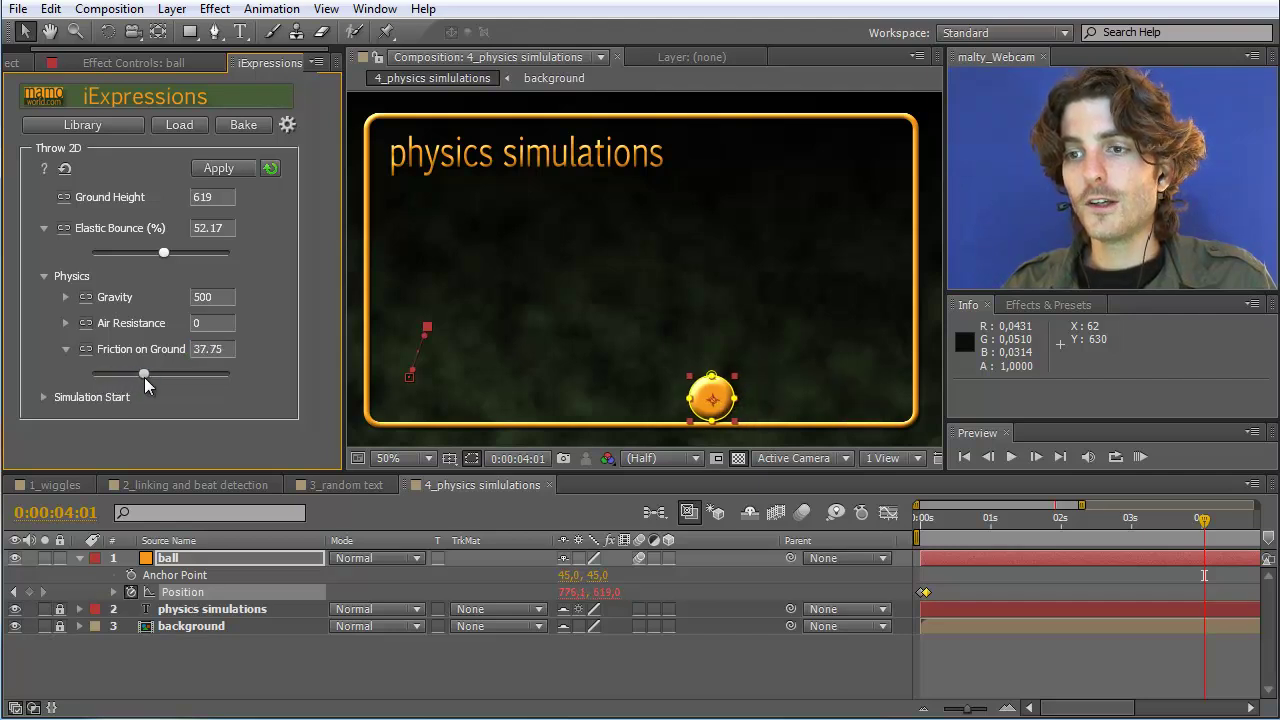
pyautogui.click(1141, 457)
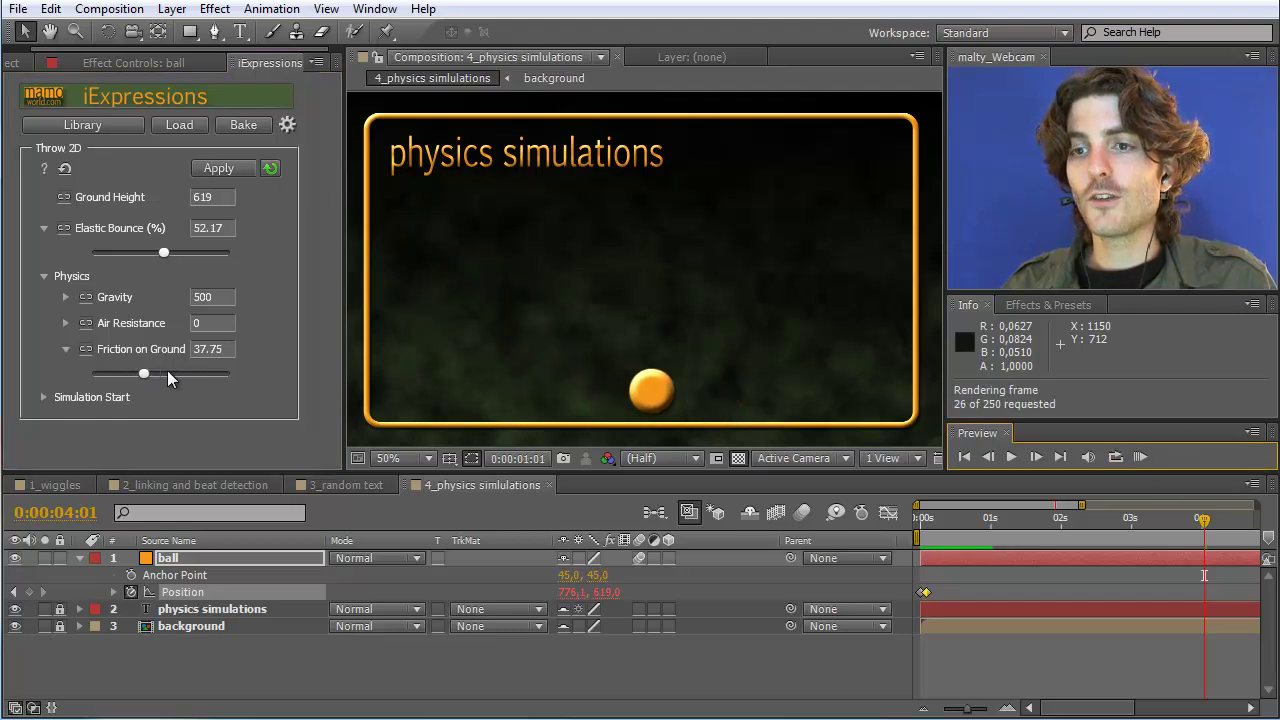
pyautogui.click(1141, 460)
pyautogui.click(1141, 462)
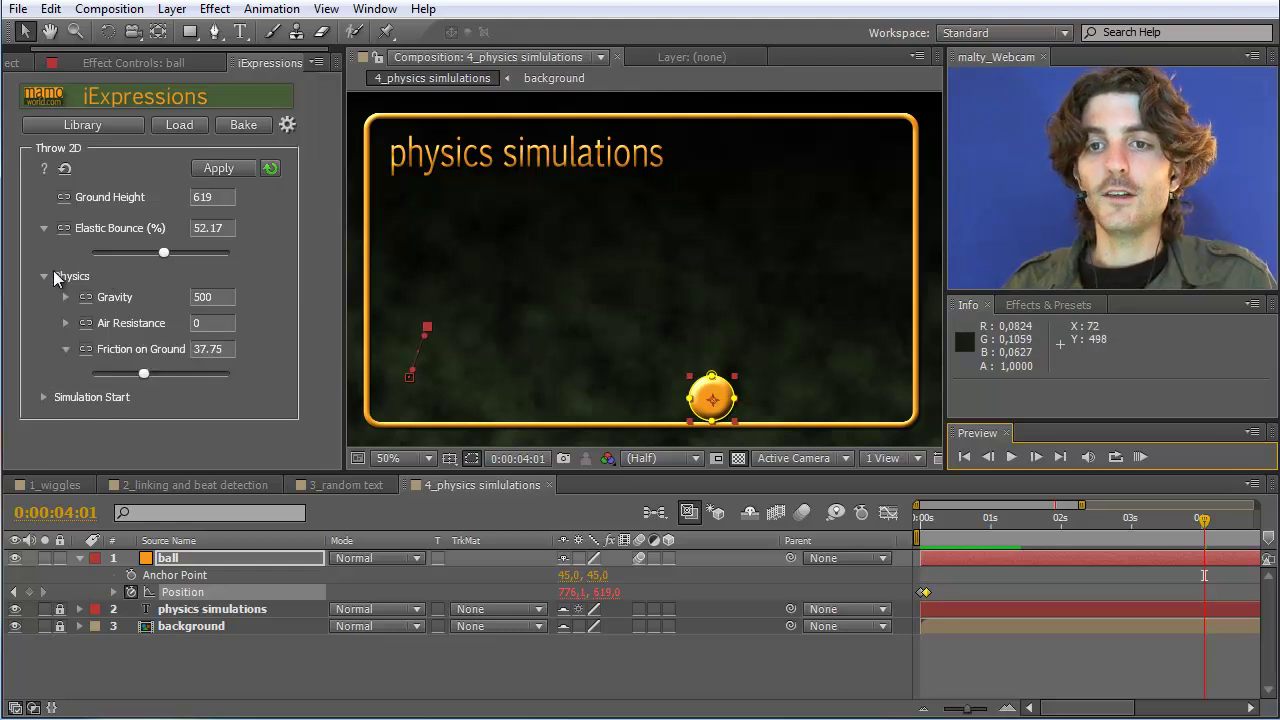
# Show the Position expression, collapse Physics and expand the Simulation Start settings.
pyautogui.press('e')
pyautogui.press('e')
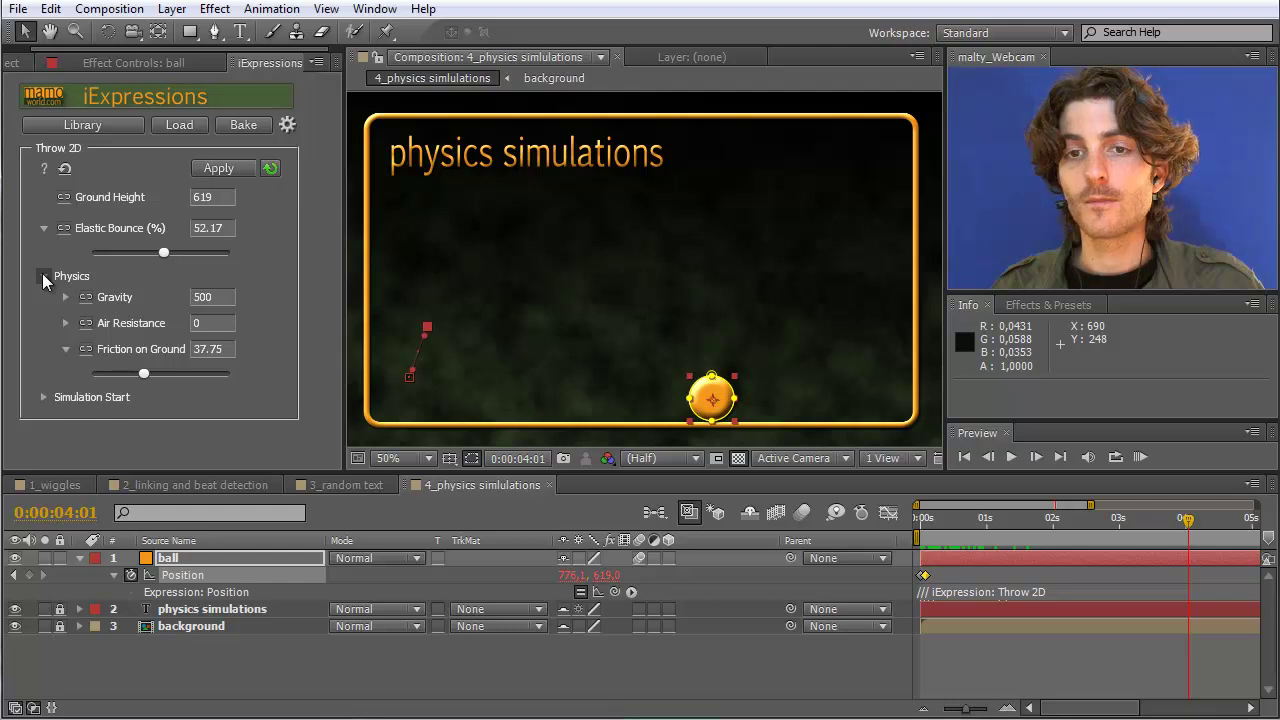
pyautogui.click(44, 276)
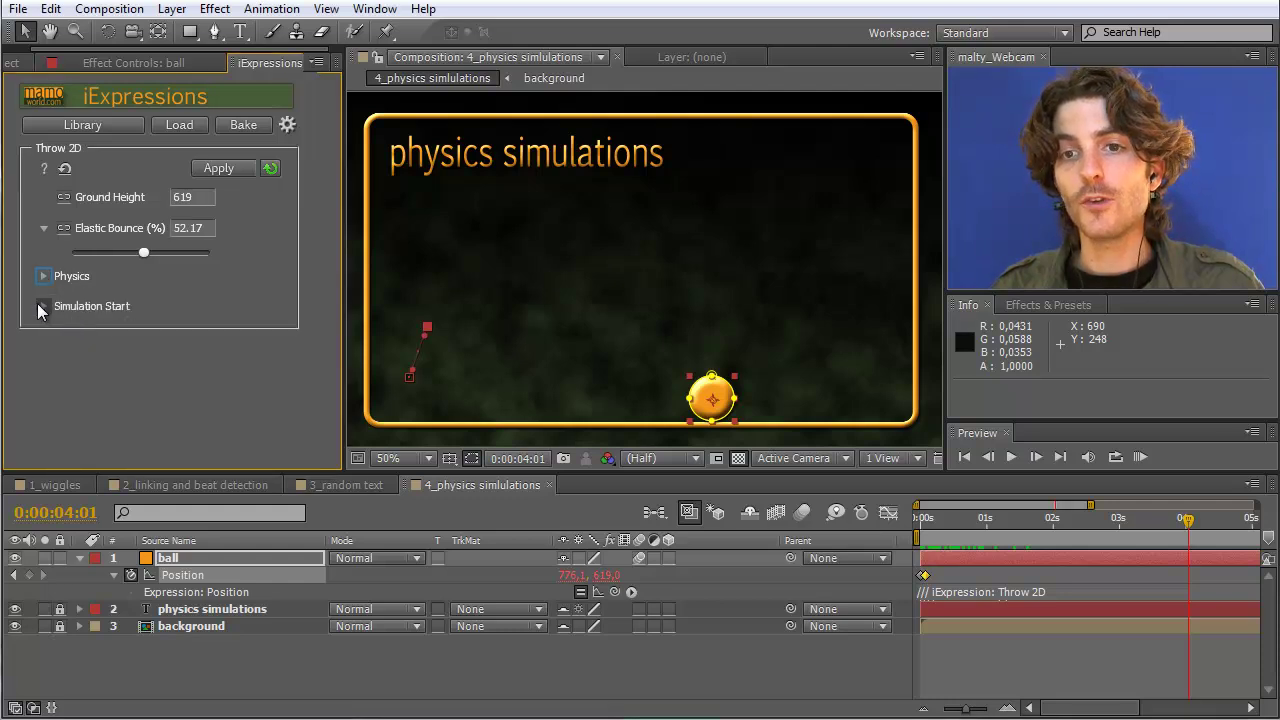
pyautogui.click(43, 306)
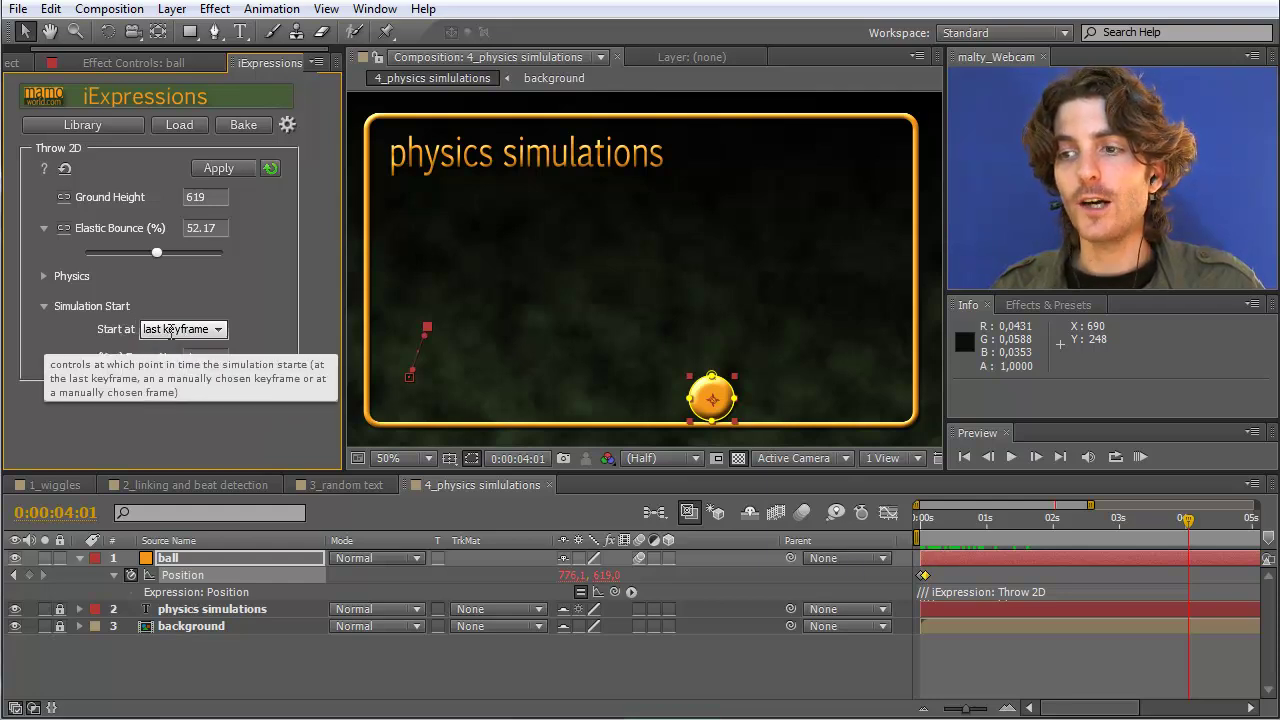
# Try Start at keyframe no. and frame no., keep last keyframe, then reopen the iExpressions Library.
pyautogui.moveTo(926, 573)
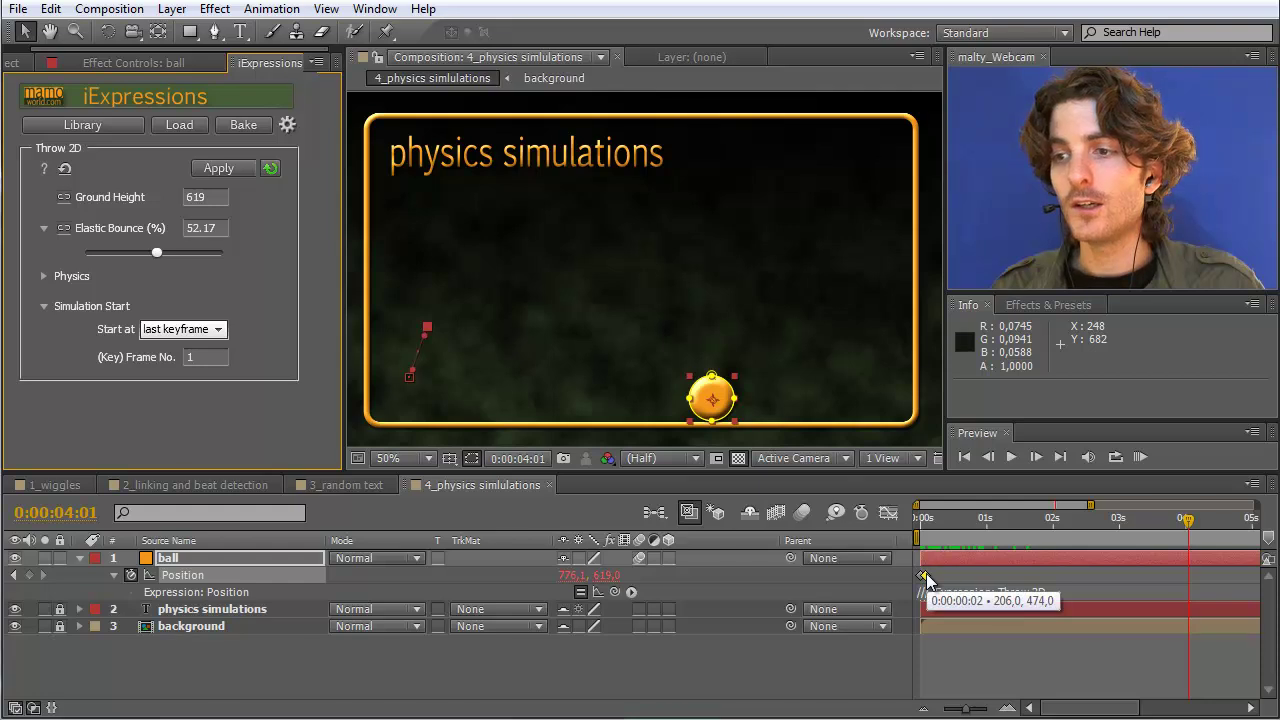
pyautogui.click(217, 331)
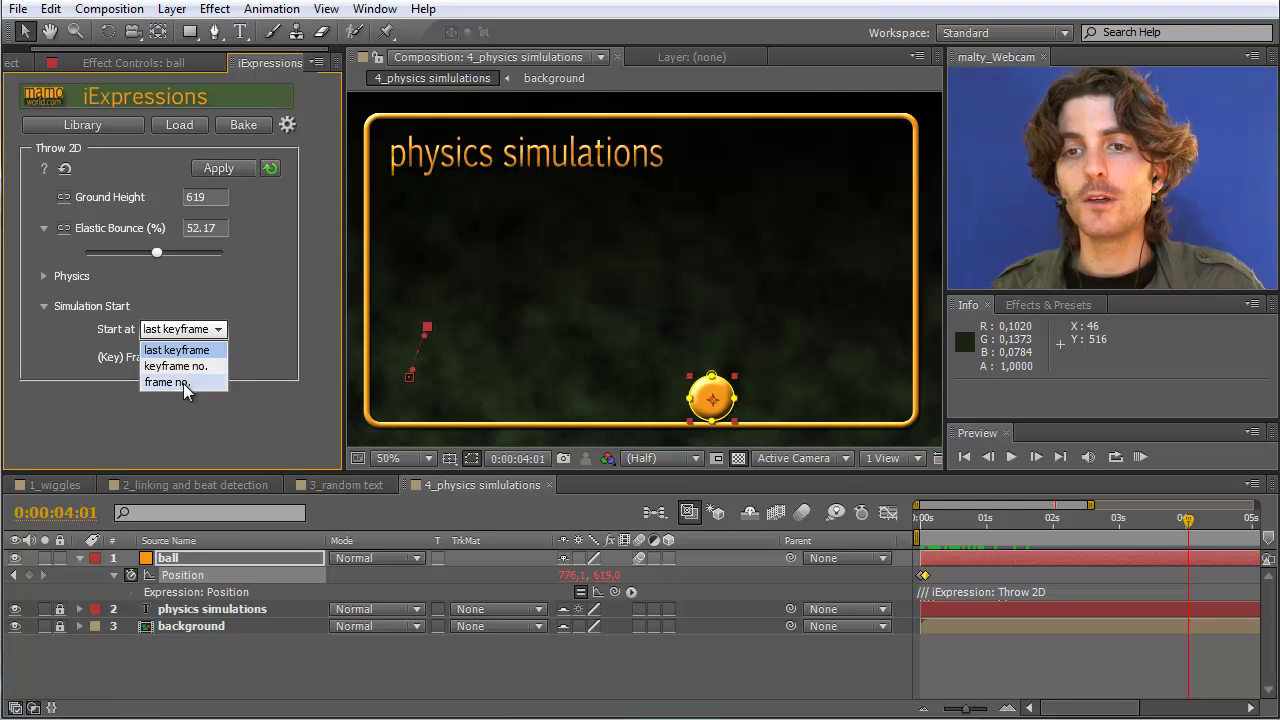
pyautogui.click(194, 368)
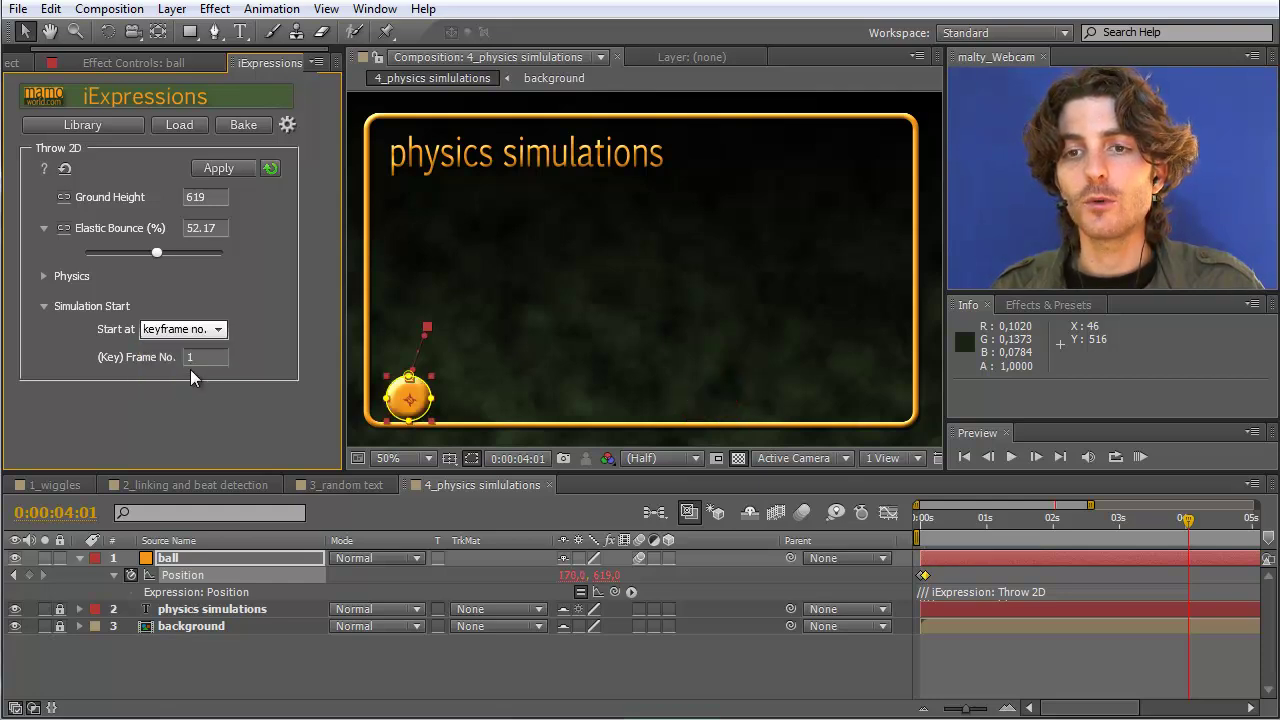
pyautogui.click(220, 330)
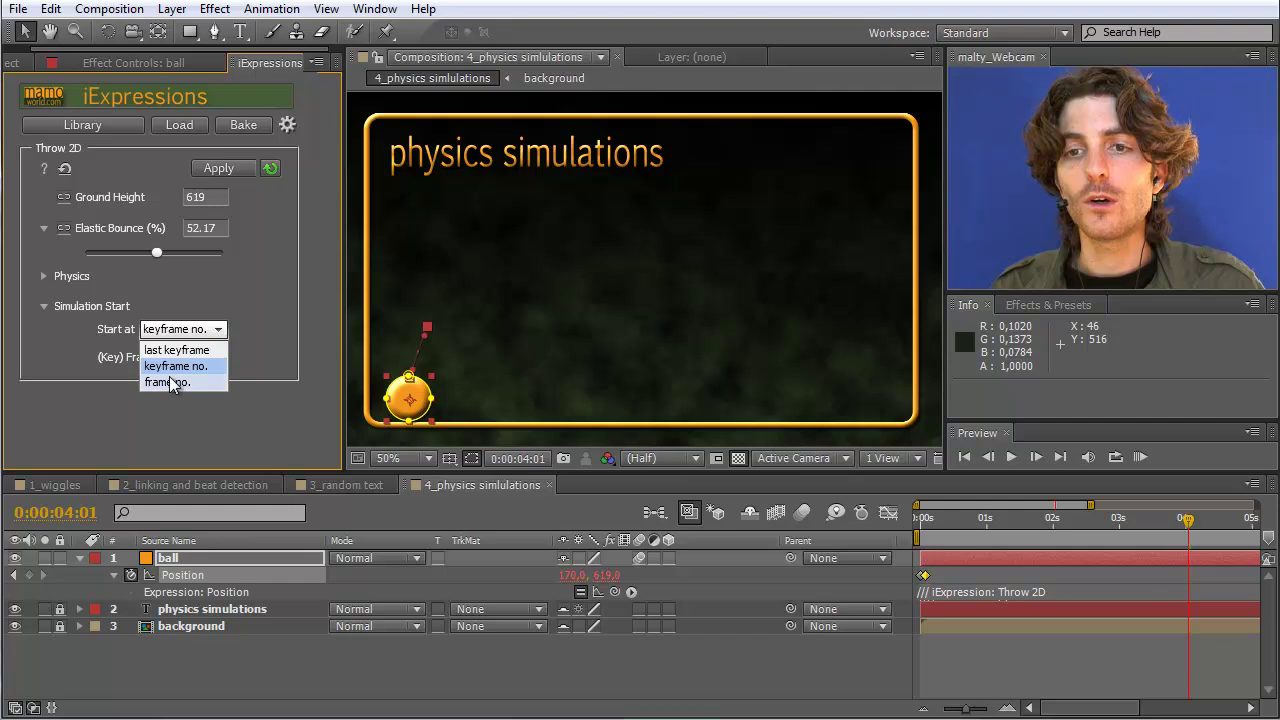
pyautogui.click(175, 382)
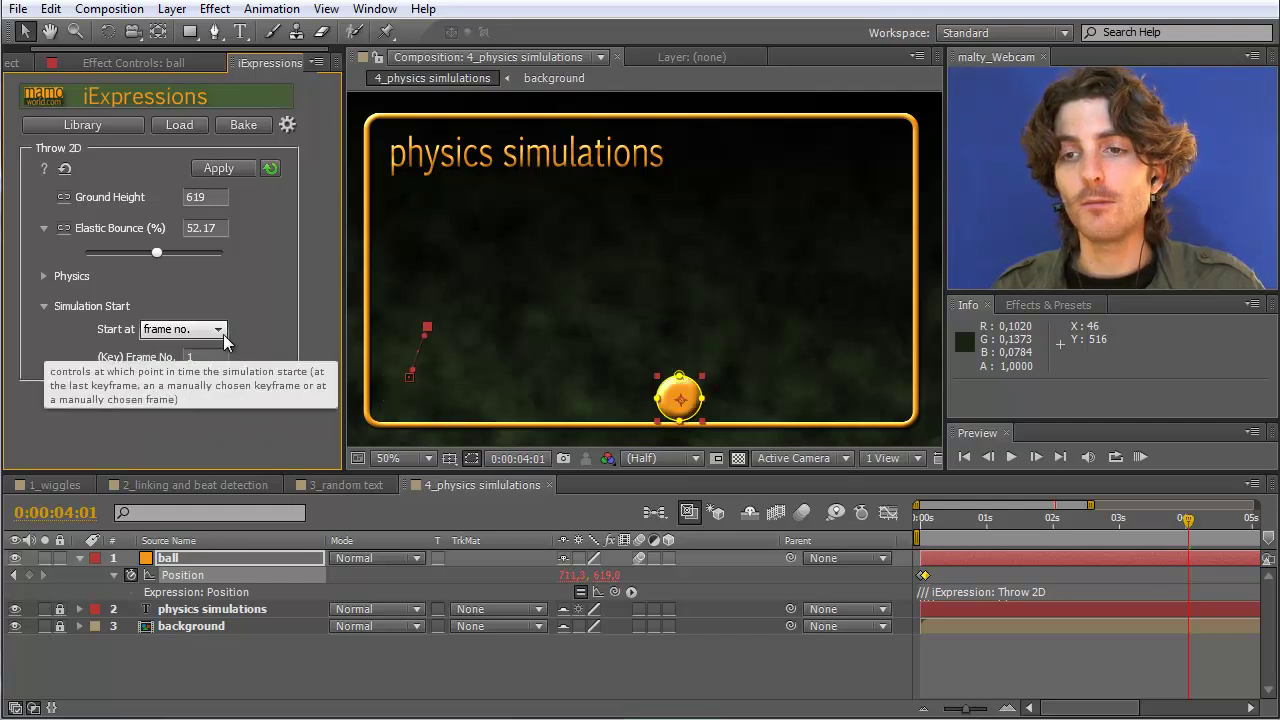
pyautogui.click(220, 330)
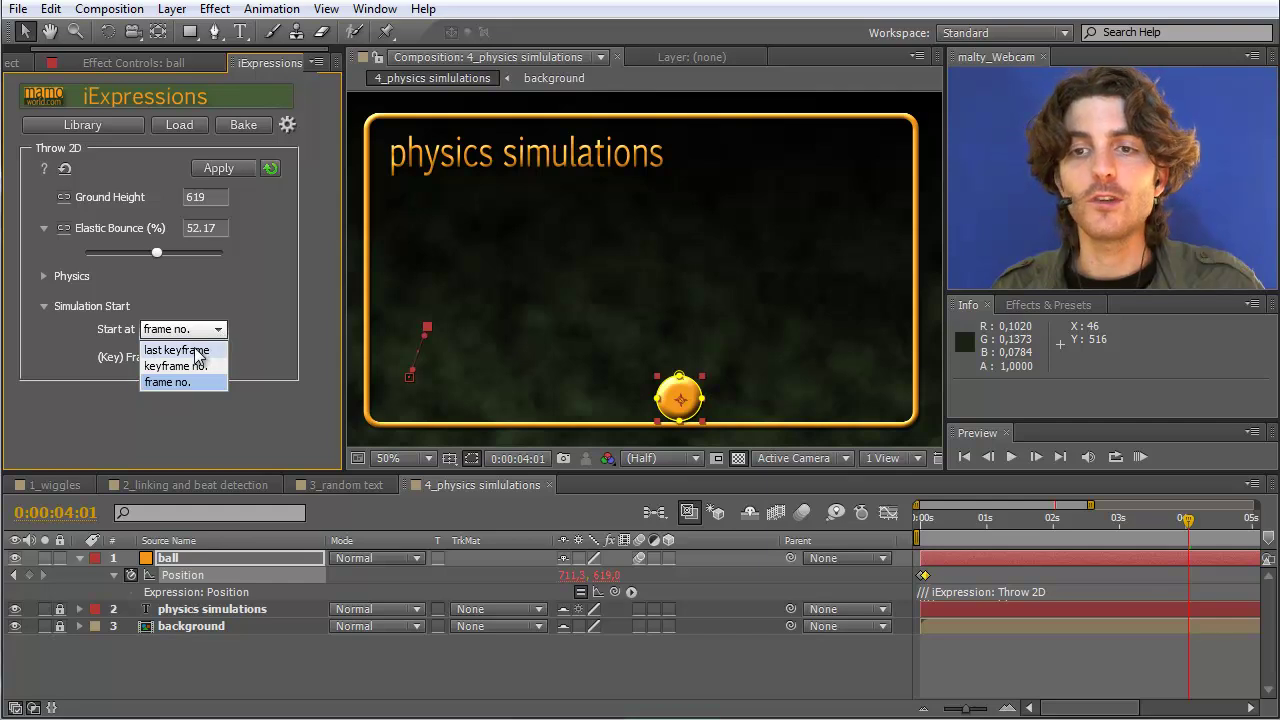
pyautogui.click(195, 350)
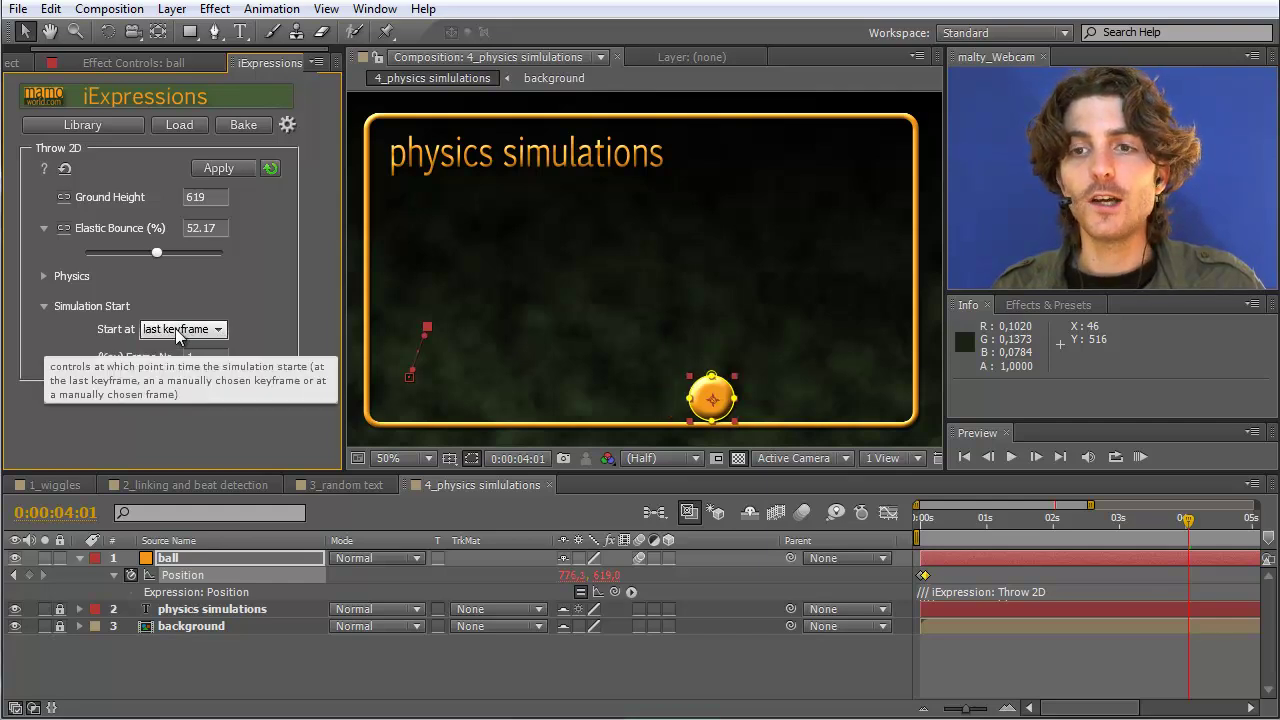
pyautogui.click(49, 303)
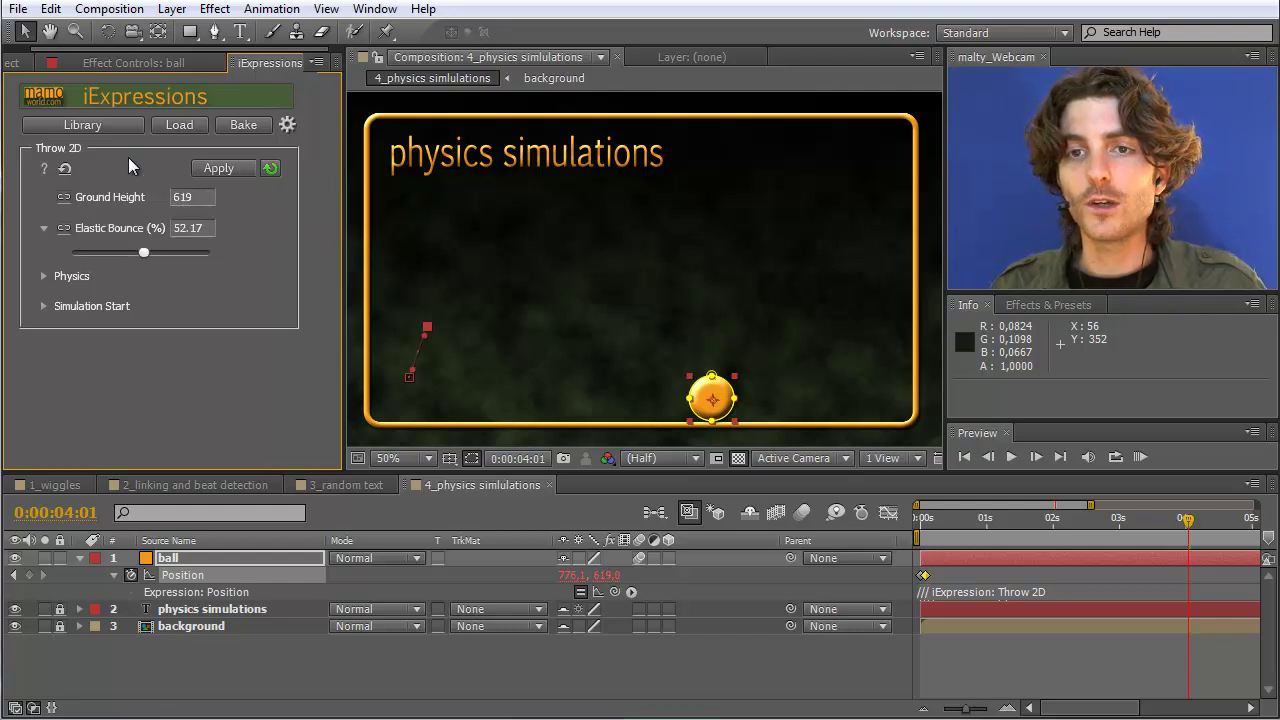
pyautogui.click(108, 127)
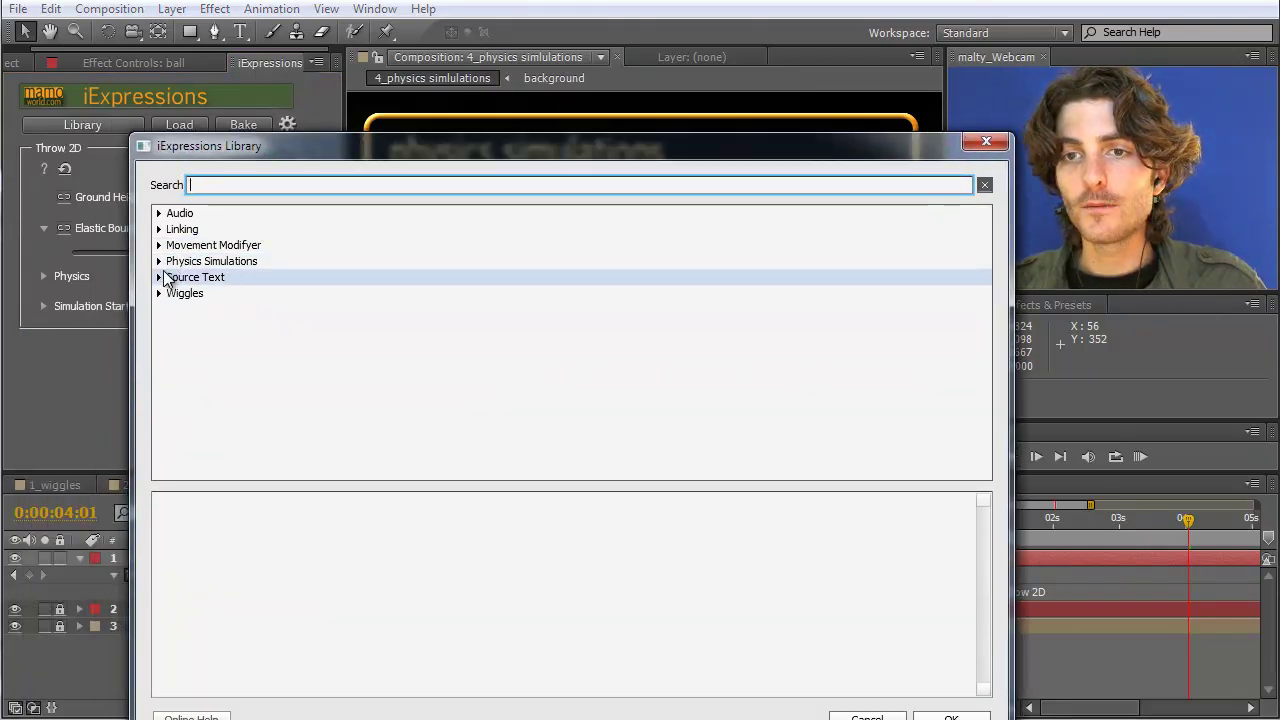
# Apply Physics Simulations > Real Time > Throw 2D with Walls to the ball with Ground Height 619.
pyautogui.click(158, 261)
pyautogui.click(176, 278)
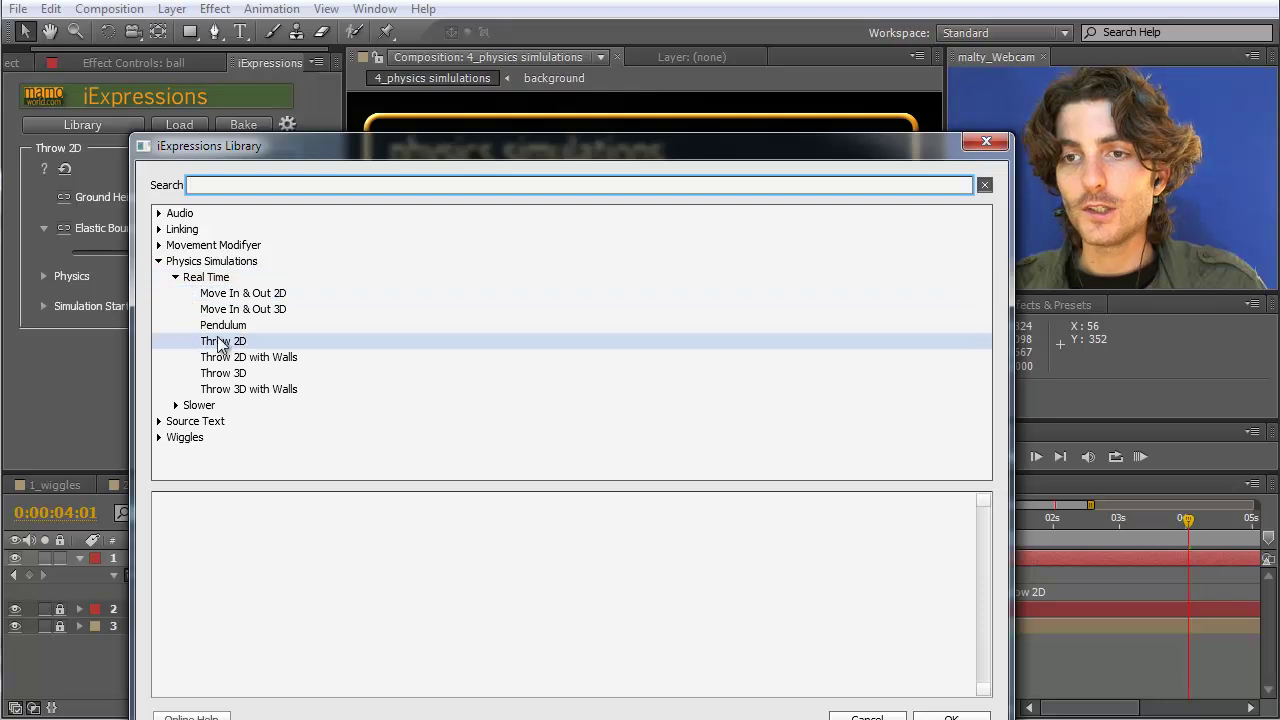
pyautogui.click(242, 358)
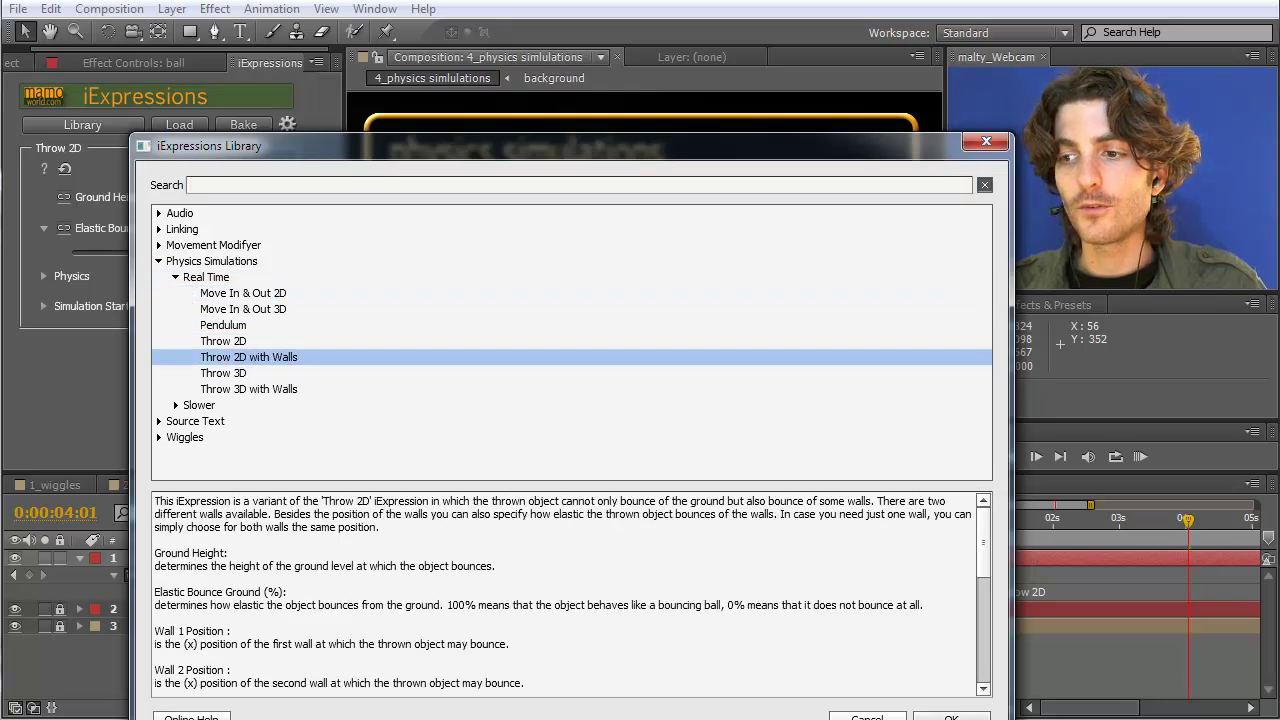
pyautogui.click(951, 717)
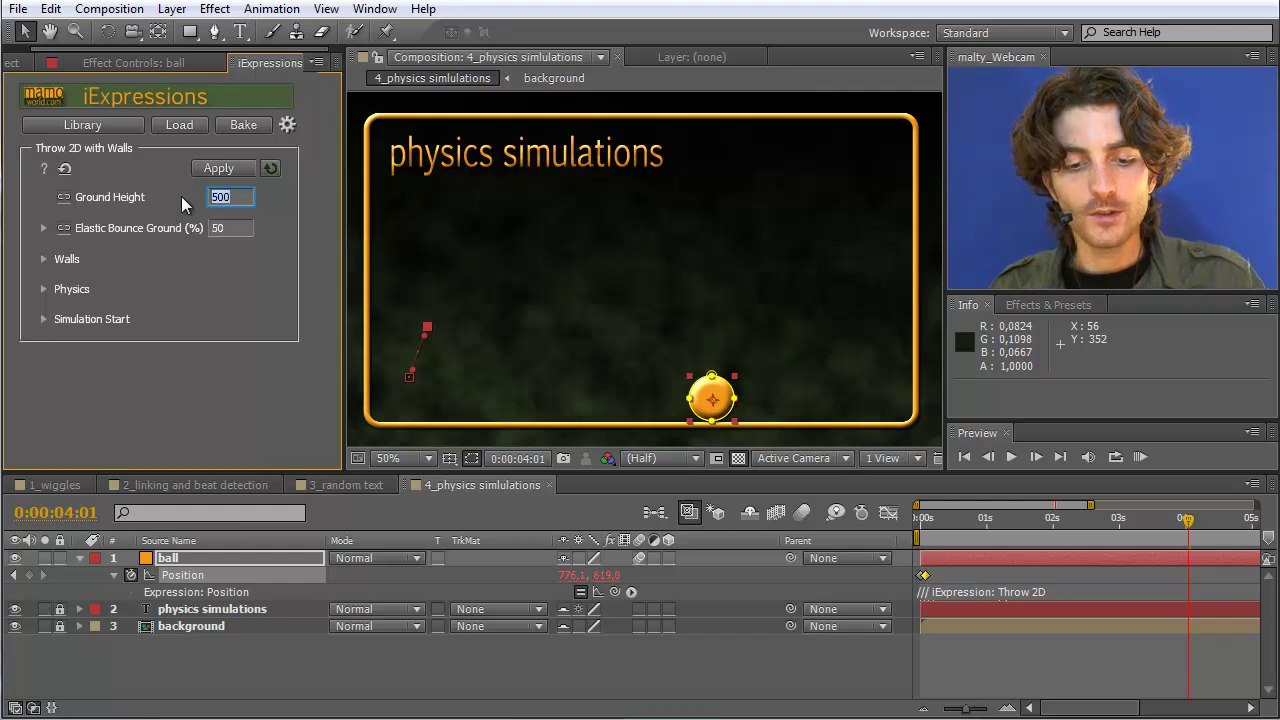
pyautogui.write('619')
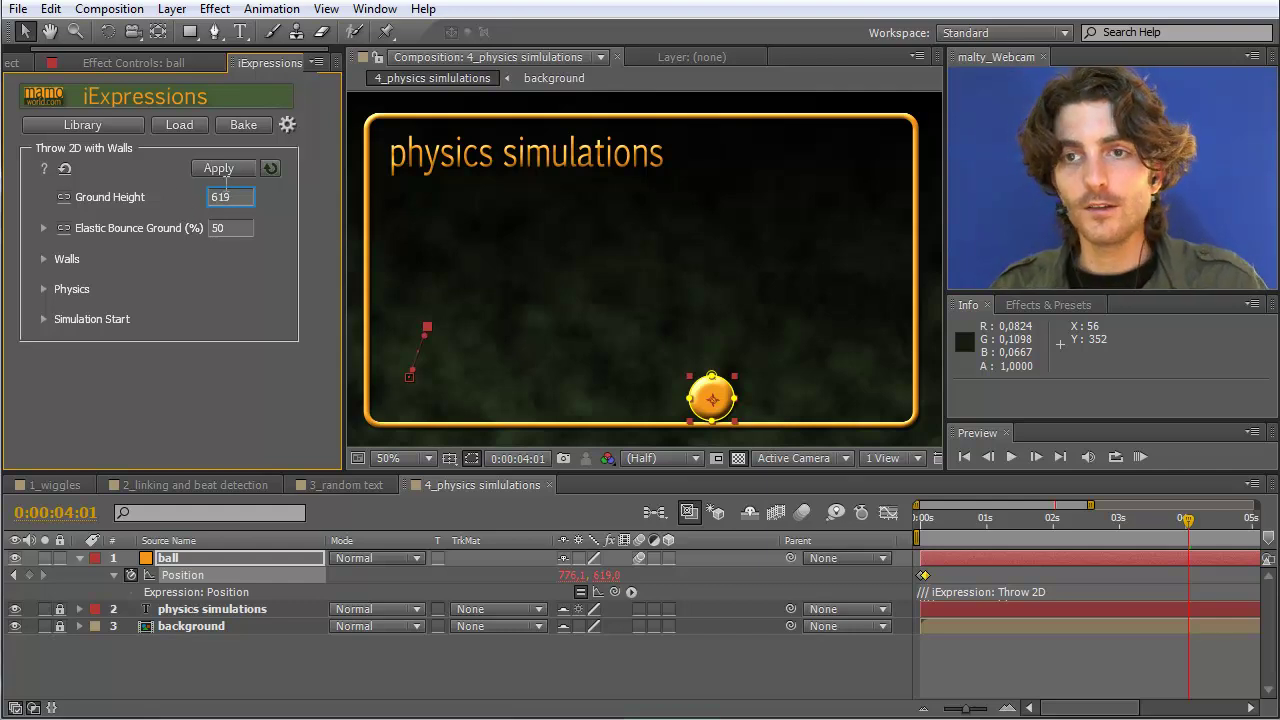
pyautogui.click(199, 572)
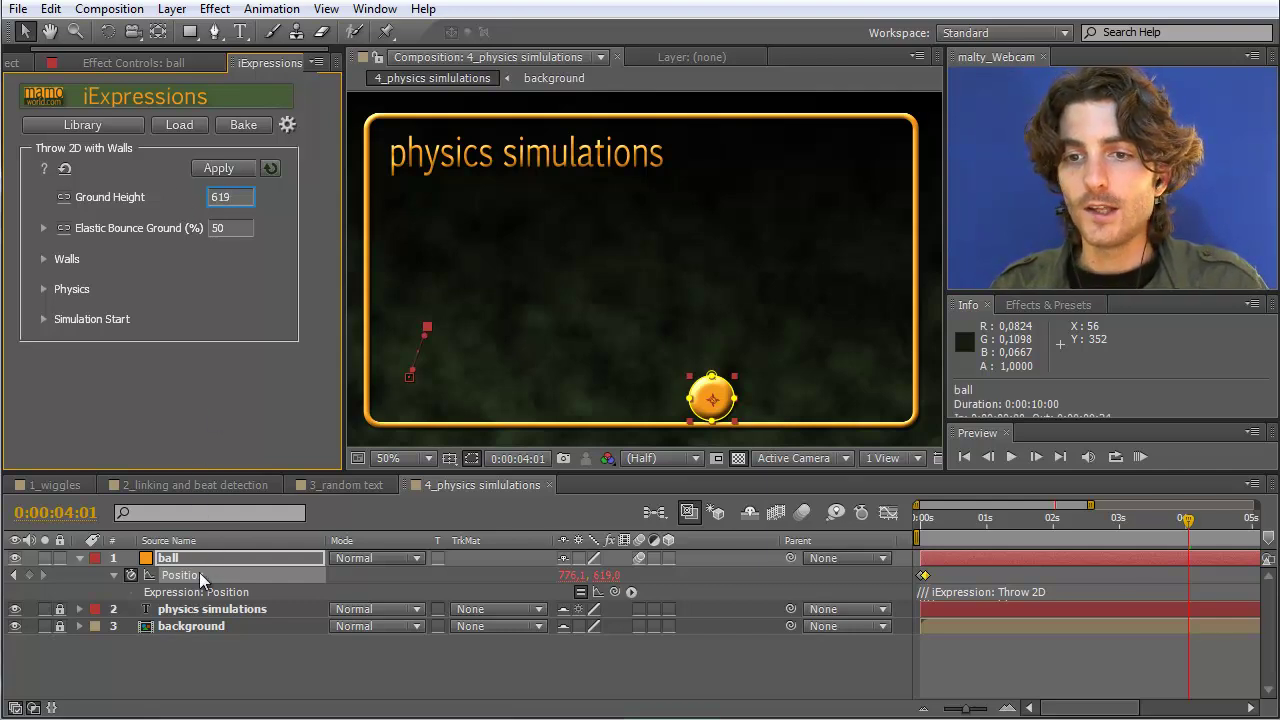
pyautogui.click(214, 168)
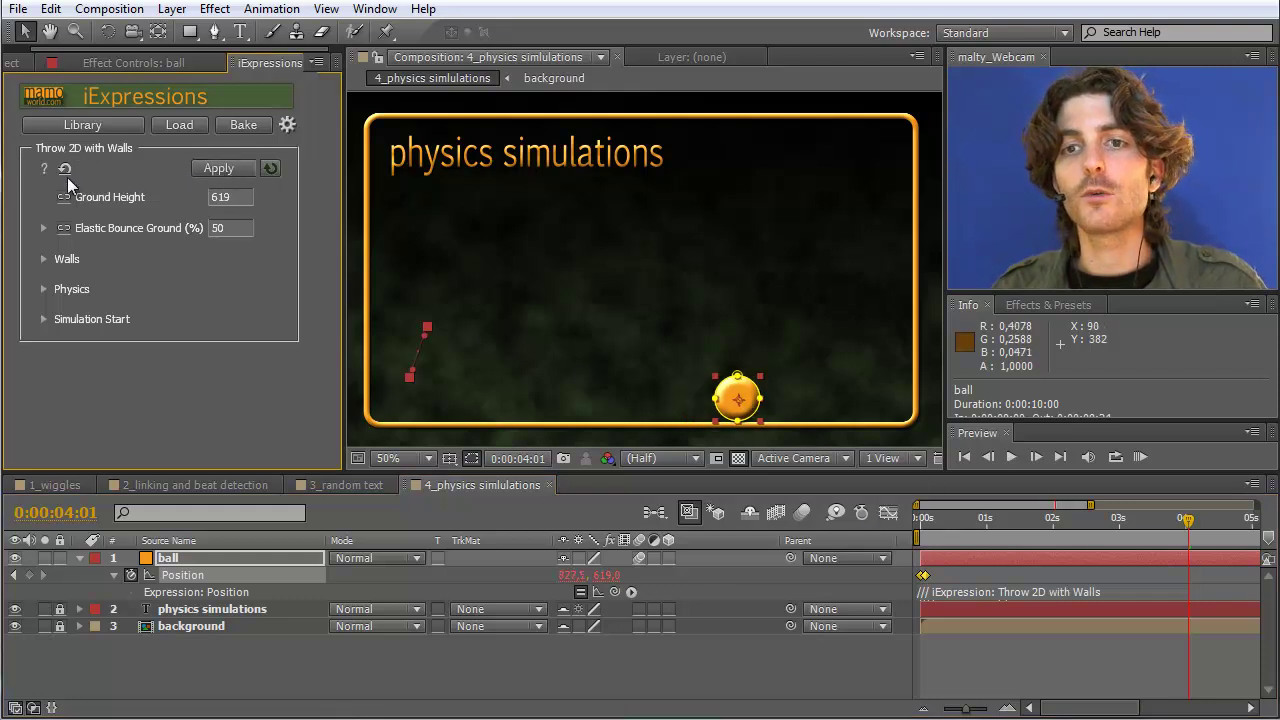
# Expand the Walls settings and return the playhead to the first frame of the throw.
pyautogui.click(44, 259)
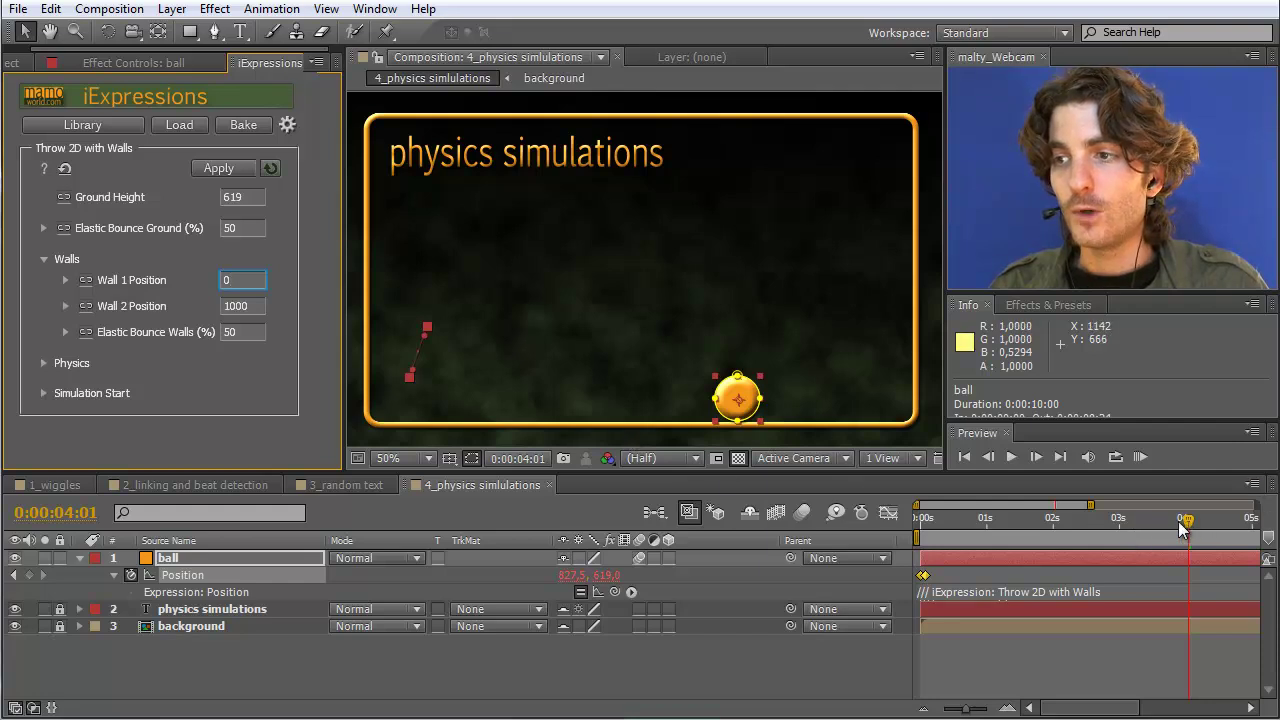
pyautogui.moveTo(1181, 530); pyautogui.dragTo(914, 522)
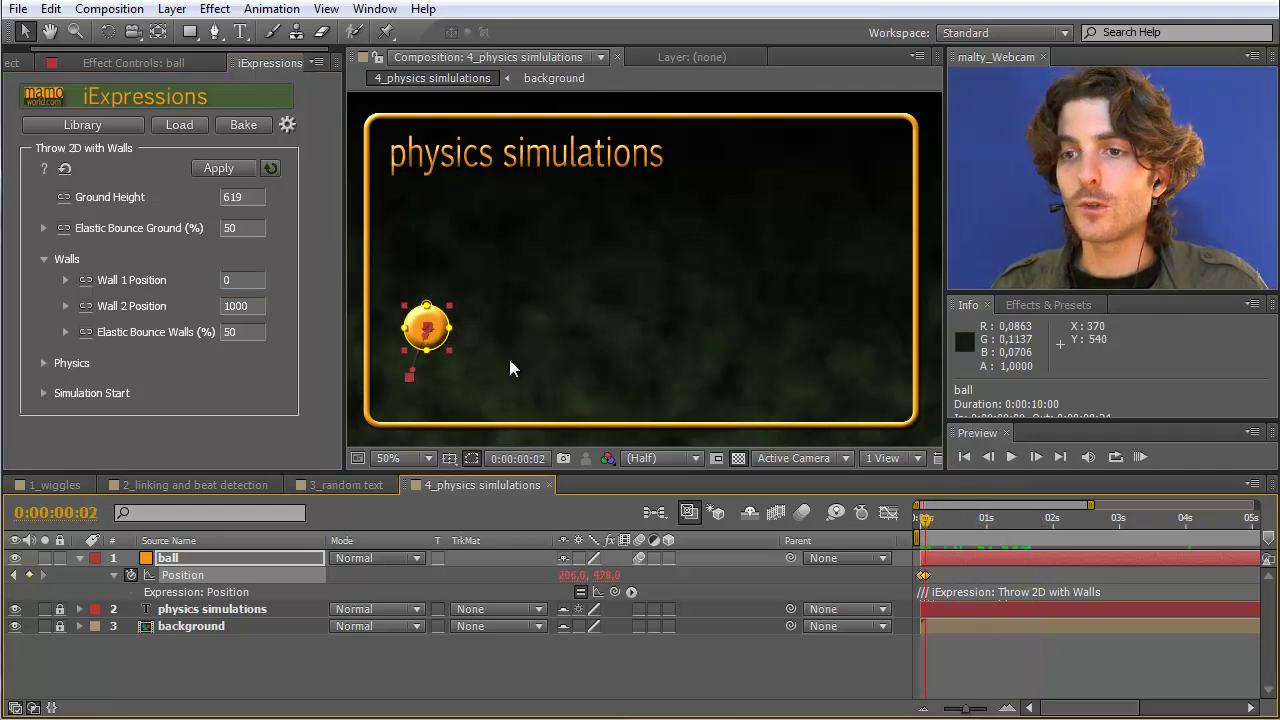
# Drag the ball's starting Position keyframe up-right to 370, 454 and scrub to check the path.
pyautogui.moveTo(427, 330); pyautogui.dragTo(436, 330)
pyautogui.click(934, 572)
pyautogui.click(923, 575)
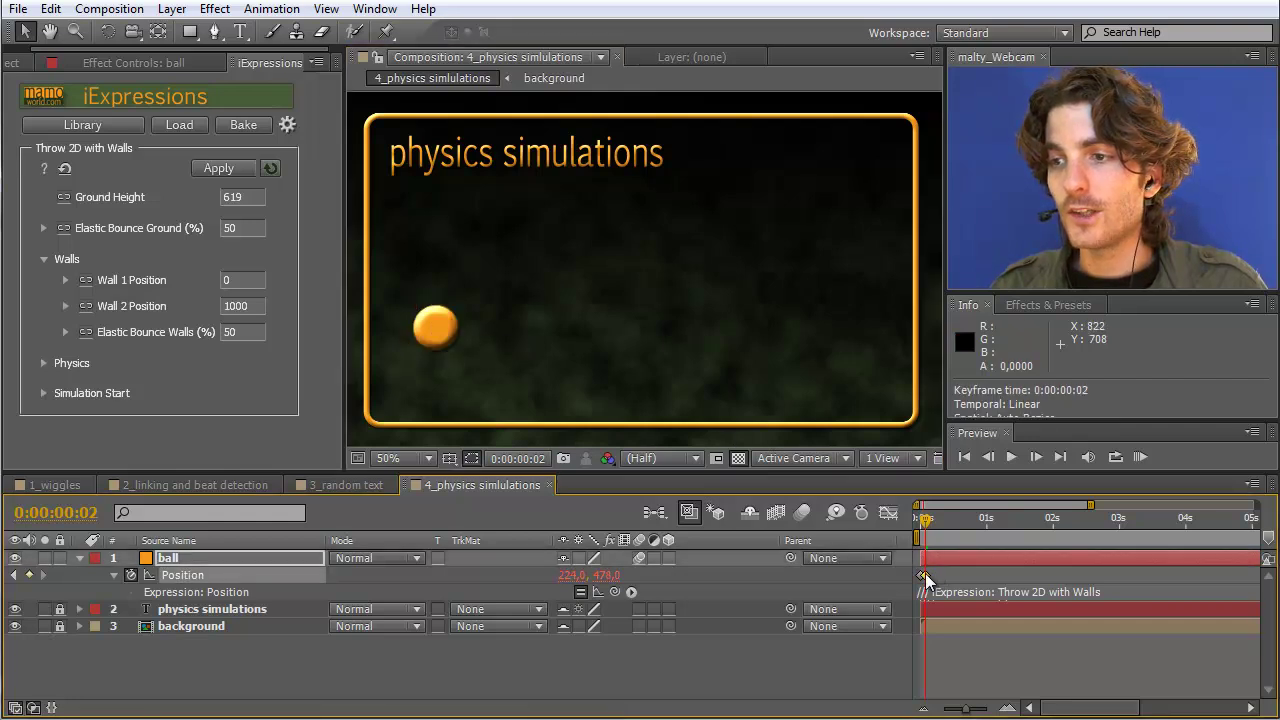
pyautogui.moveTo(436, 330); pyautogui.dragTo(509, 318)
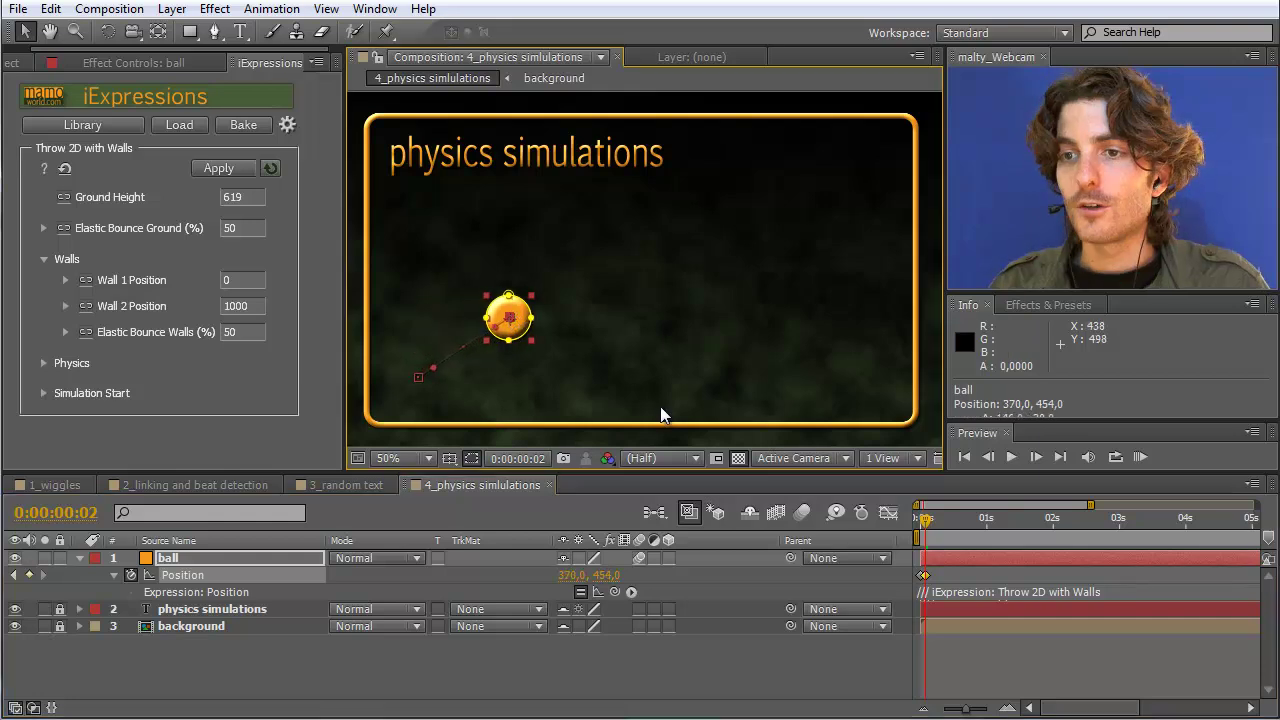
pyautogui.moveTo(924, 518)
pyautogui.mouseDown()
pyautogui.moveTo(1068, 528)
pyautogui.moveTo(947, 520)
pyautogui.mouseUp()
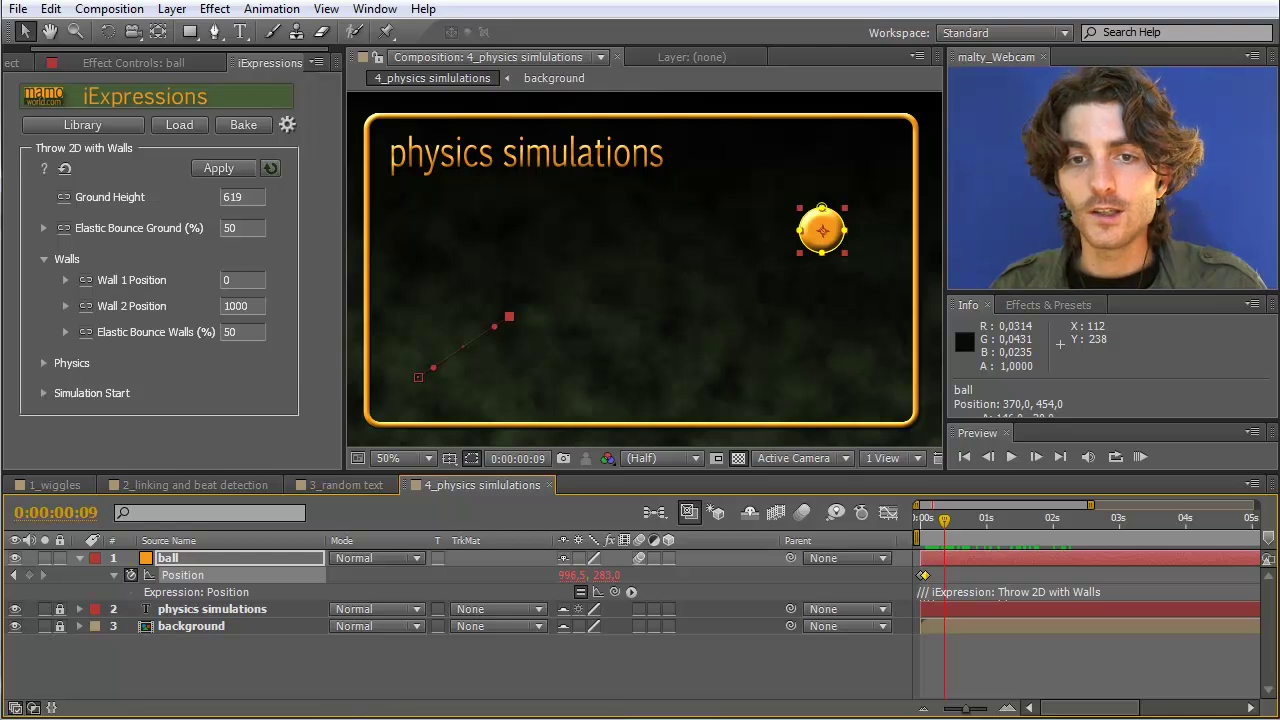
# Set Wall 2 Position to 1178, apply it, and check the right-wall bounce.
pyautogui.click(258, 305)
pyautogui.write('11')
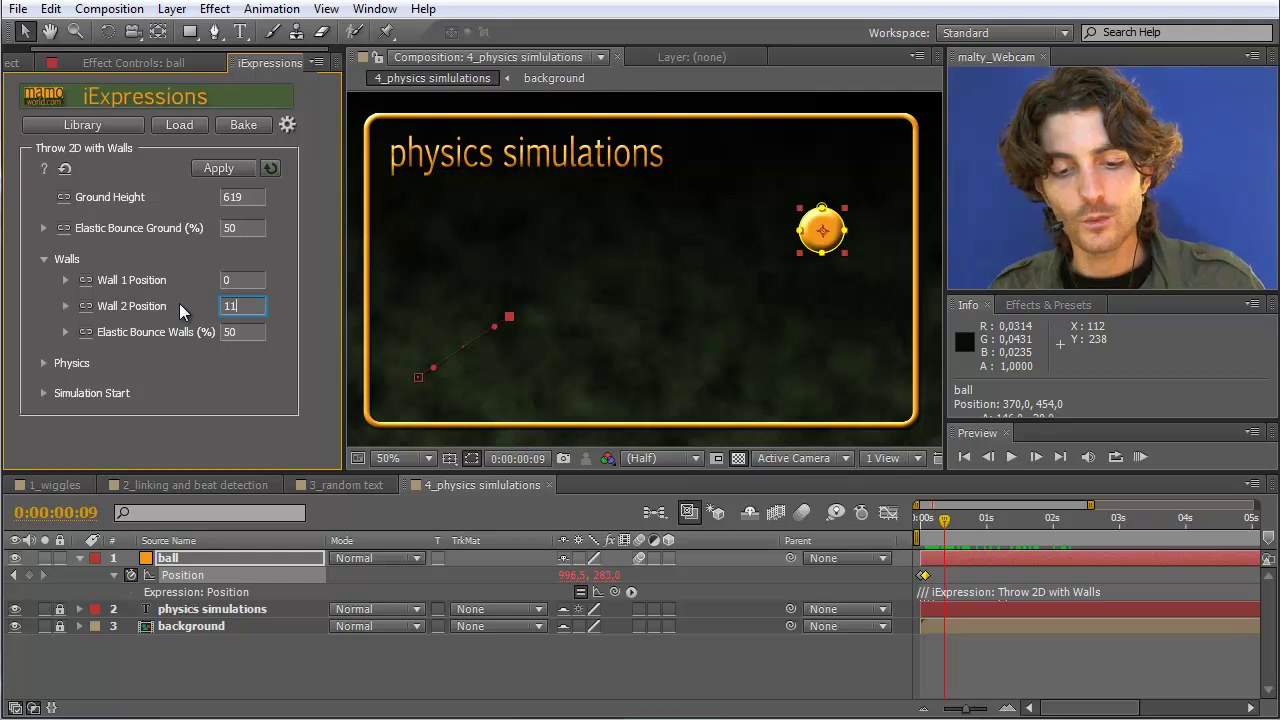
pyautogui.write('78')
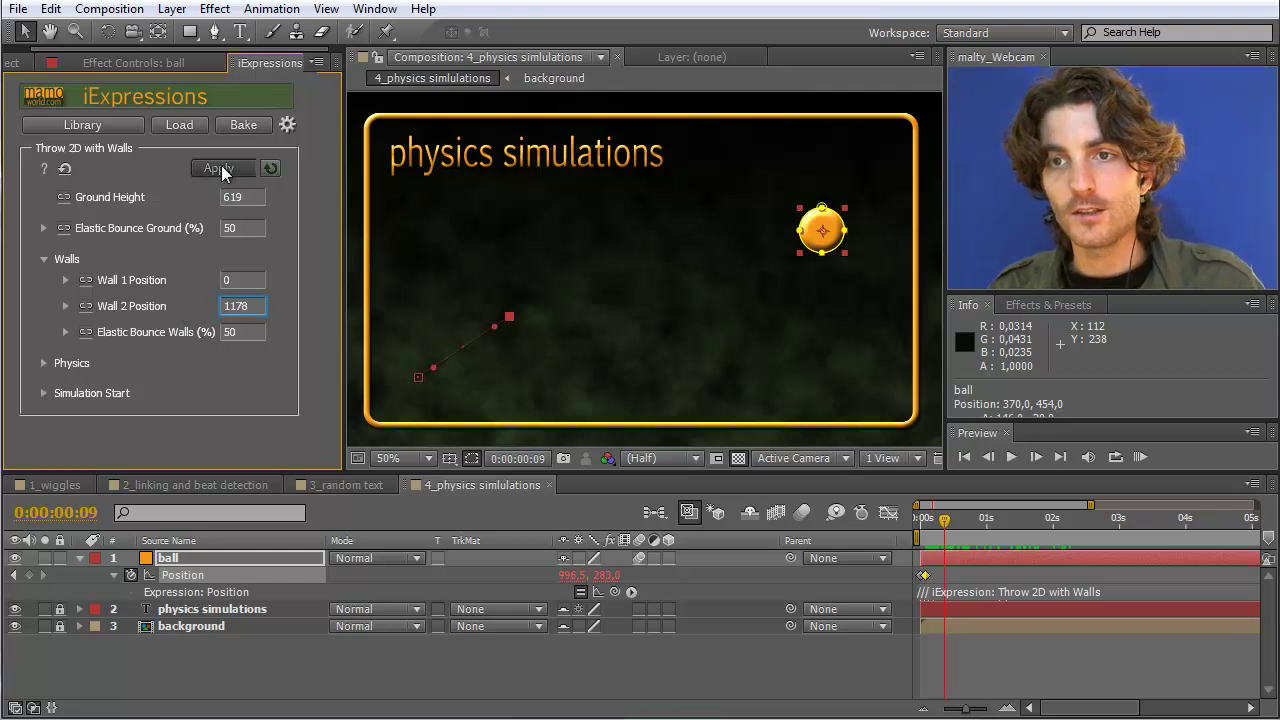
pyautogui.click(221, 167)
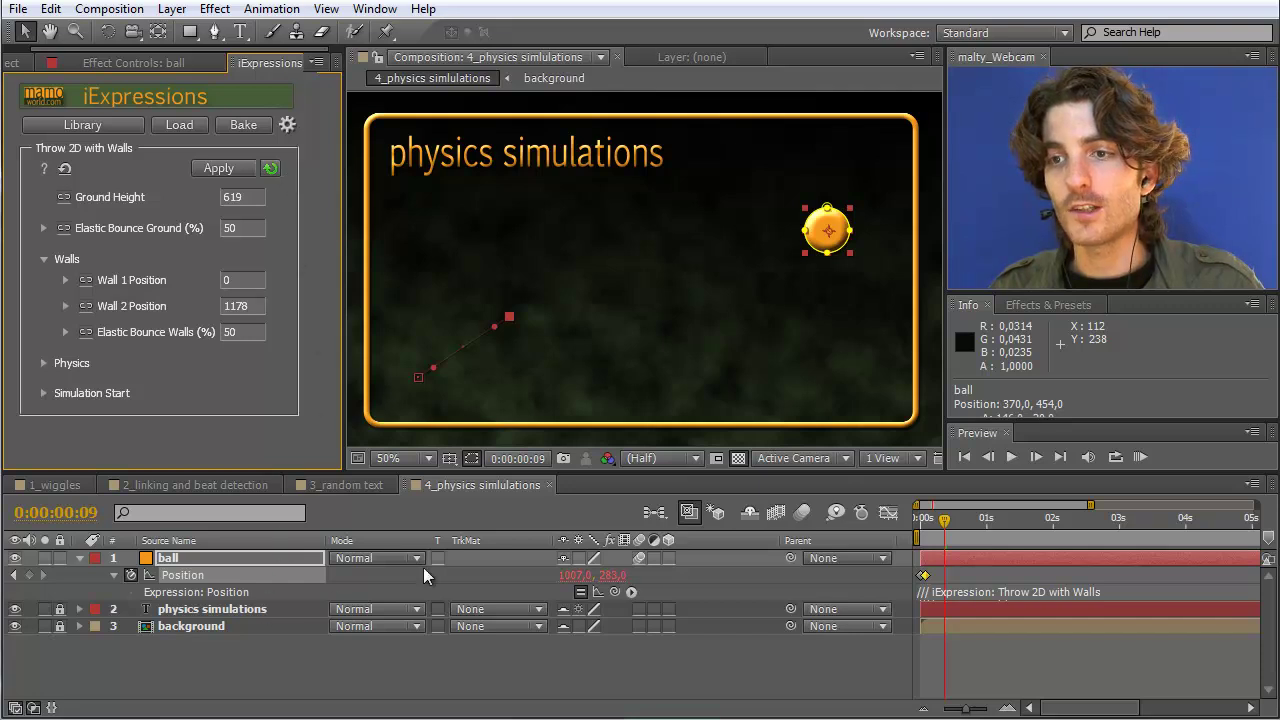
pyautogui.moveTo(948, 518); pyautogui.dragTo(950, 518)
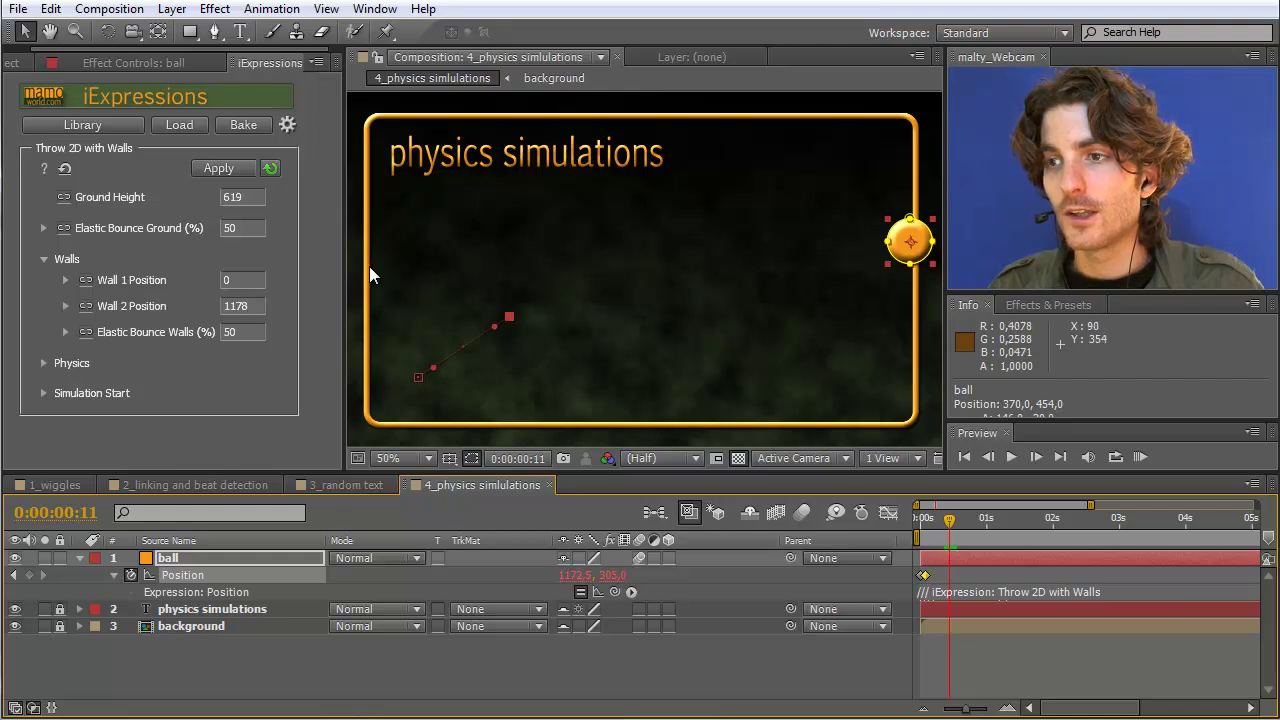
# Set Wall 1 Position to 90 and scrub as the ball travels toward the left wall.
pyautogui.click(241, 280)
pyautogui.write('90')
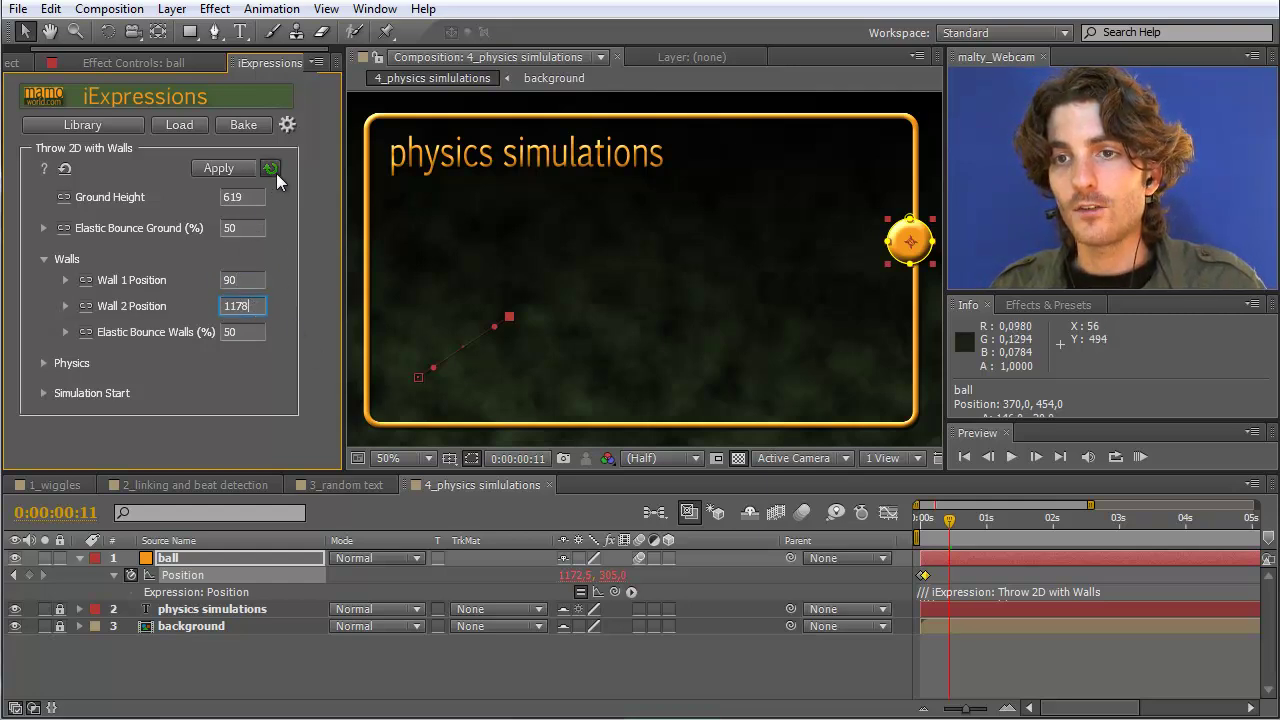
pyautogui.moveTo(947, 520); pyautogui.dragTo(974, 525)
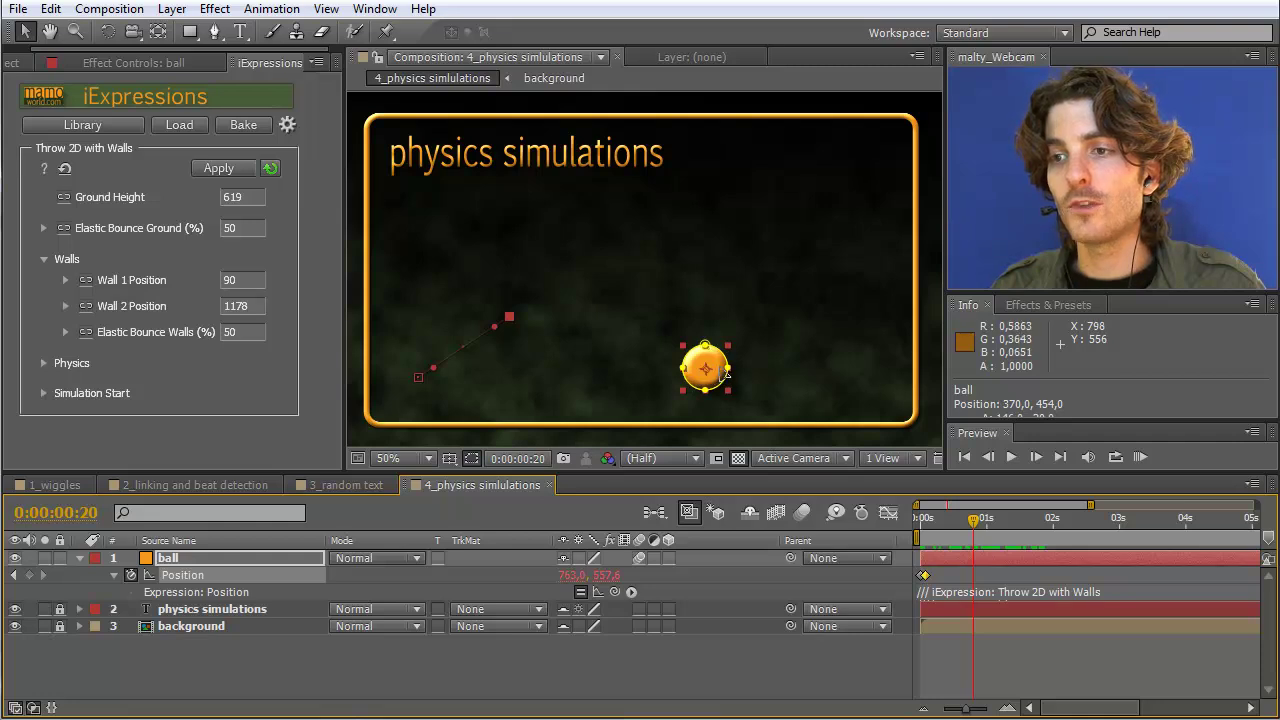
# Change Wall 1 Position to 90+45 (135) and check the left-wall bounce.
pyautogui.click(244, 302)
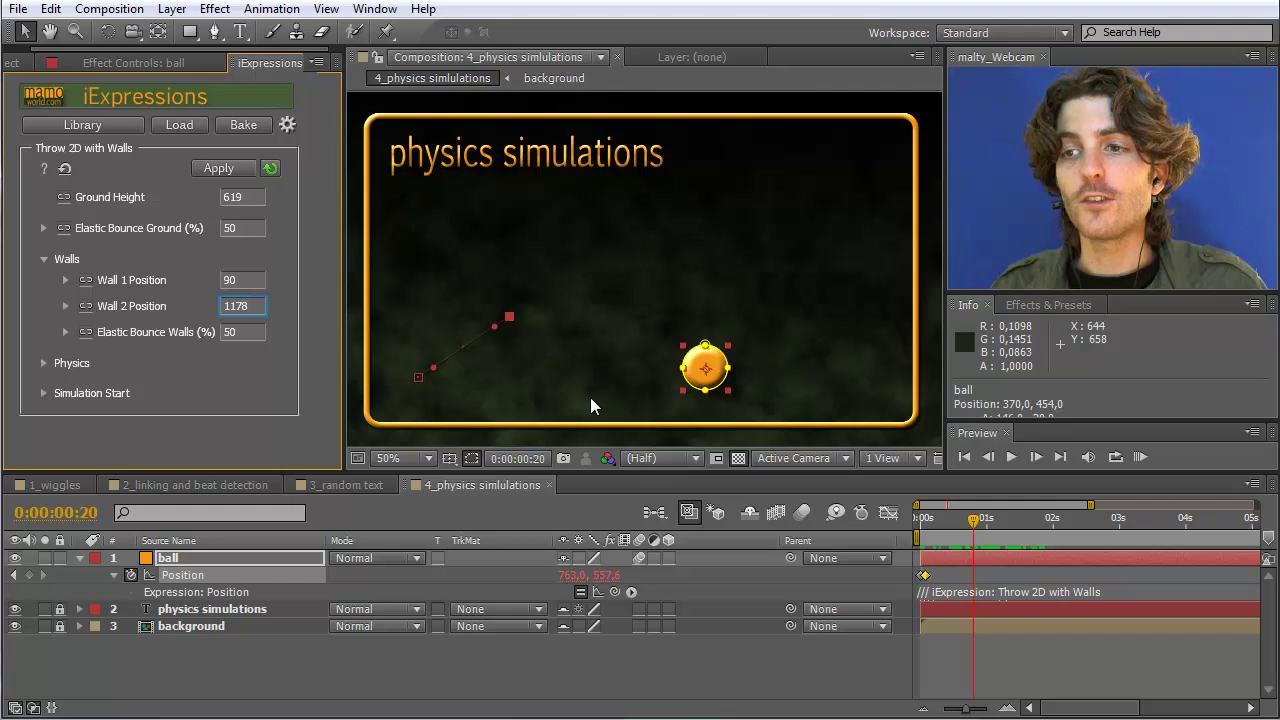
pyautogui.moveTo(976, 527); pyautogui.dragTo(1013, 527)
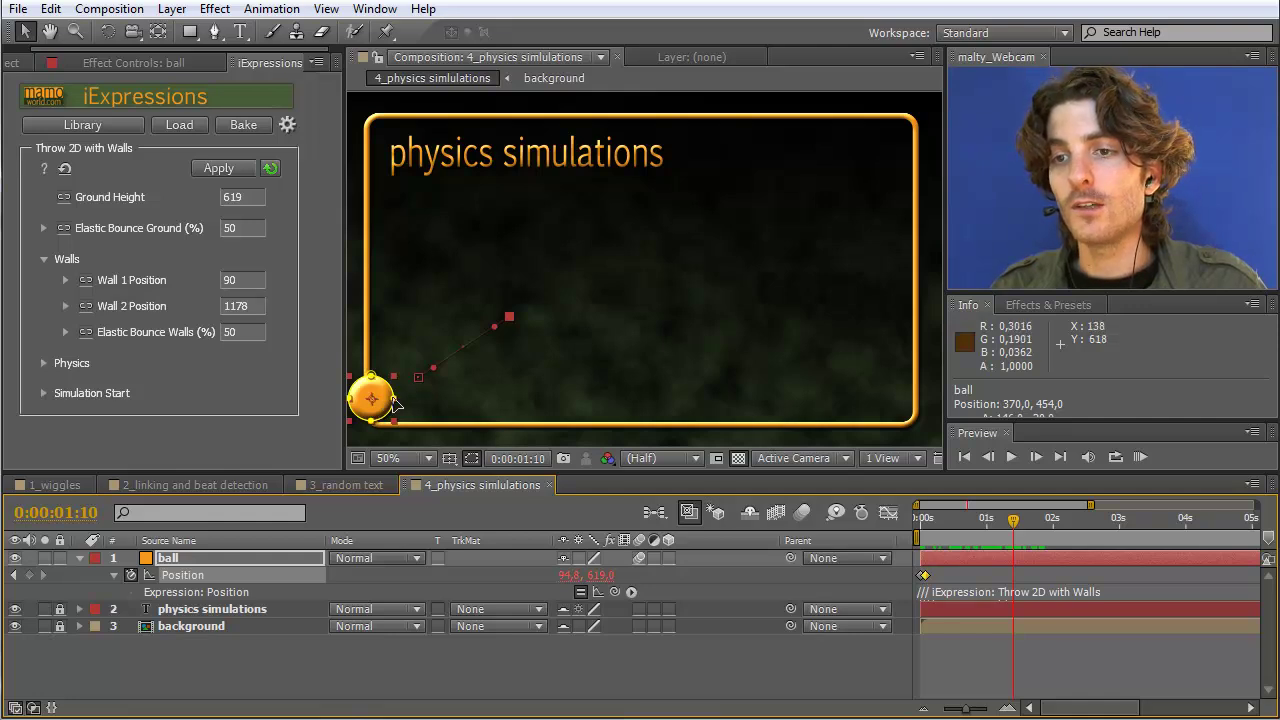
pyautogui.click(242, 279)
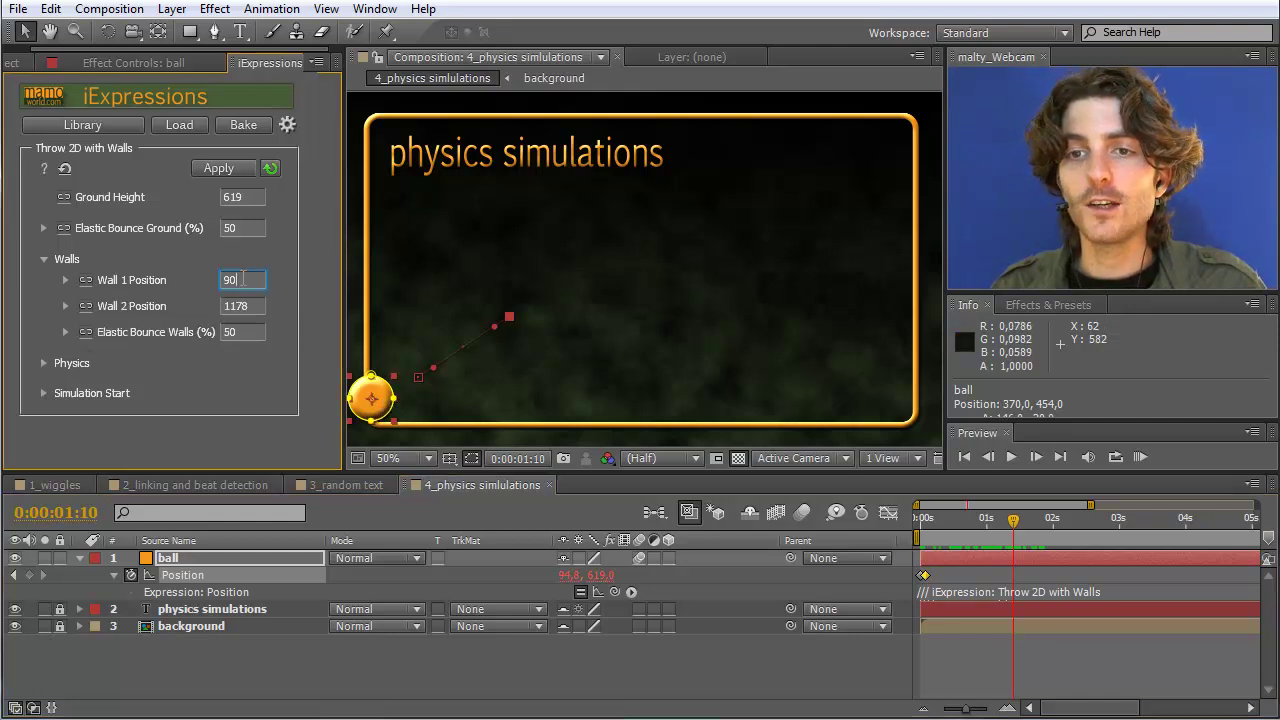
pyautogui.write('+4')
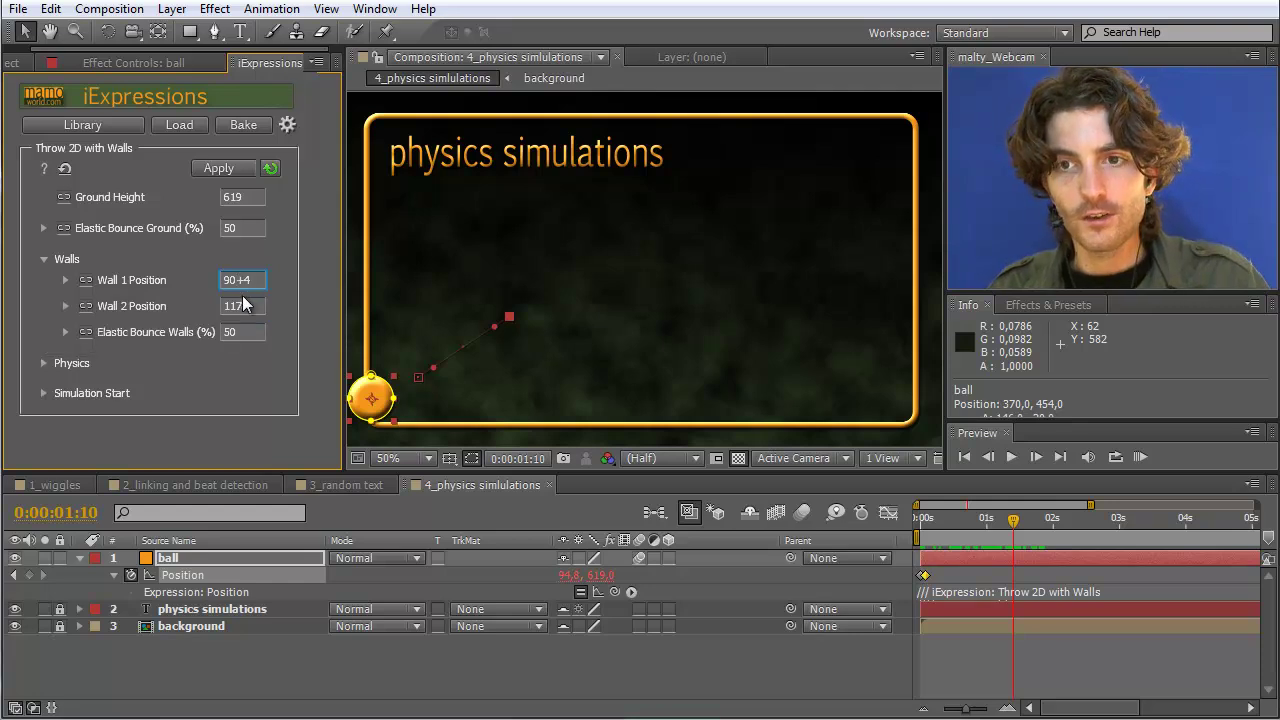
pyautogui.write('5')
pyautogui.press('Tab')
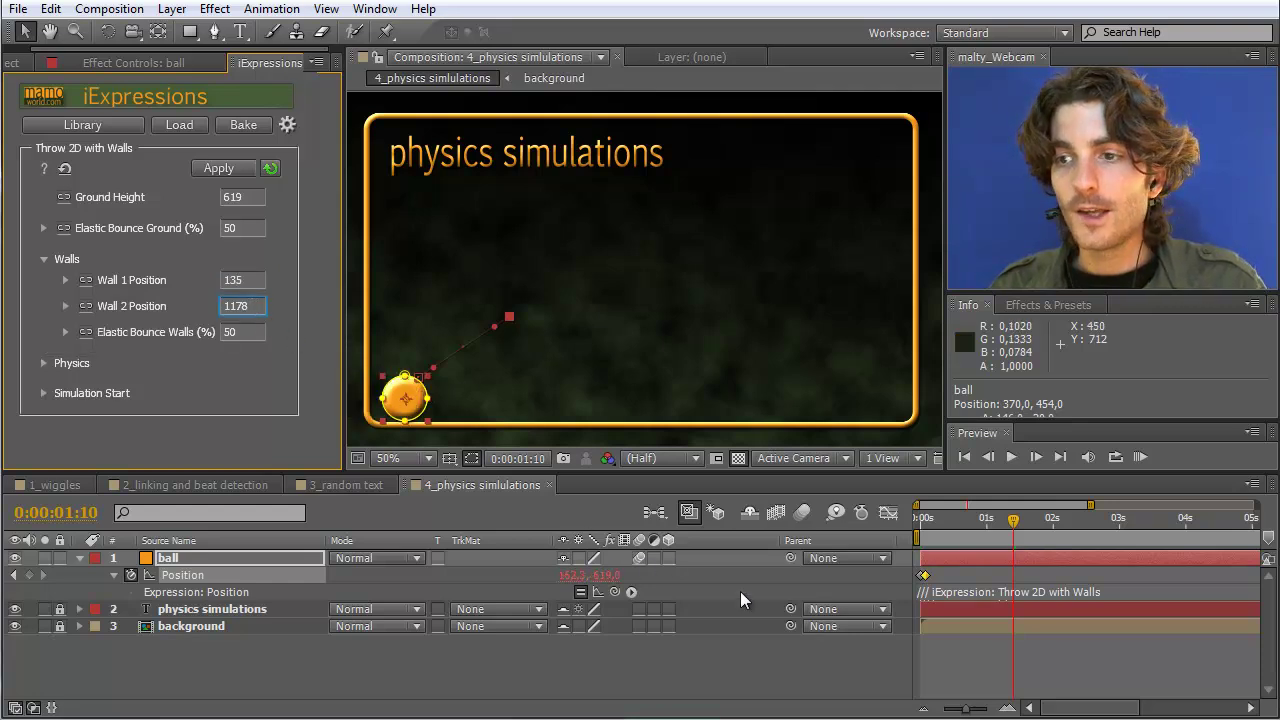
pyautogui.moveTo(1008, 528); pyautogui.dragTo(949, 520)
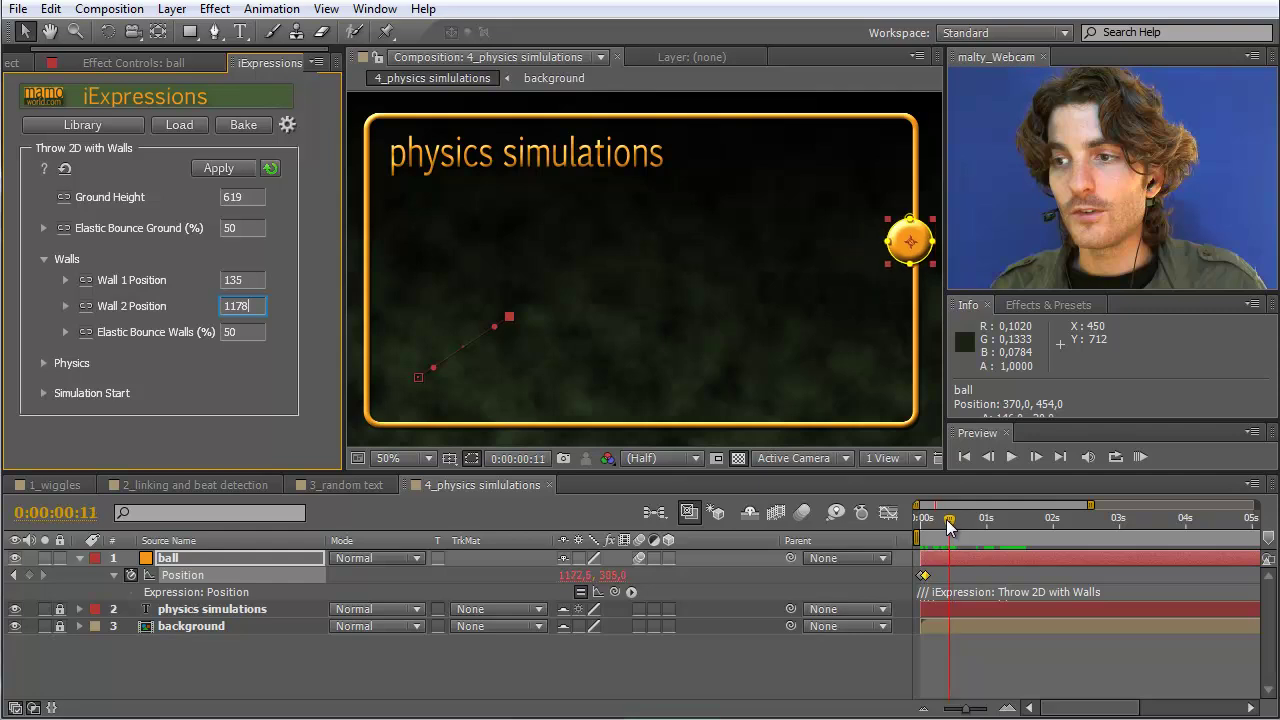
pyautogui.click(924, 250)
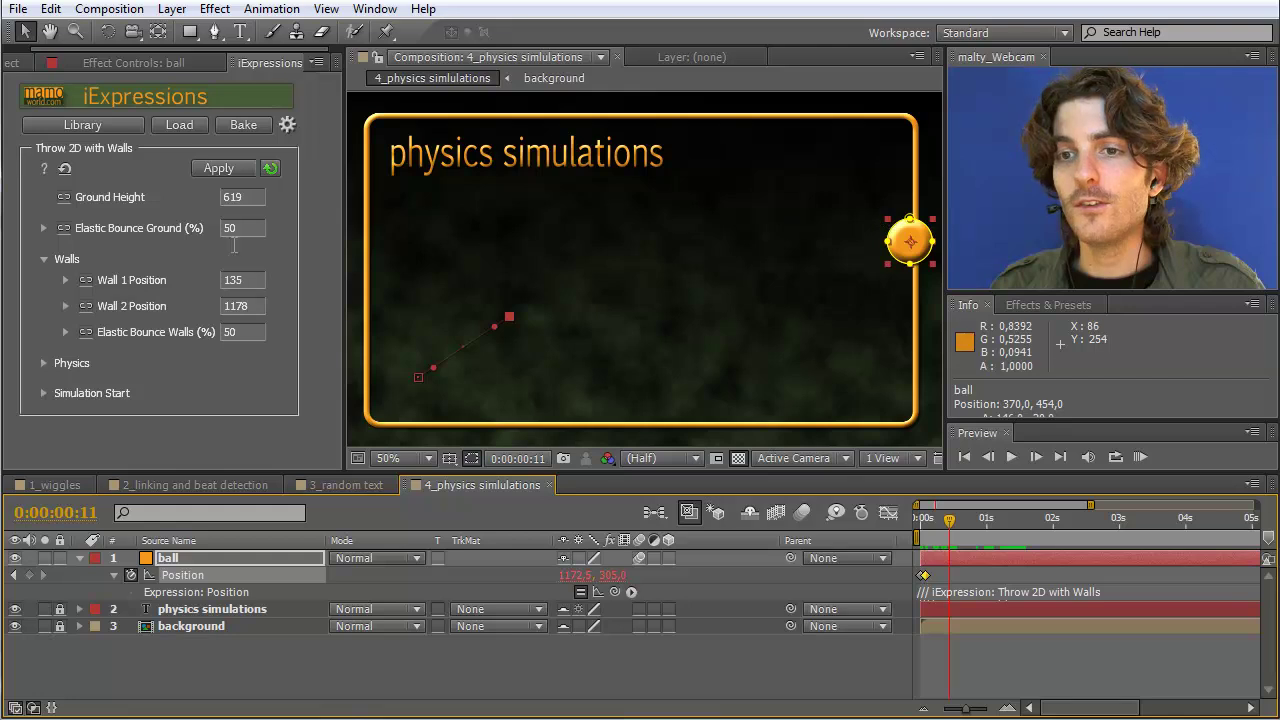
pyautogui.click(259, 307)
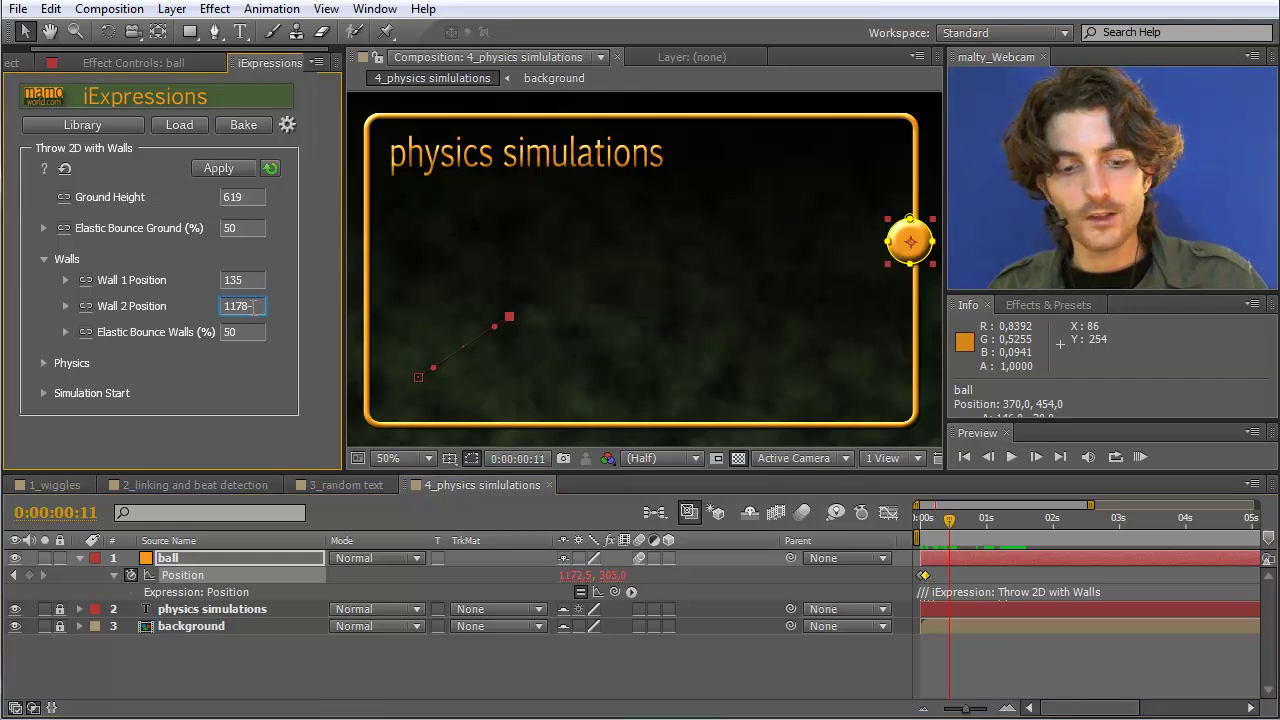
pyautogui.write('-45')
pyautogui.click(253, 281)
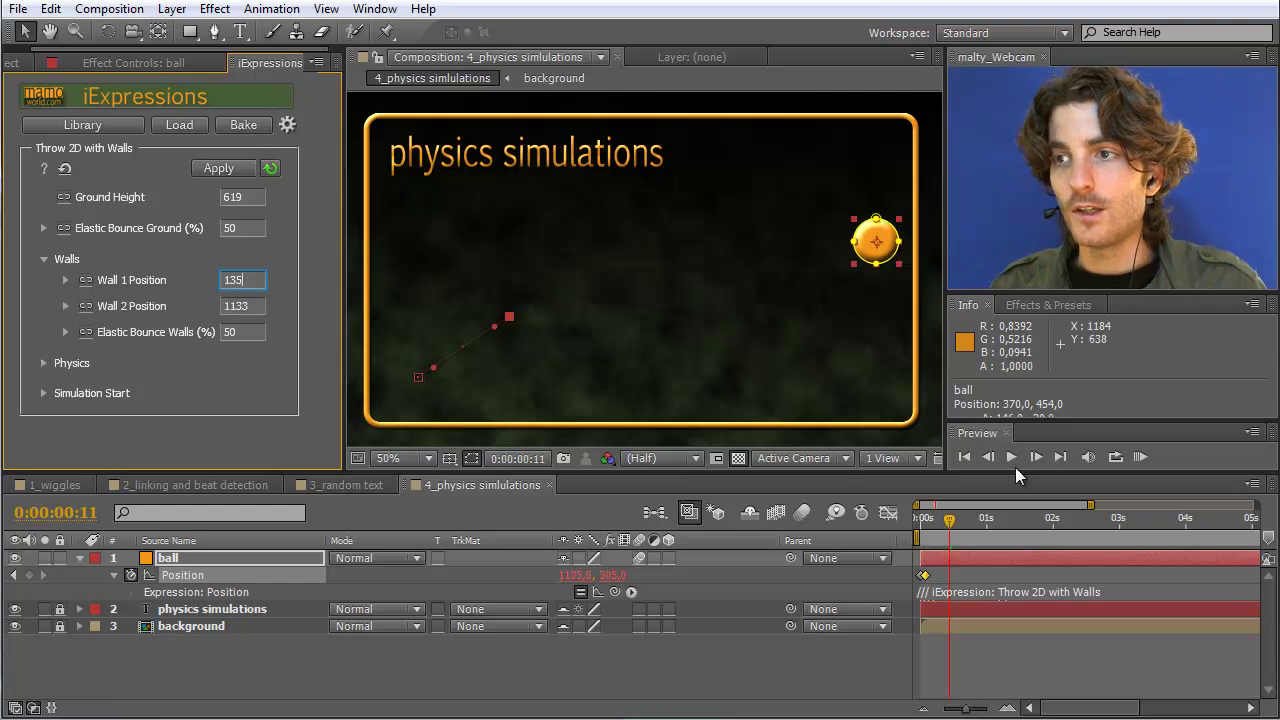
pyautogui.moveTo(955, 518); pyautogui.dragTo(973, 520)
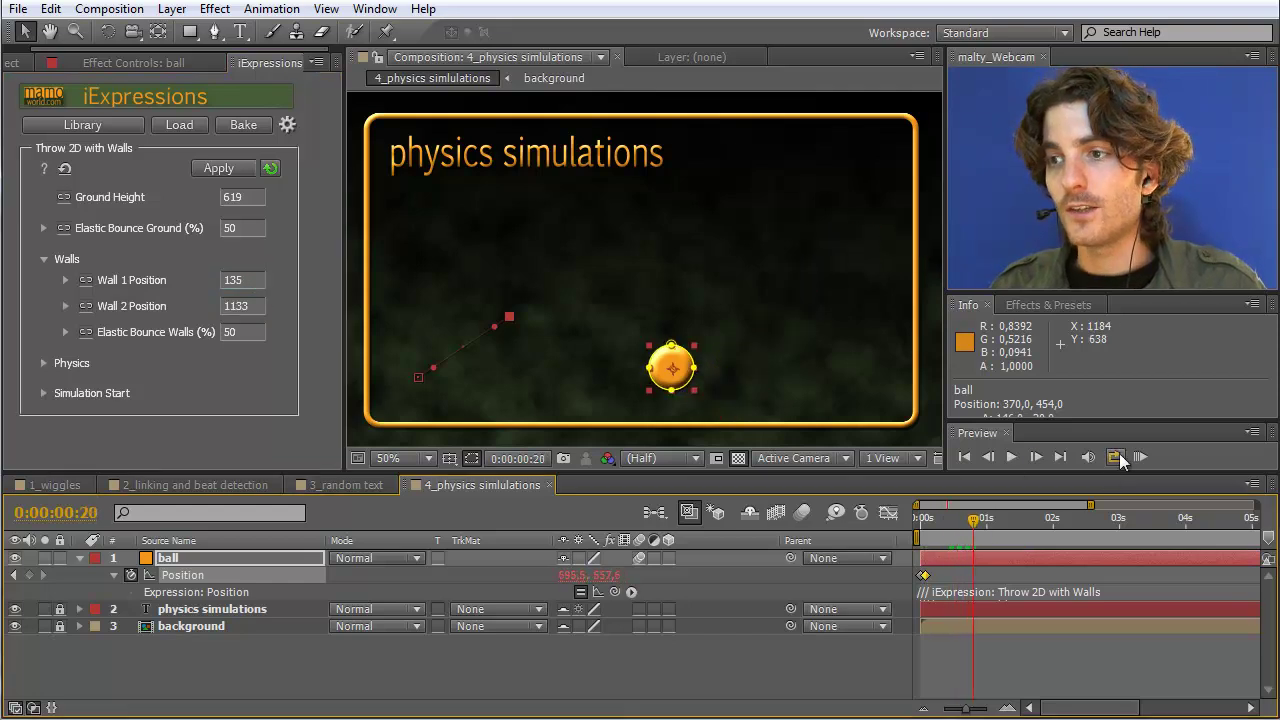
pyautogui.click(1139, 457)
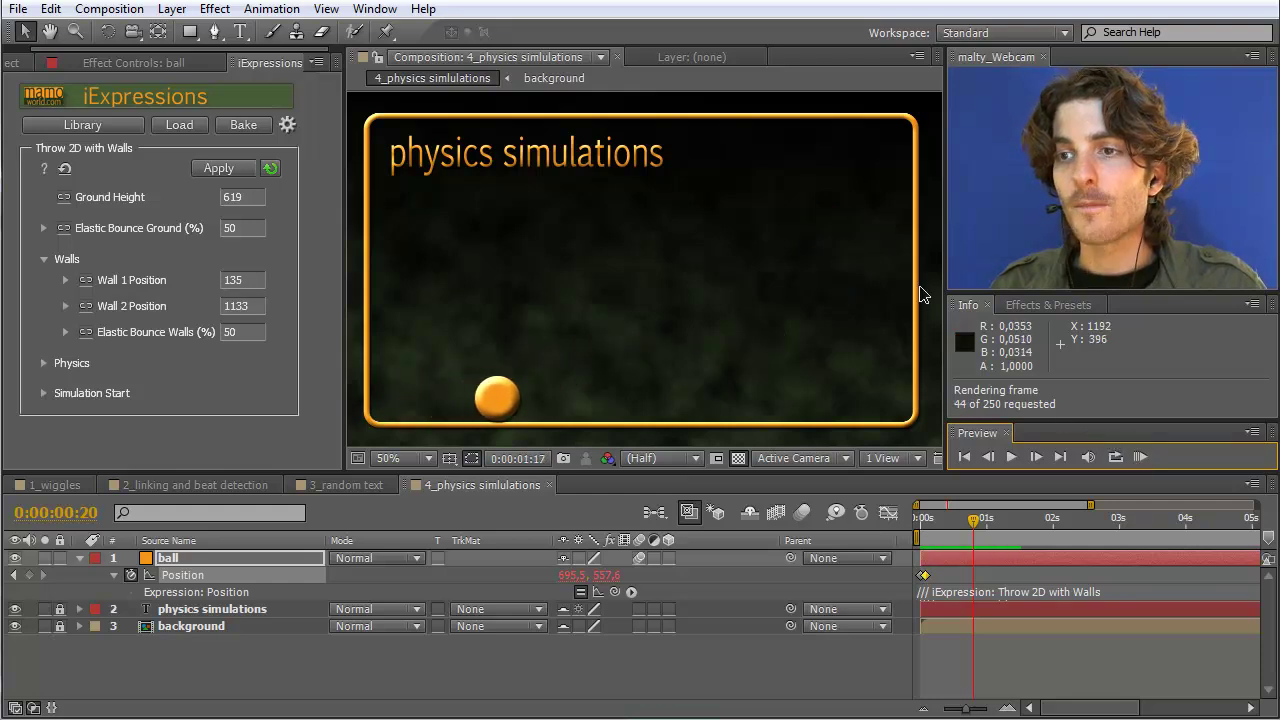
pyautogui.click(1144, 457)
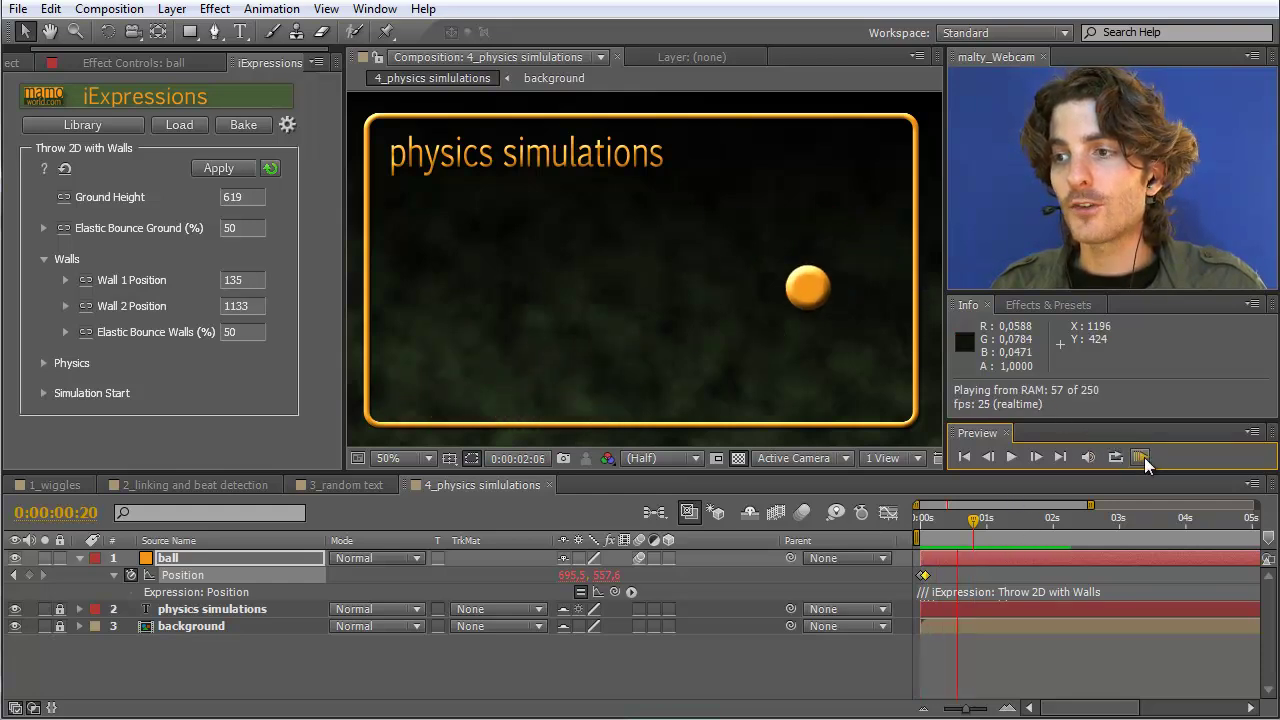
pyautogui.click(1144, 457)
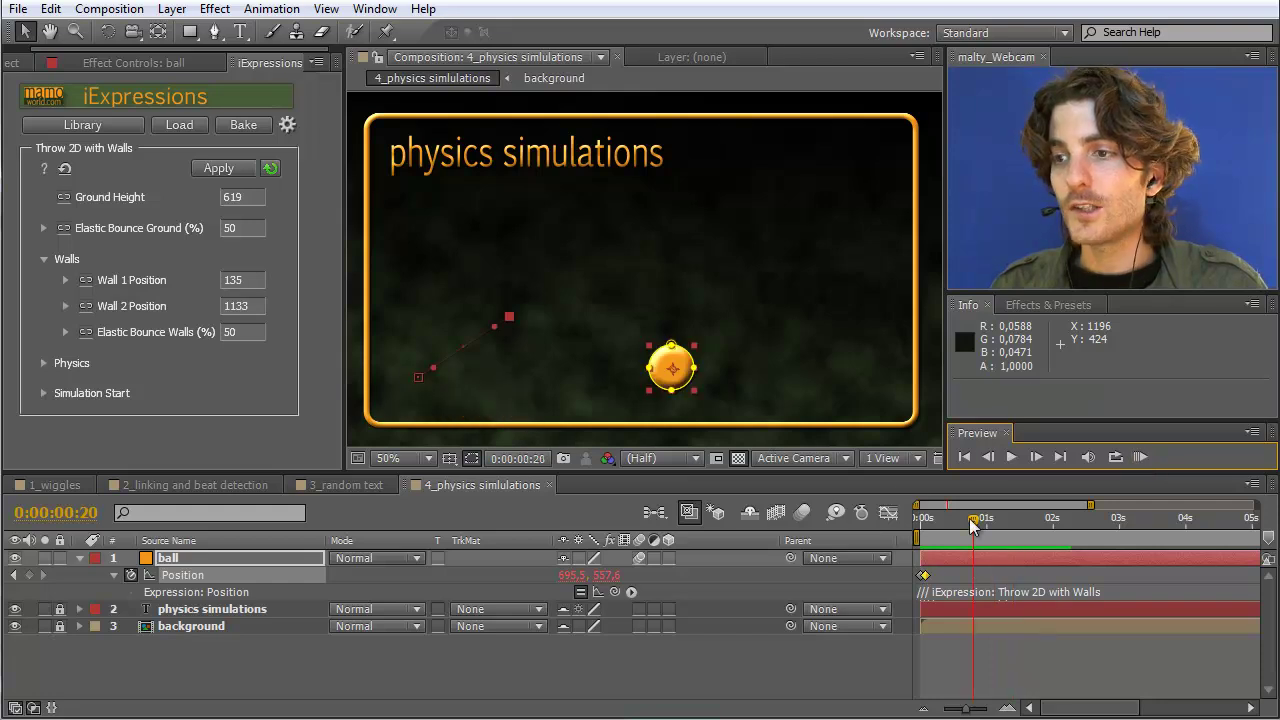
pyautogui.moveTo(974, 525); pyautogui.dragTo(940, 519)
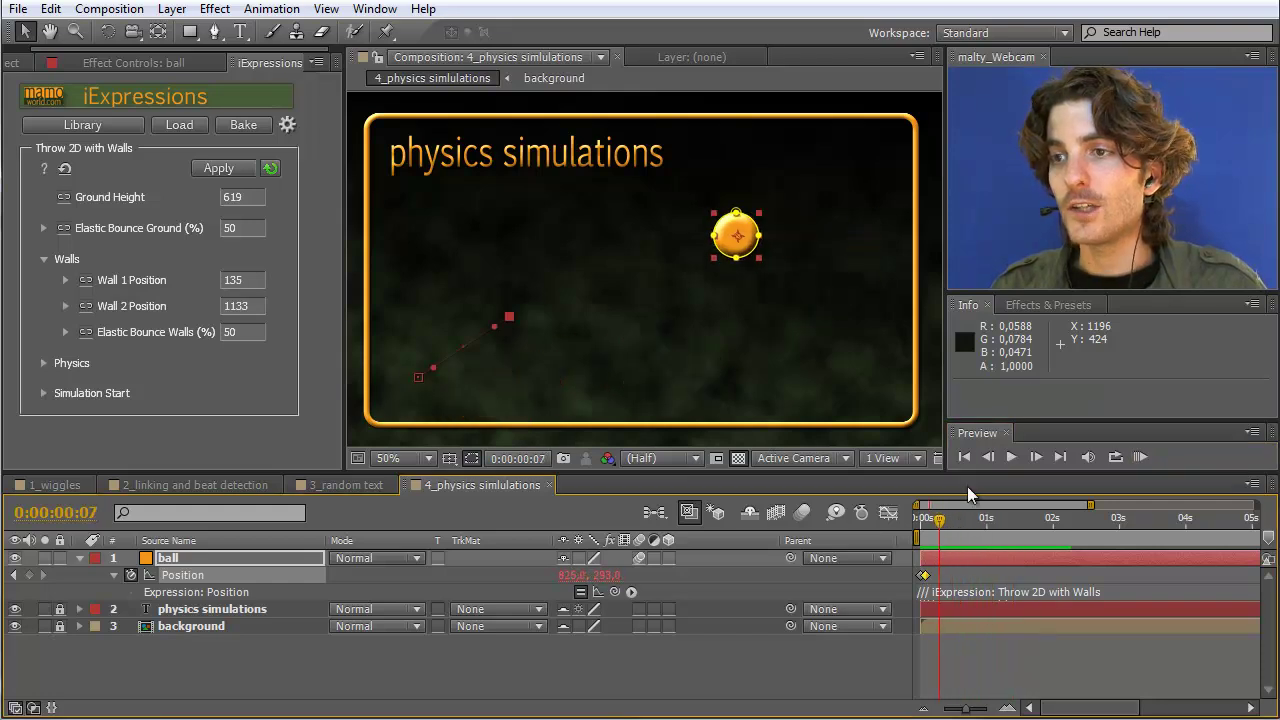
pyautogui.click(1139, 457)
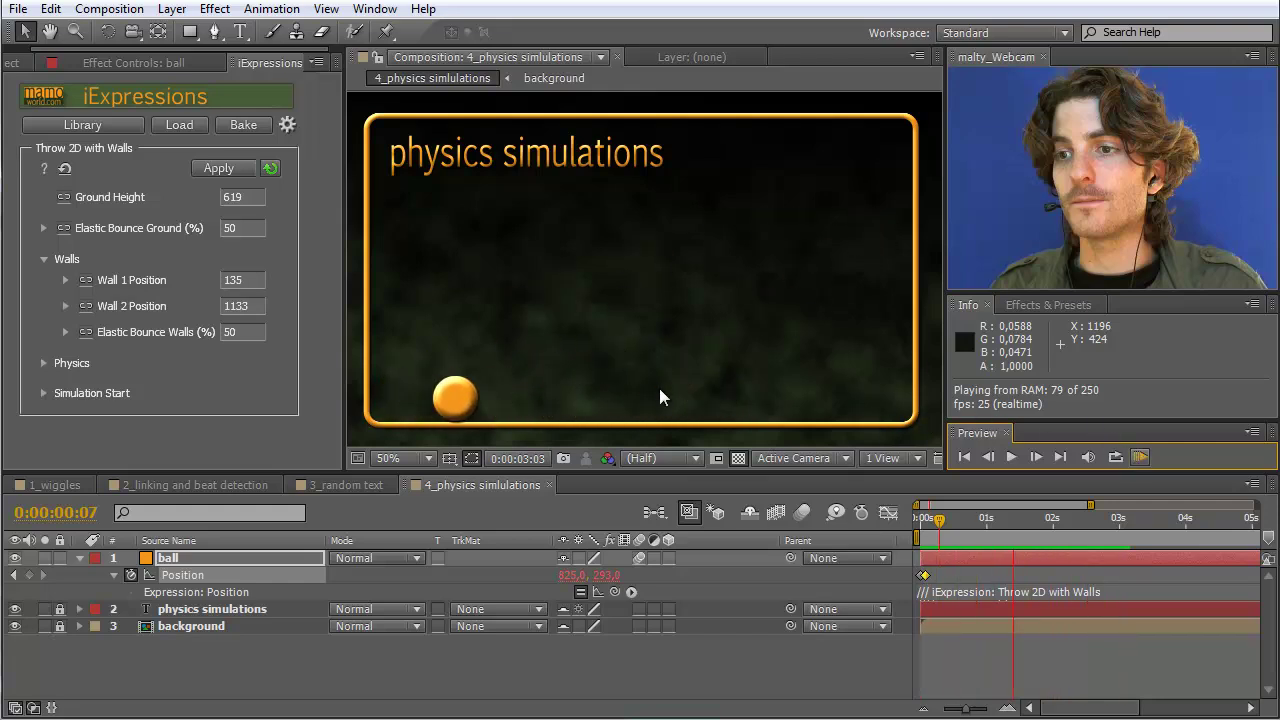
pyautogui.click(1137, 456)
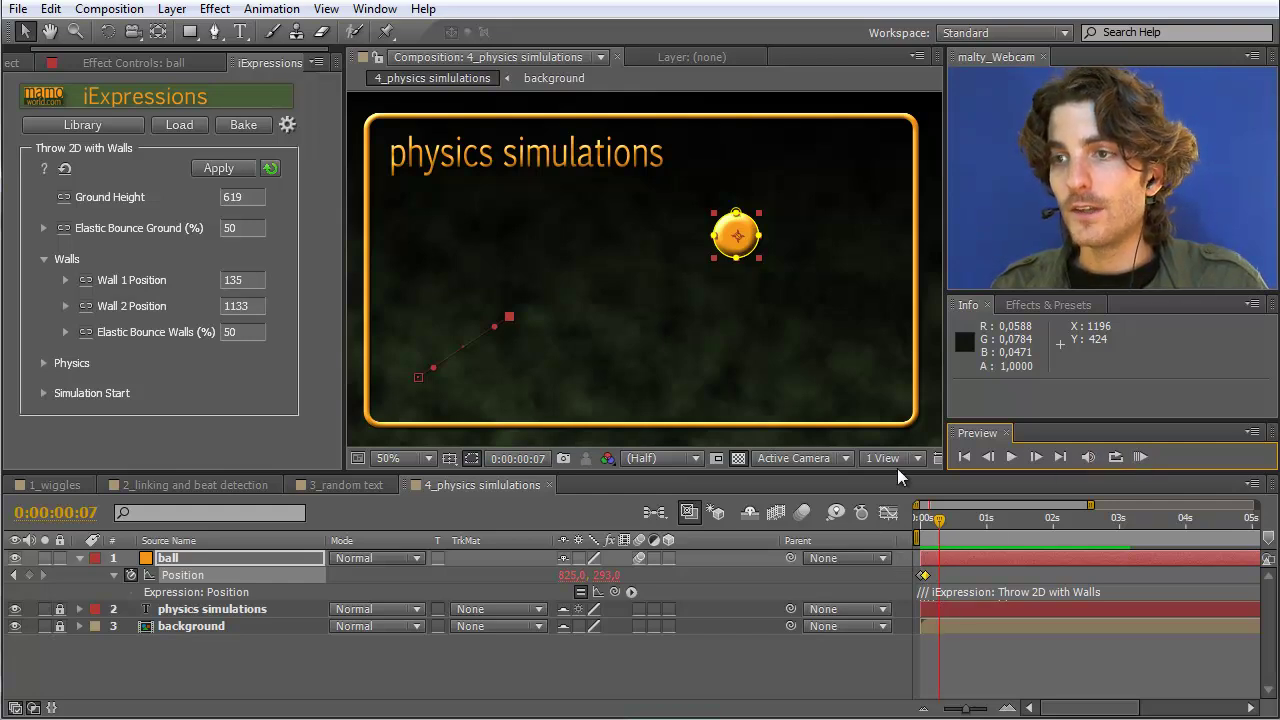
pyautogui.moveTo(939, 517); pyautogui.dragTo(947, 519)
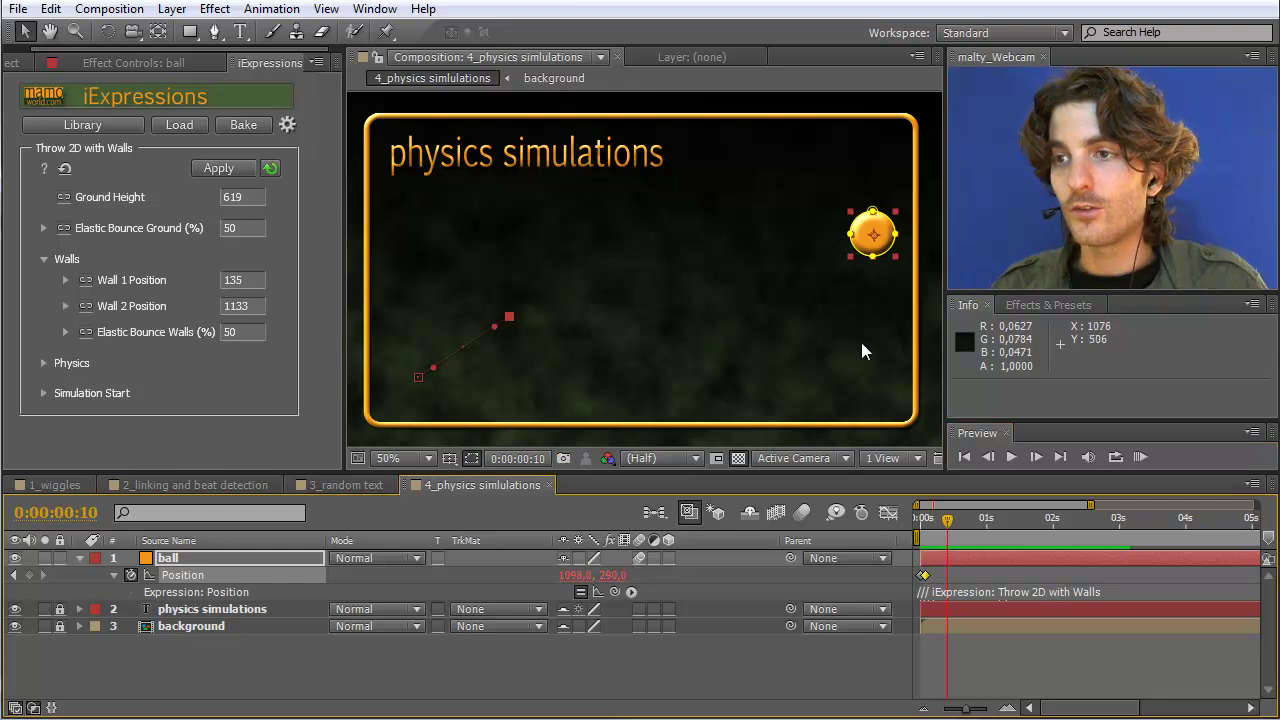
# Zoom the viewer to 100%, pan to the ball beside the right wall, and scrub nearby frames.
pyautogui.scroll(2, 875, 328)
pyautogui.press('space')
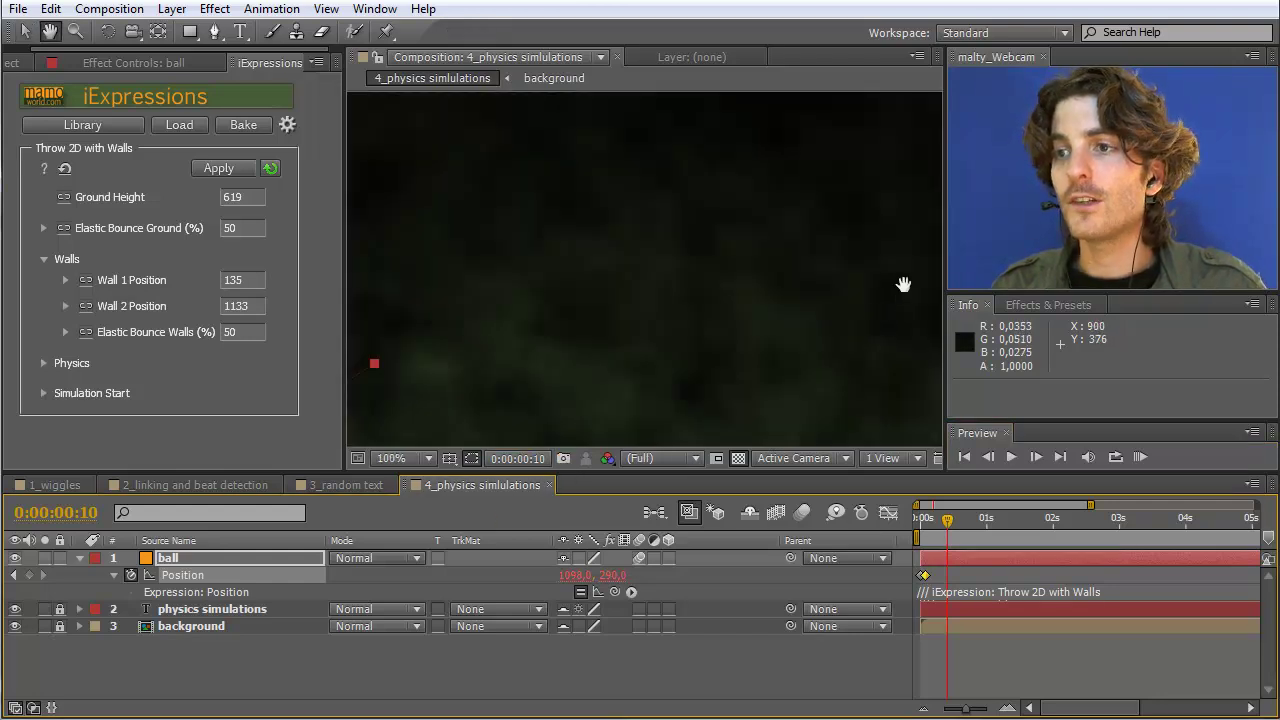
pyautogui.moveTo(903, 283); pyautogui.dragTo(541, 322)
pyautogui.click(690, 352)
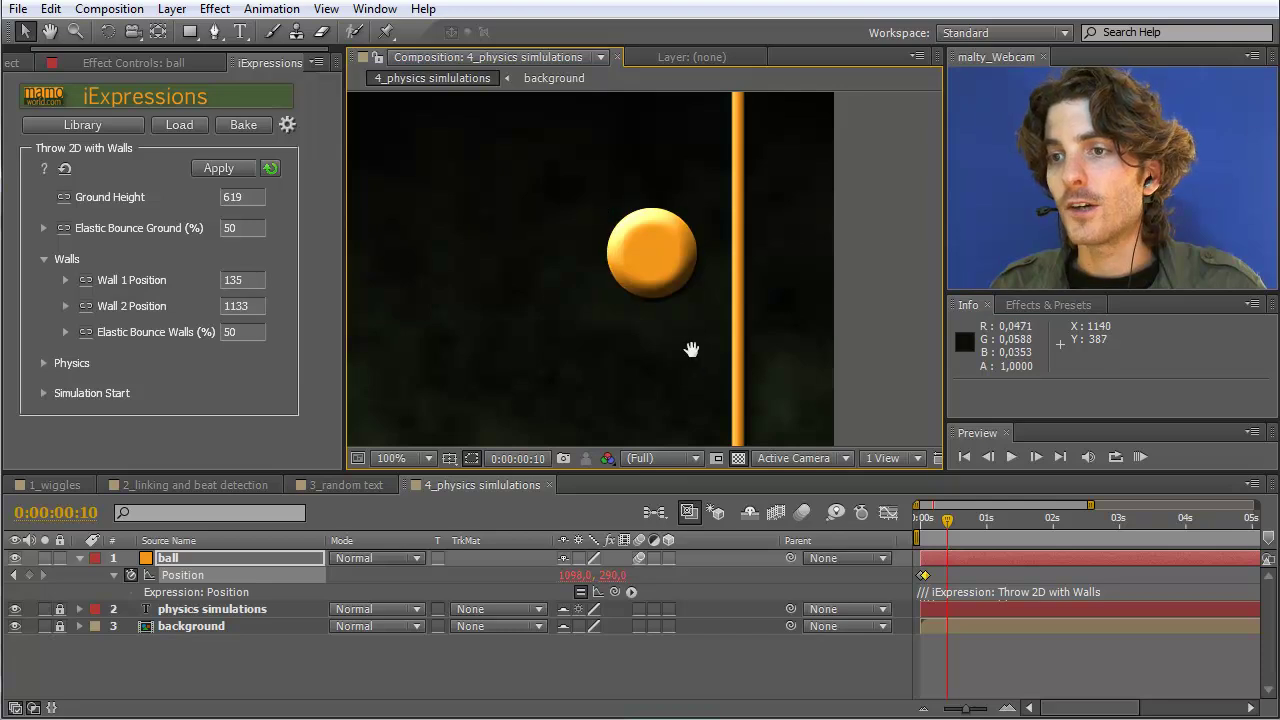
pyautogui.press('v')
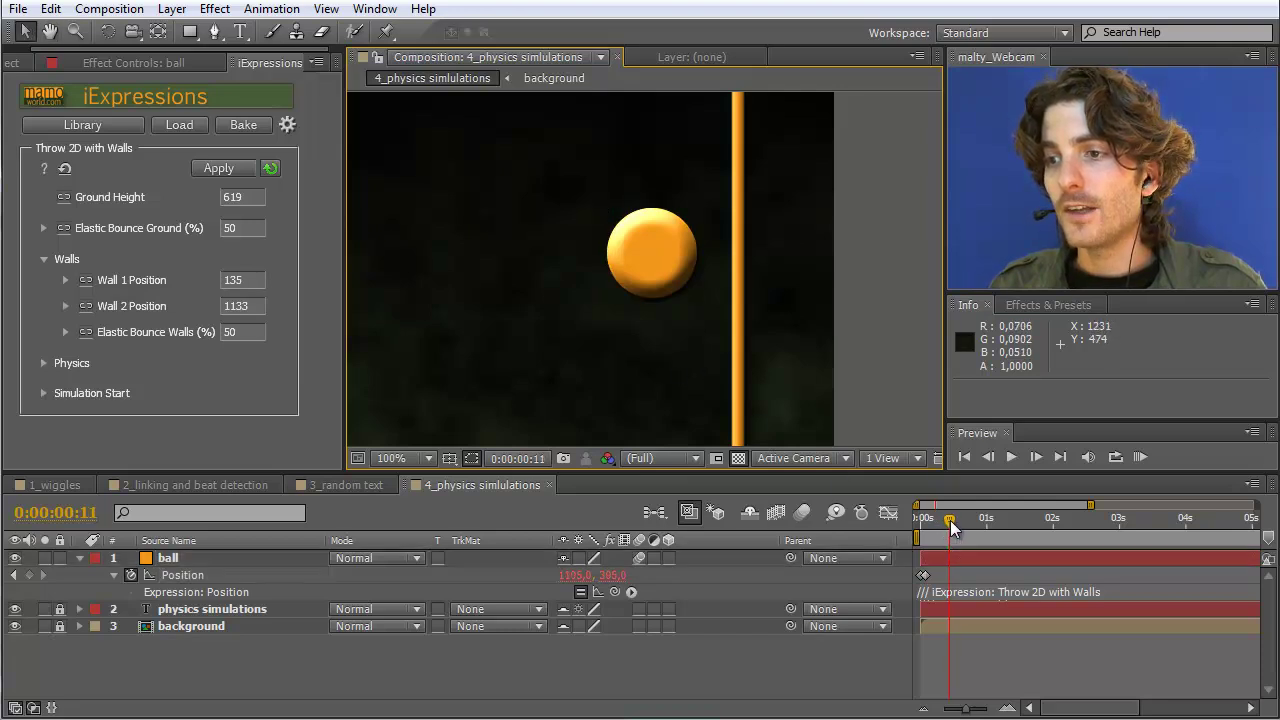
pyautogui.moveTo(950, 520); pyautogui.dragTo(950, 520)
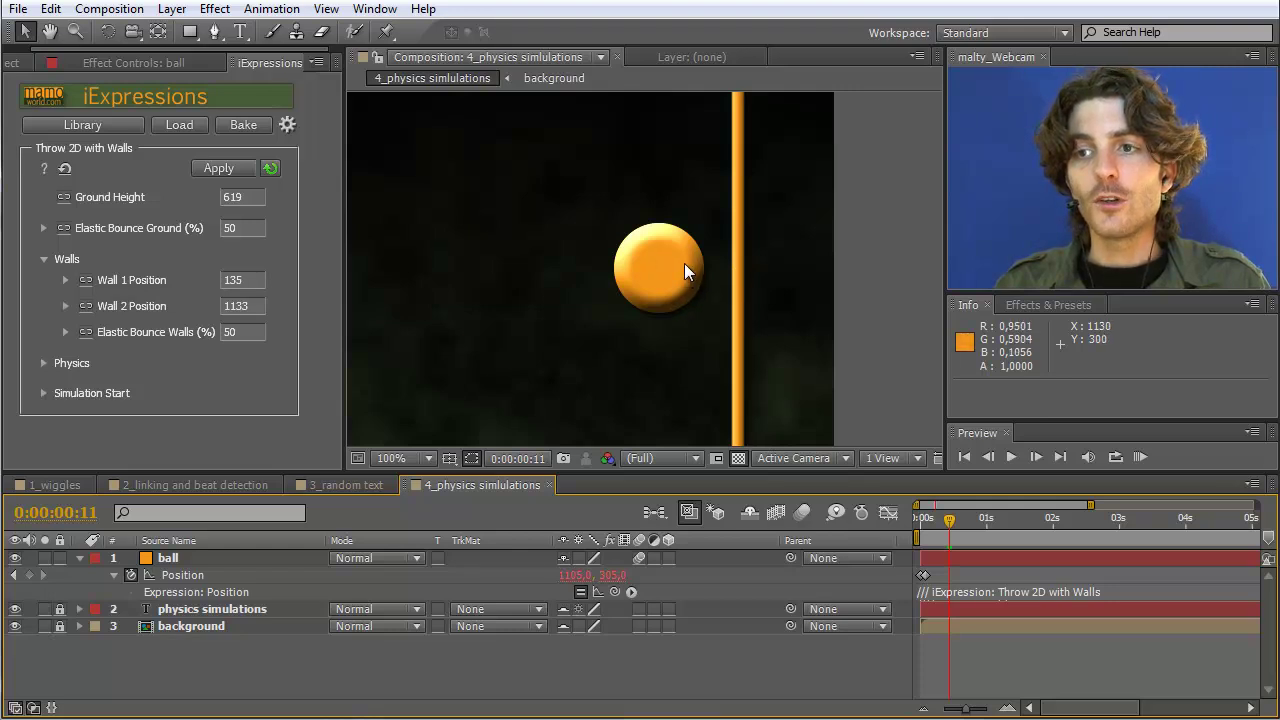
# Enable the timeline Motion Blur switch and scrub frames 9 to 11 to see the blur.
pyautogui.click(802, 513)
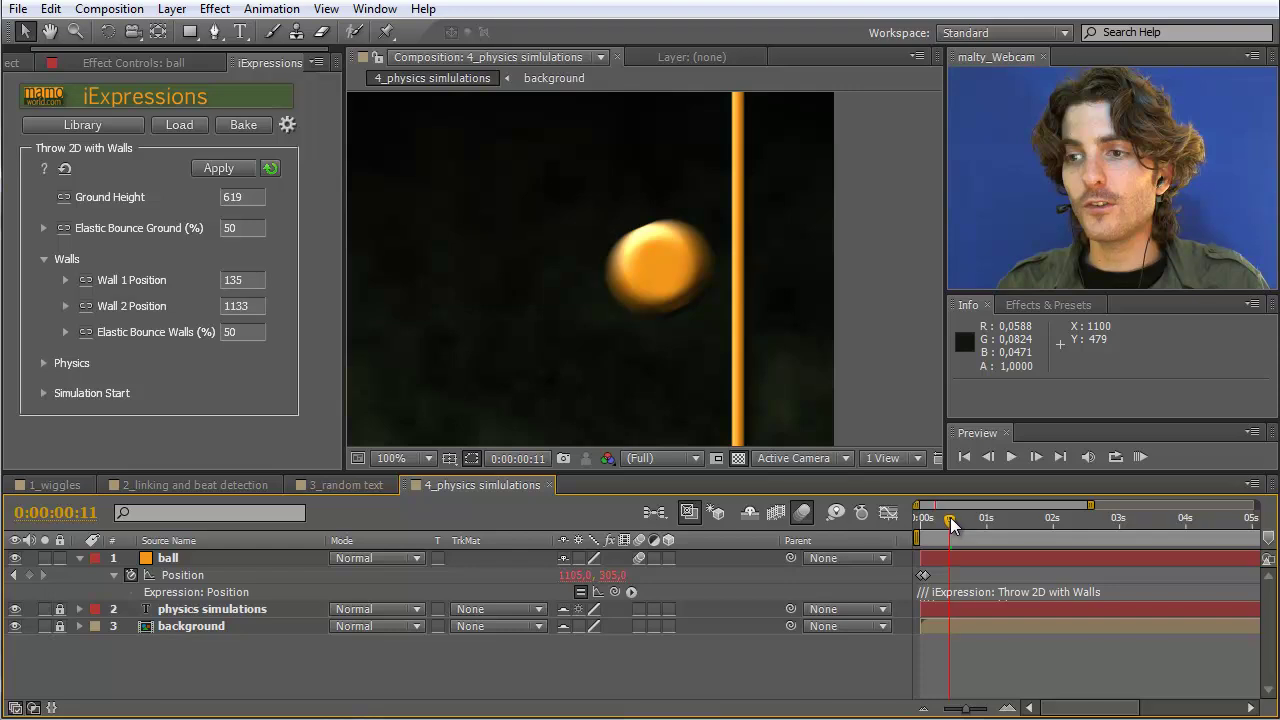
pyautogui.moveTo(950, 517); pyautogui.dragTo(950, 518)
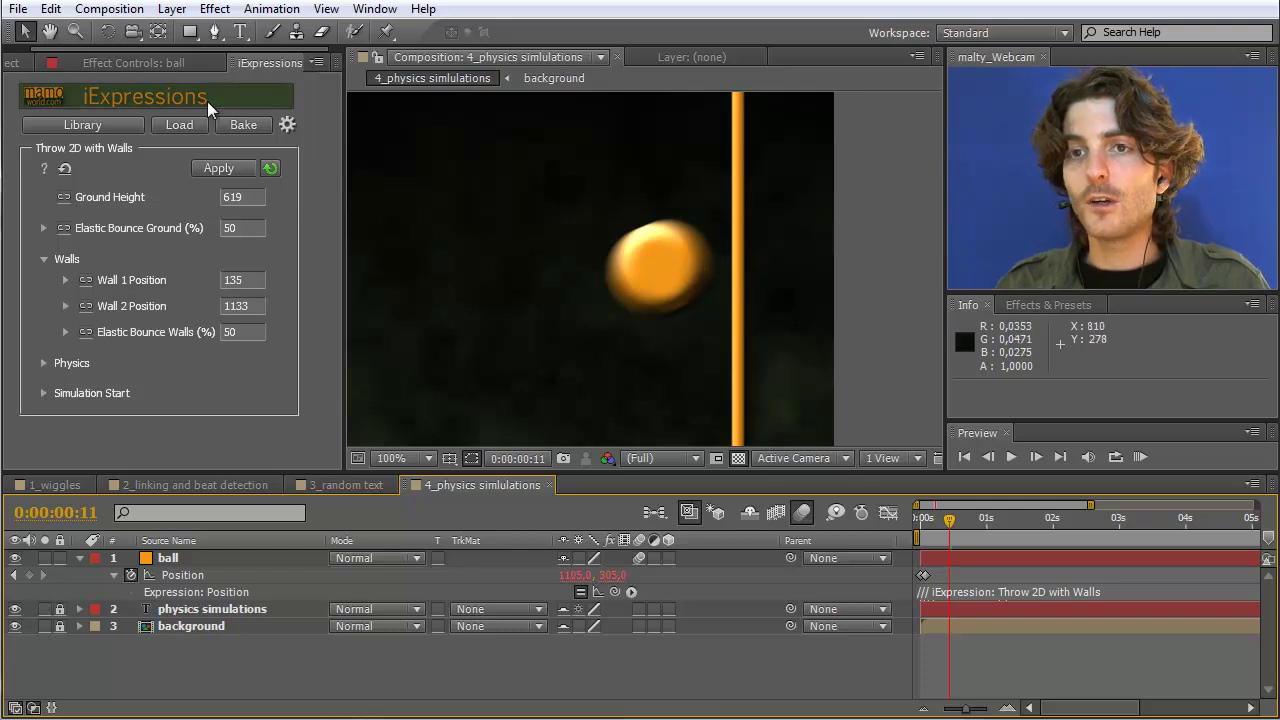
pyautogui.click(120, 11)
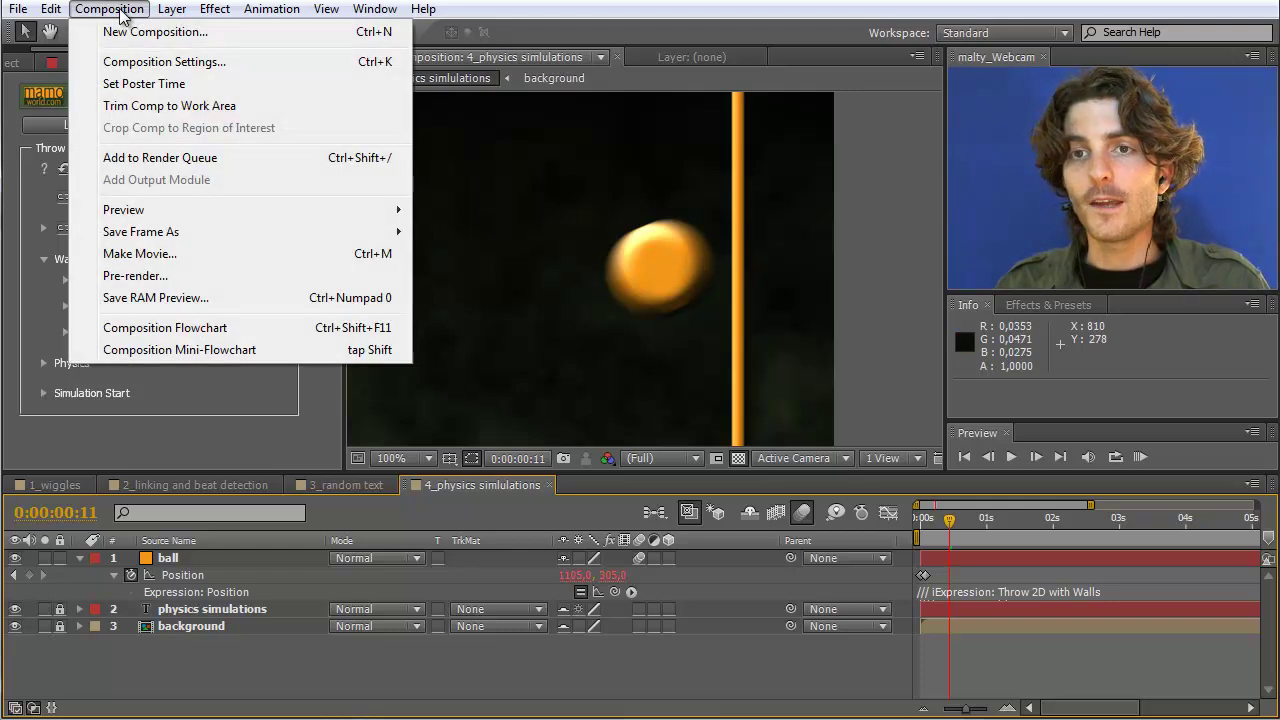
# Set the Shutter Angle to 360° on the Advanced tab of Composition Settings.
pyautogui.click(162, 61)
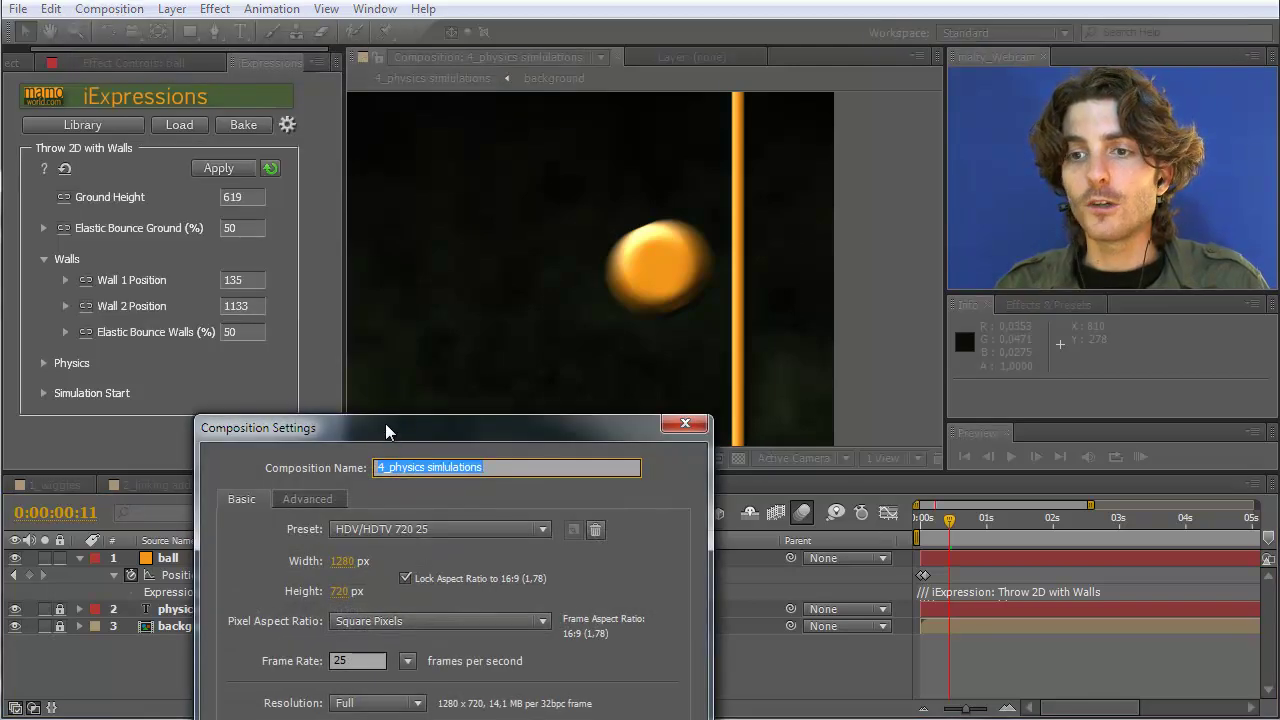
pyautogui.click(310, 498)
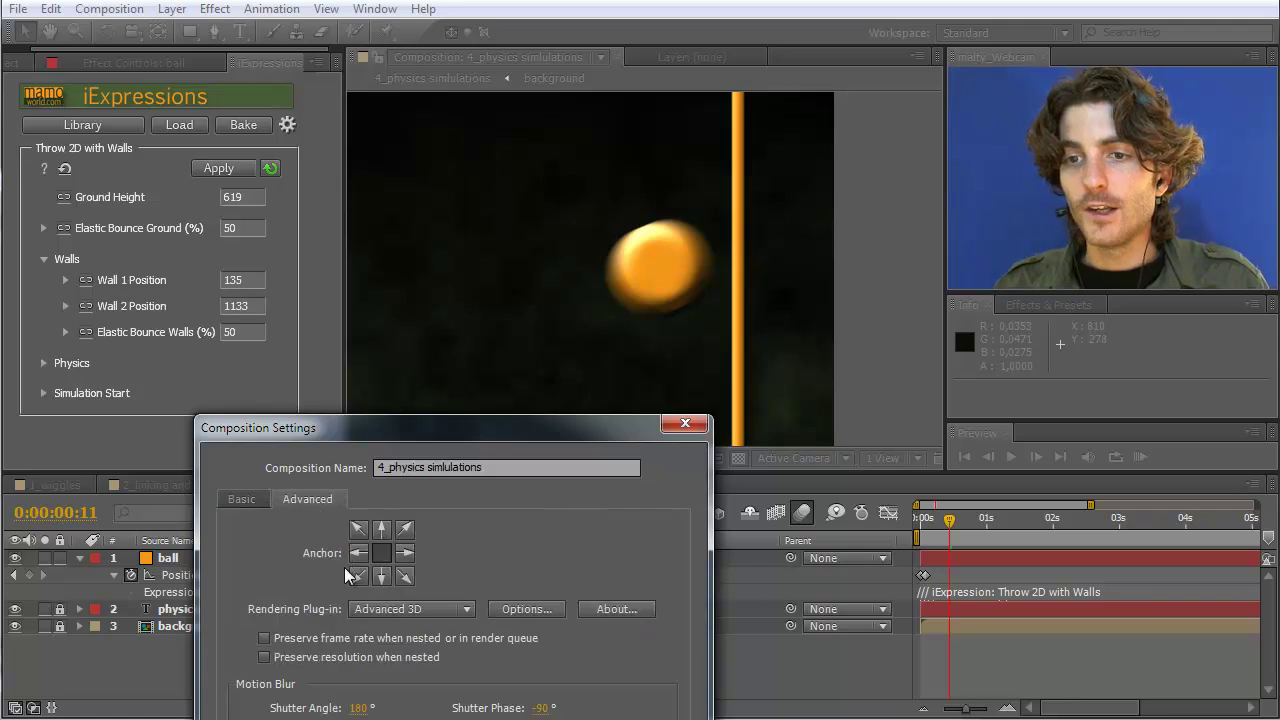
pyautogui.click(357, 708)
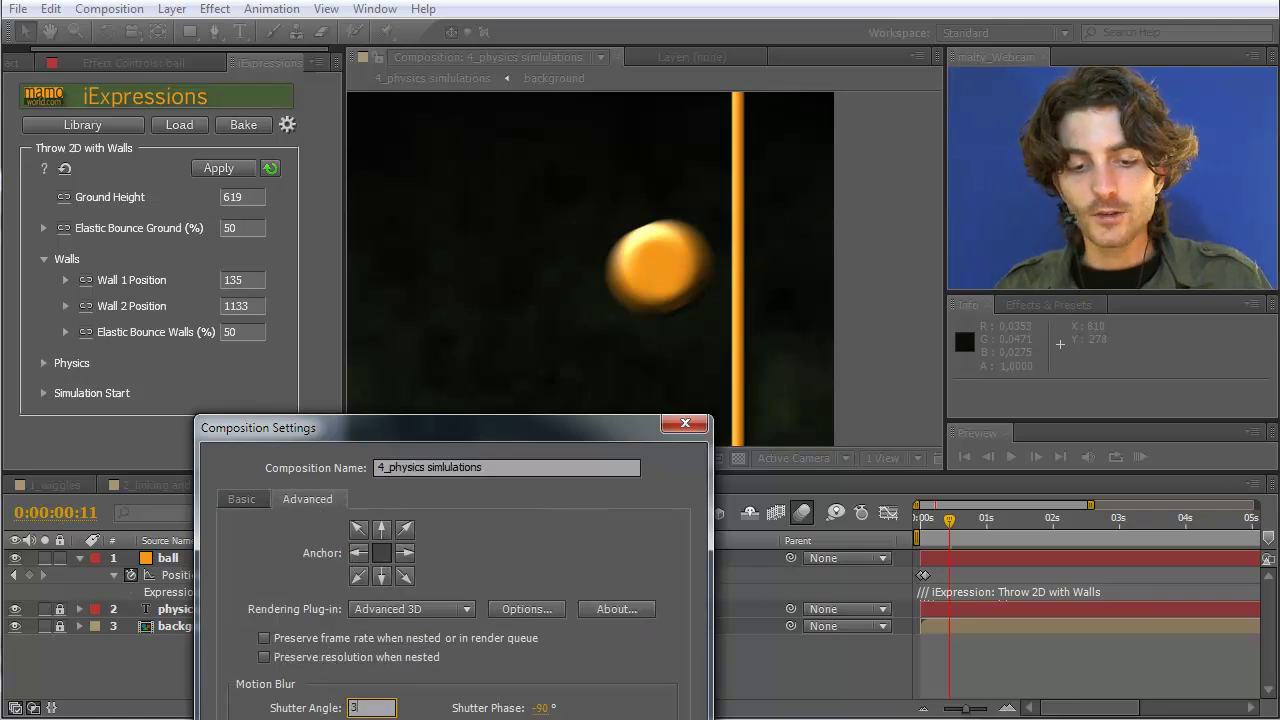
pyautogui.press('Return')
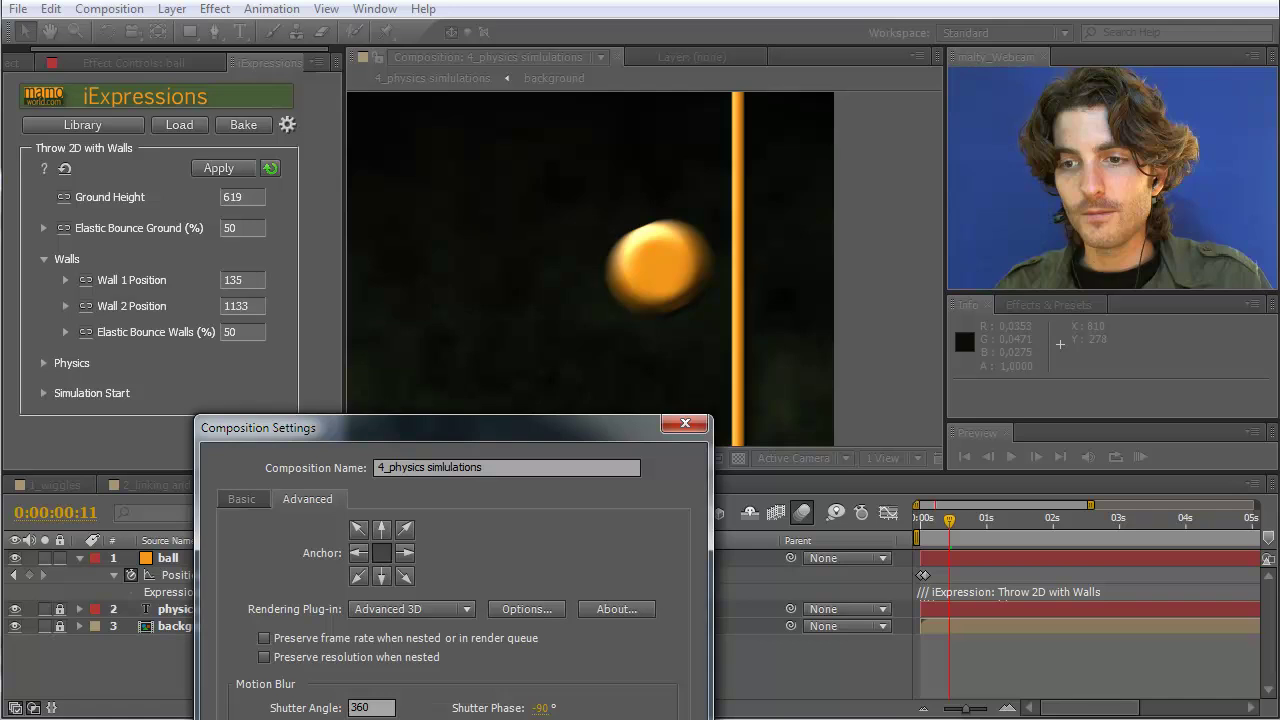
pyautogui.press('Return')
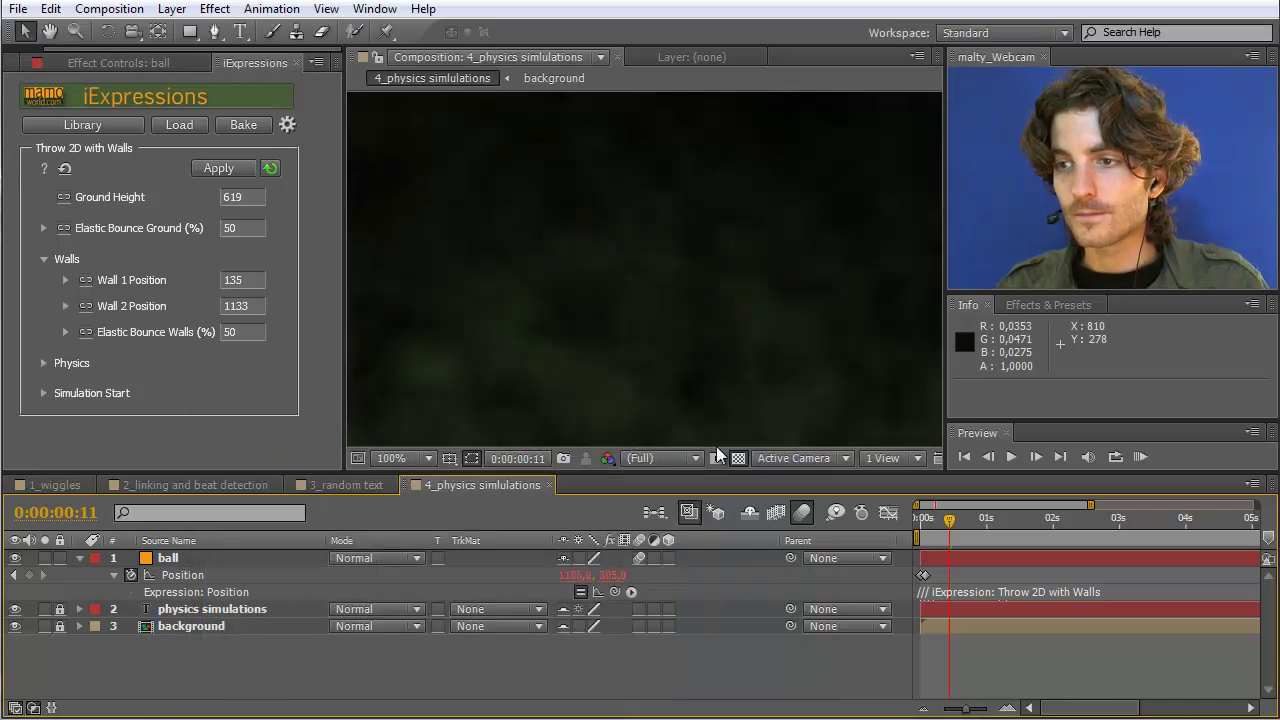
# Fit the composition, zoom to 200% and pan to centre the ball near the right wall.
pyautogui.click(430, 458)
pyautogui.click(440, 504)
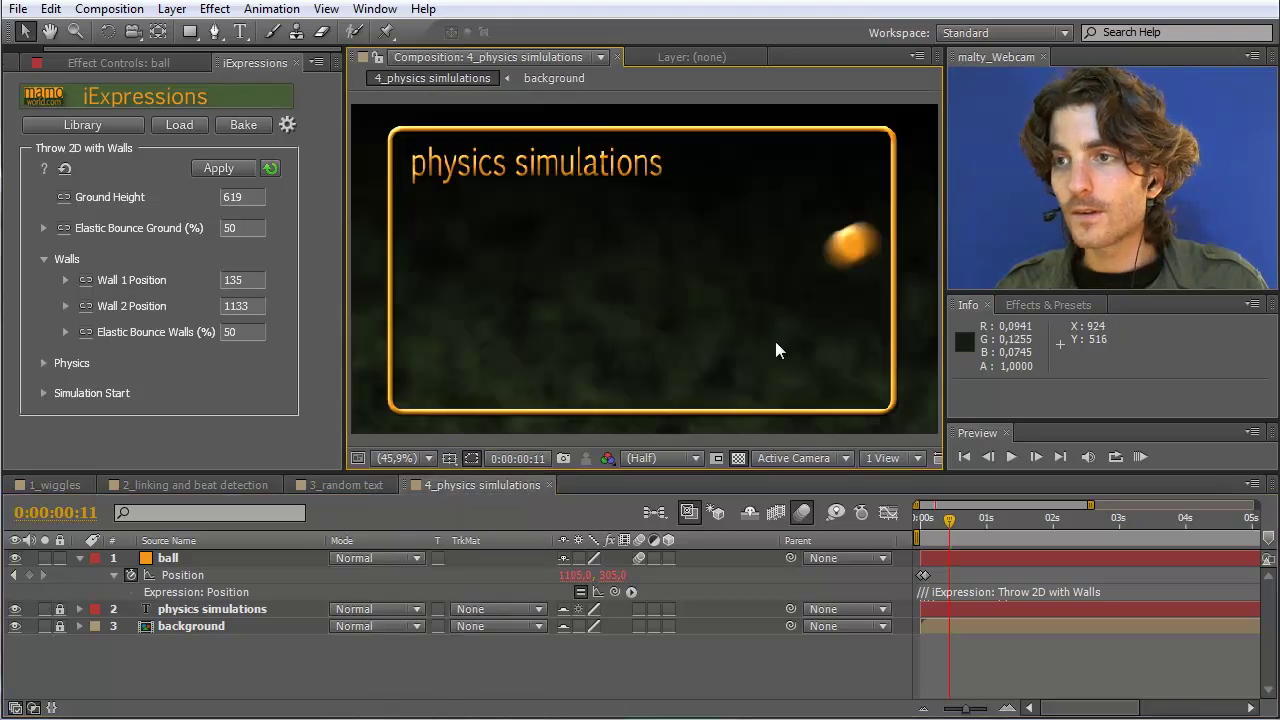
pyautogui.scroll(3, 848, 275)
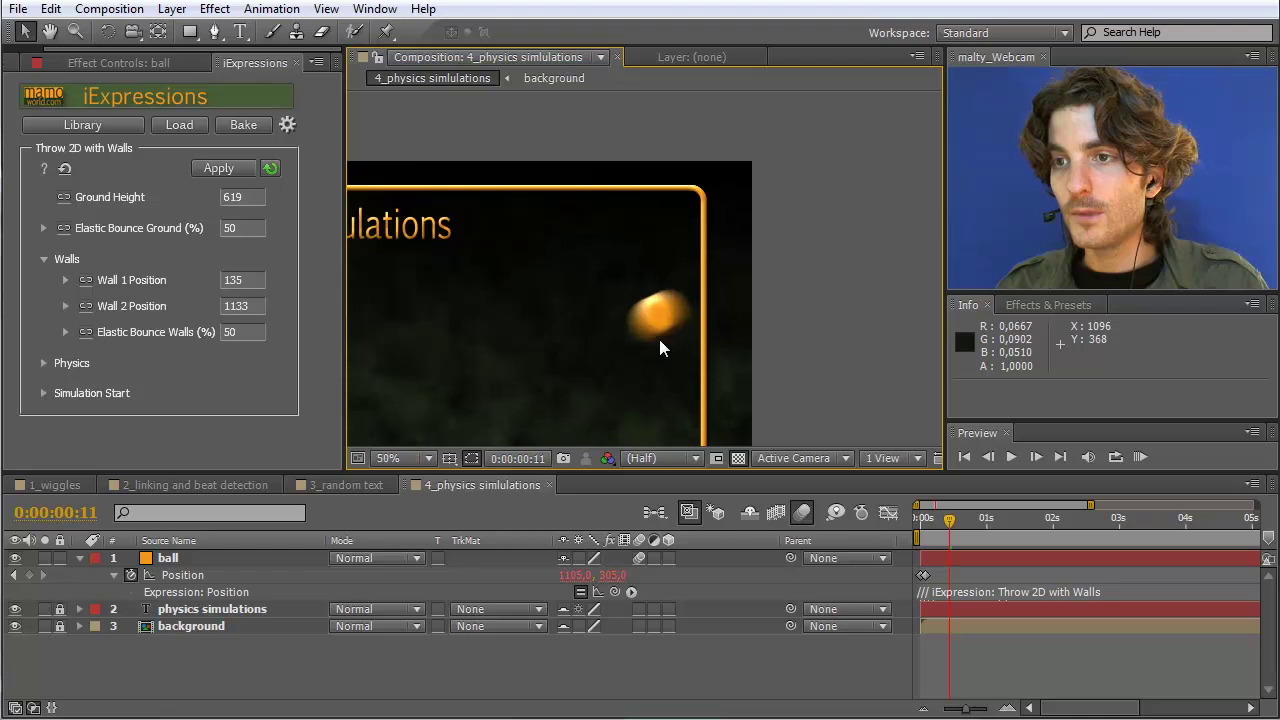
pyautogui.scroll(2, 659, 347)
pyautogui.press('h')
pyautogui.moveTo(763, 391); pyautogui.dragTo(740, 251)
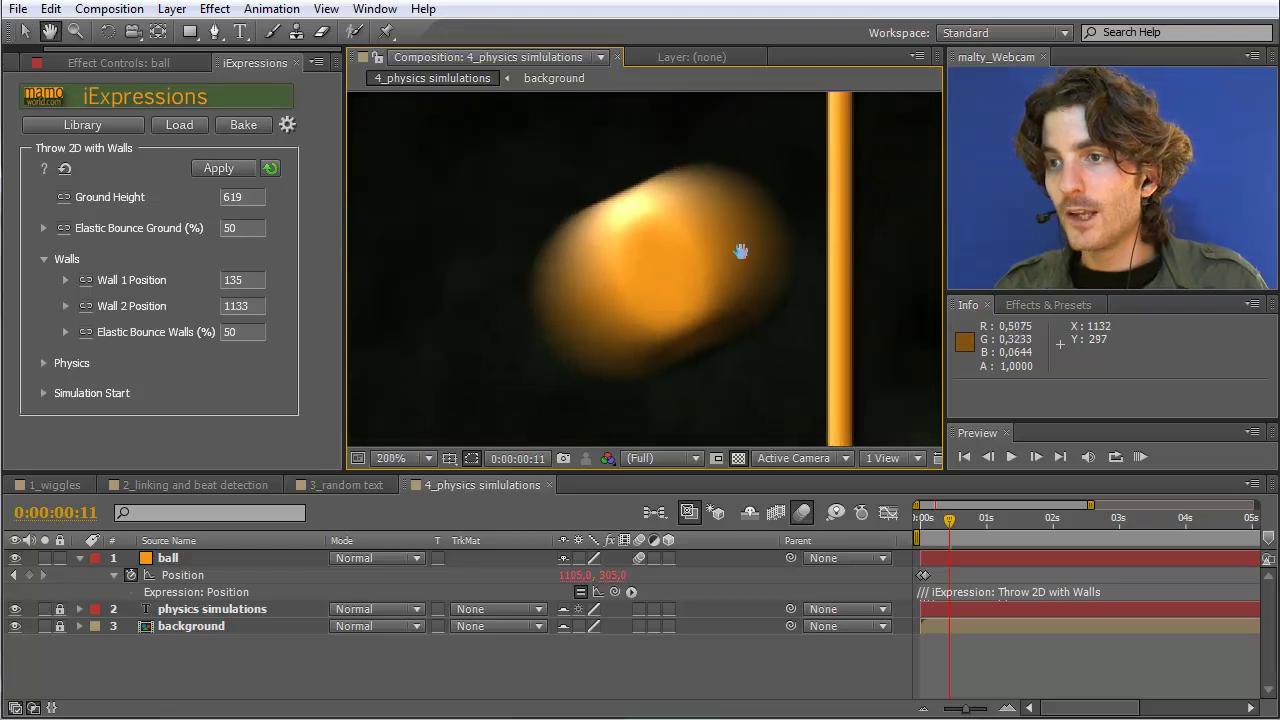
pyautogui.moveTo(953, 515); pyautogui.dragTo(942, 519)
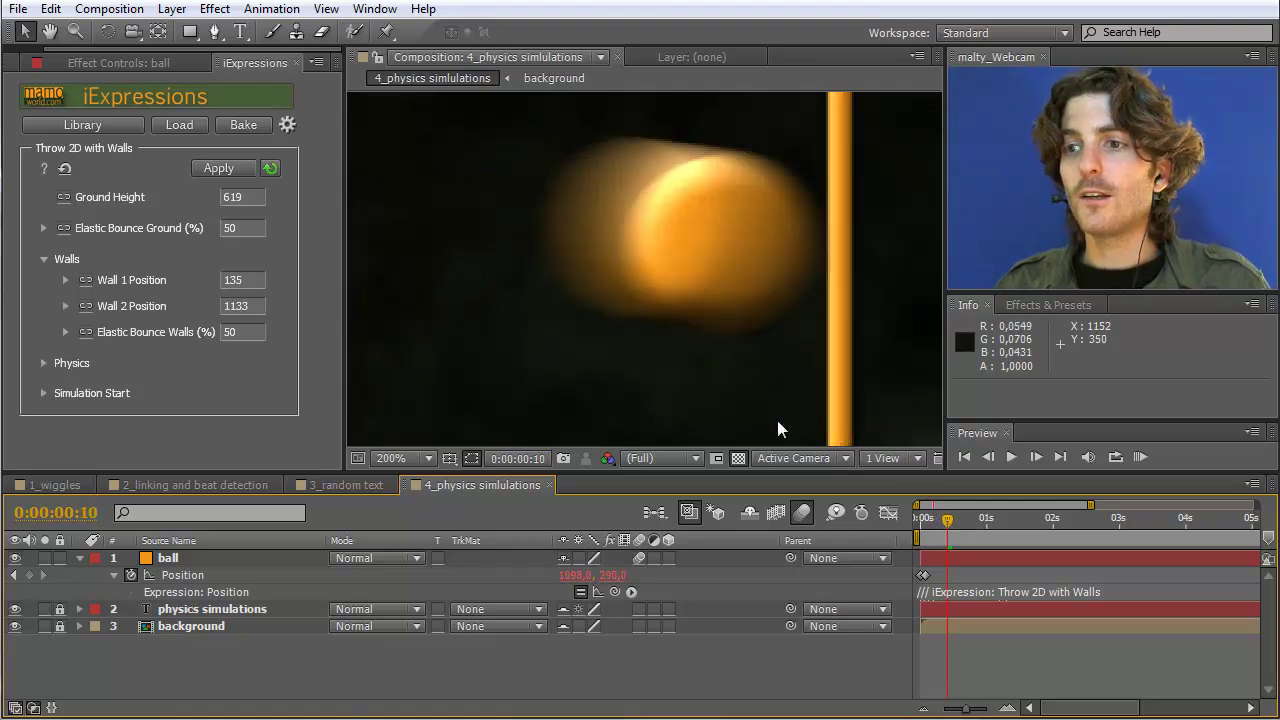
# Toggle Motion Blur off and on at frame 11 to compare, leaving it on.
pyautogui.click(801, 515)
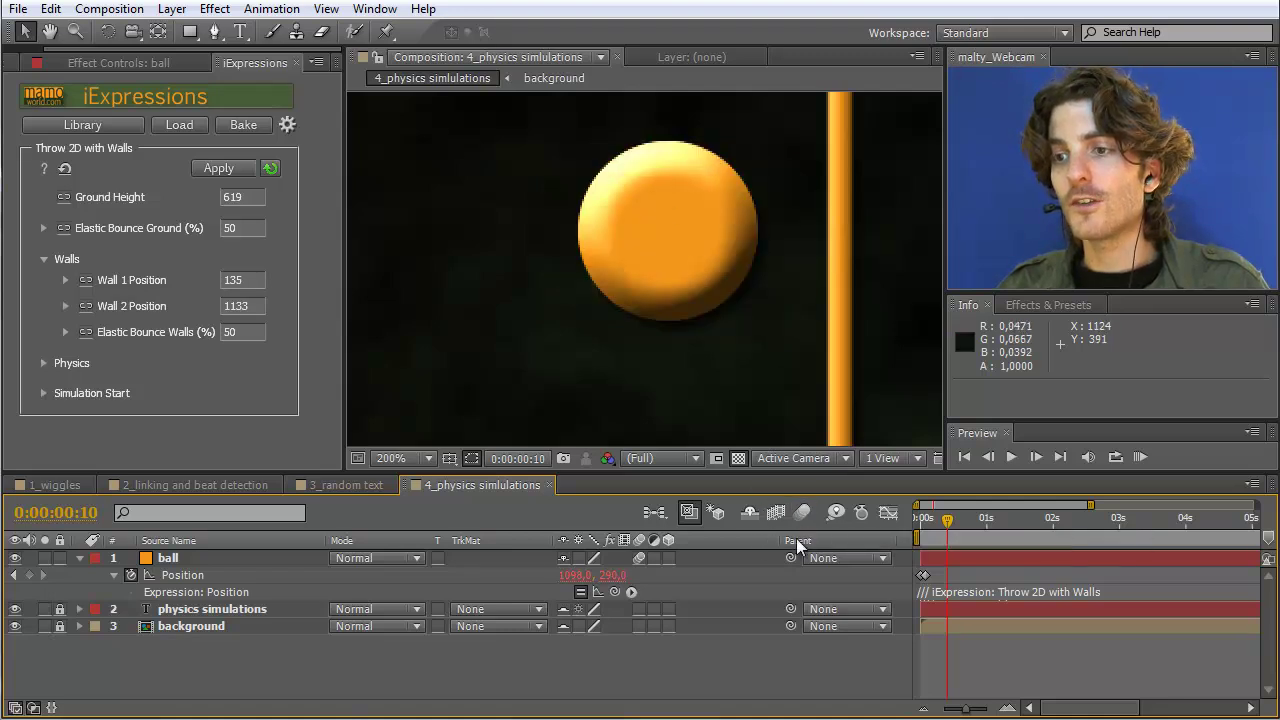
pyautogui.click(803, 515)
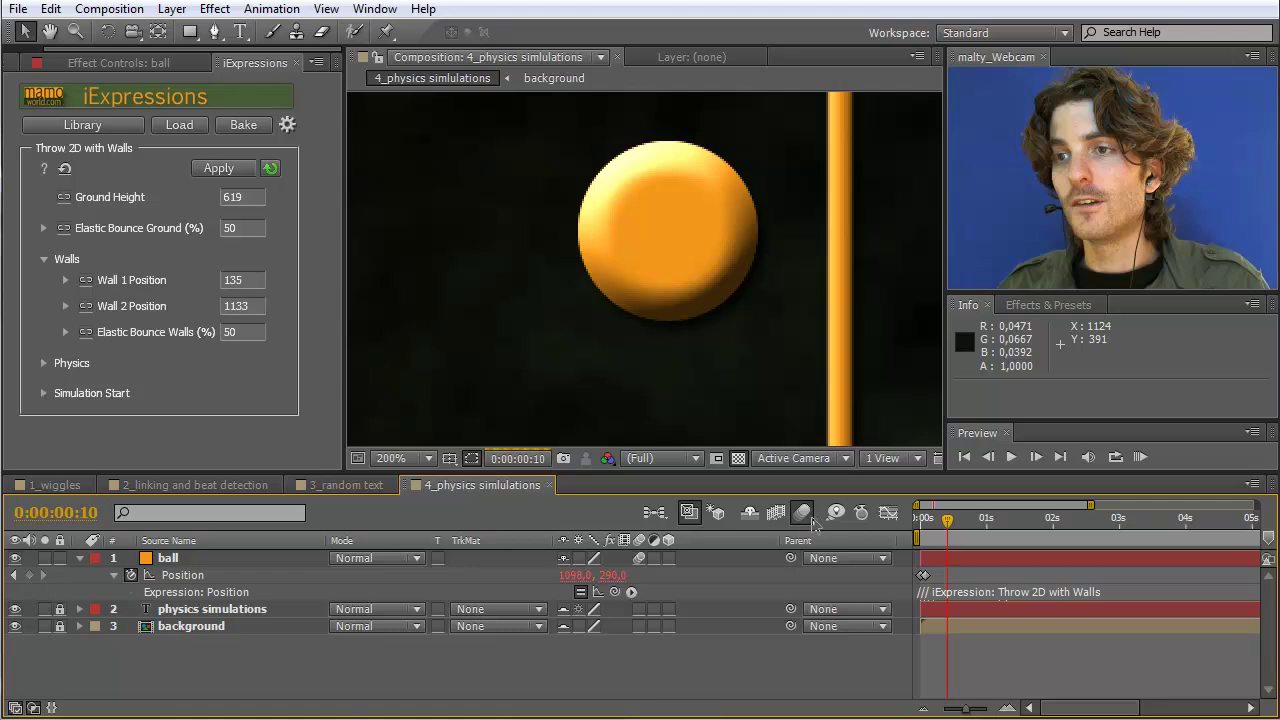
pyautogui.click(805, 515)
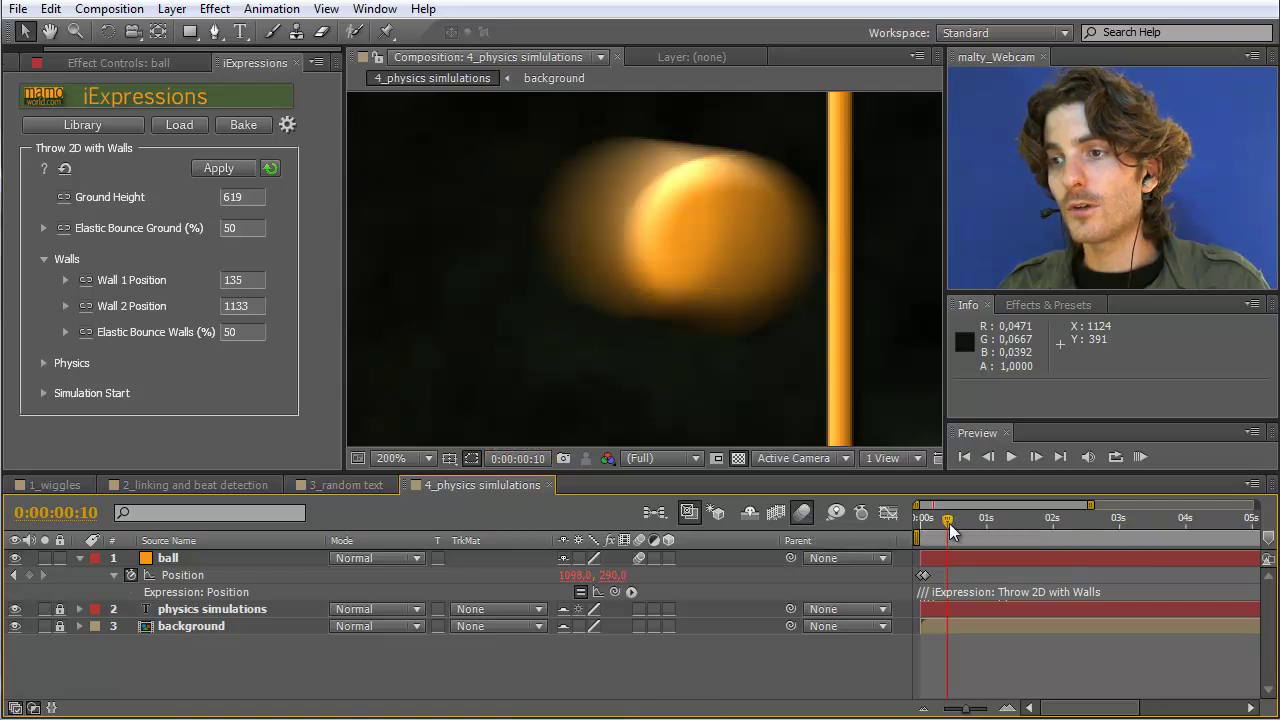
pyautogui.moveTo(949, 523); pyautogui.dragTo(951, 523)
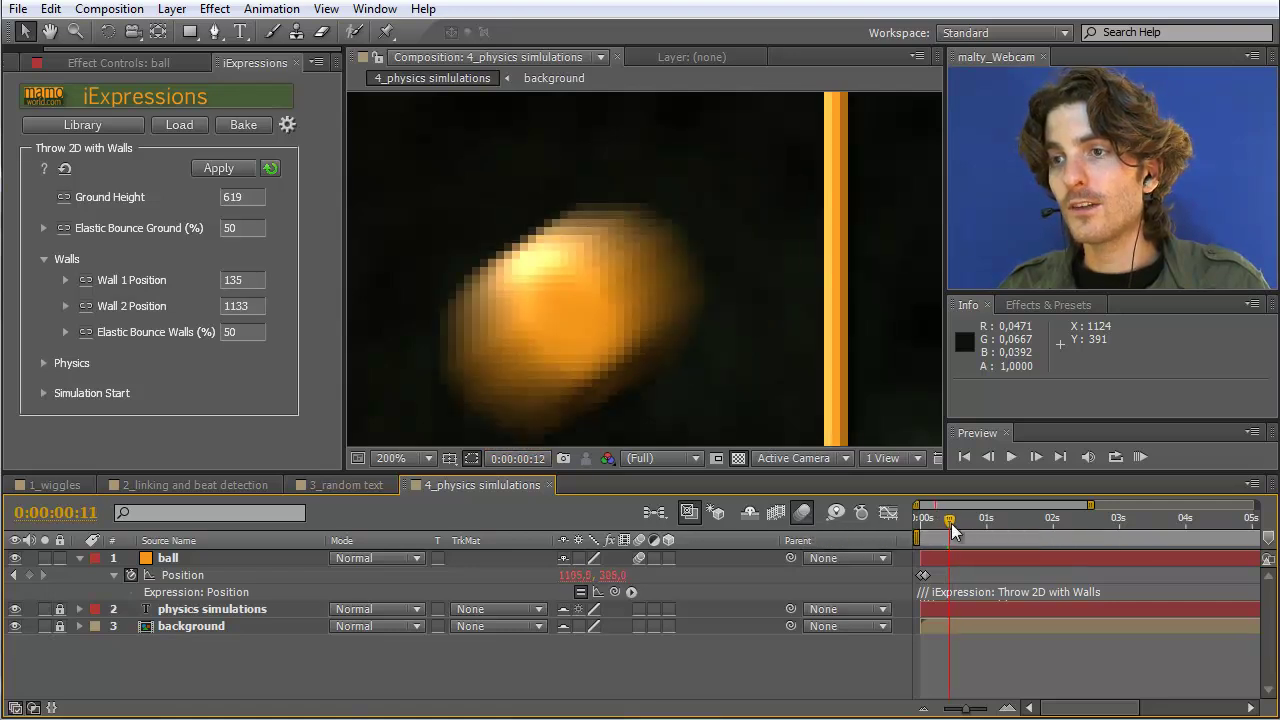
pyautogui.click(790, 508)
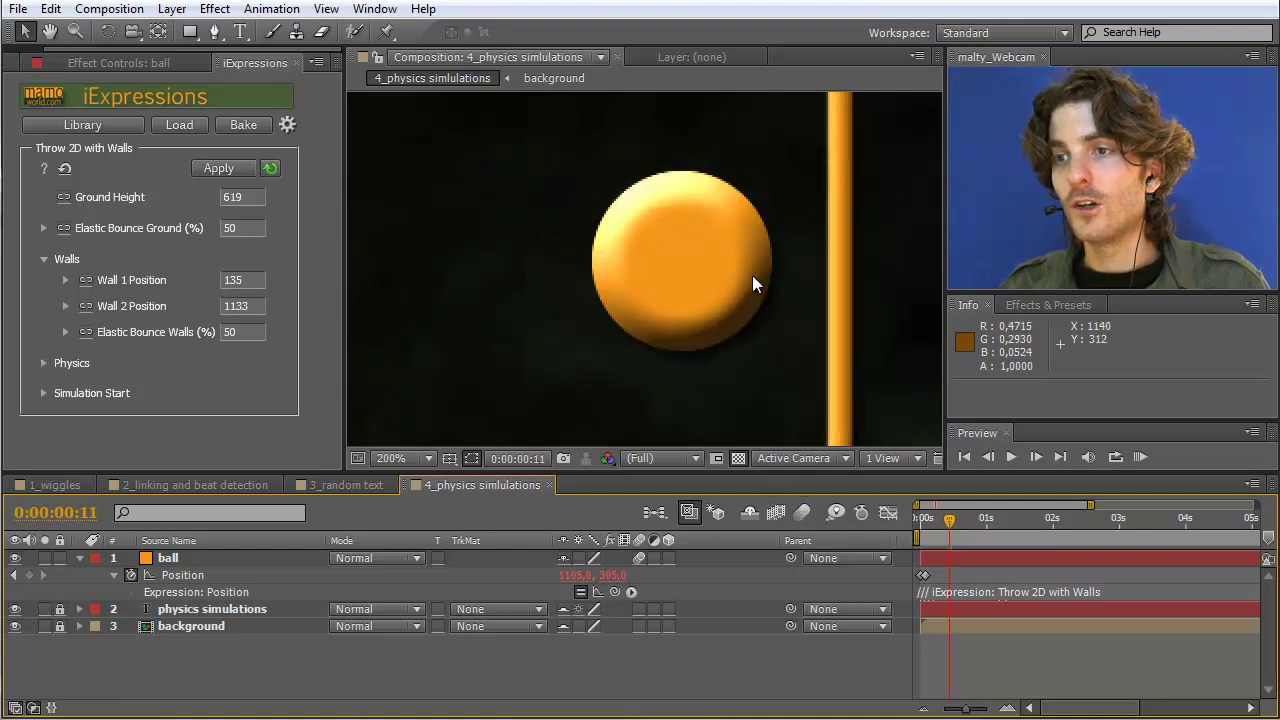
pyautogui.click(801, 512)
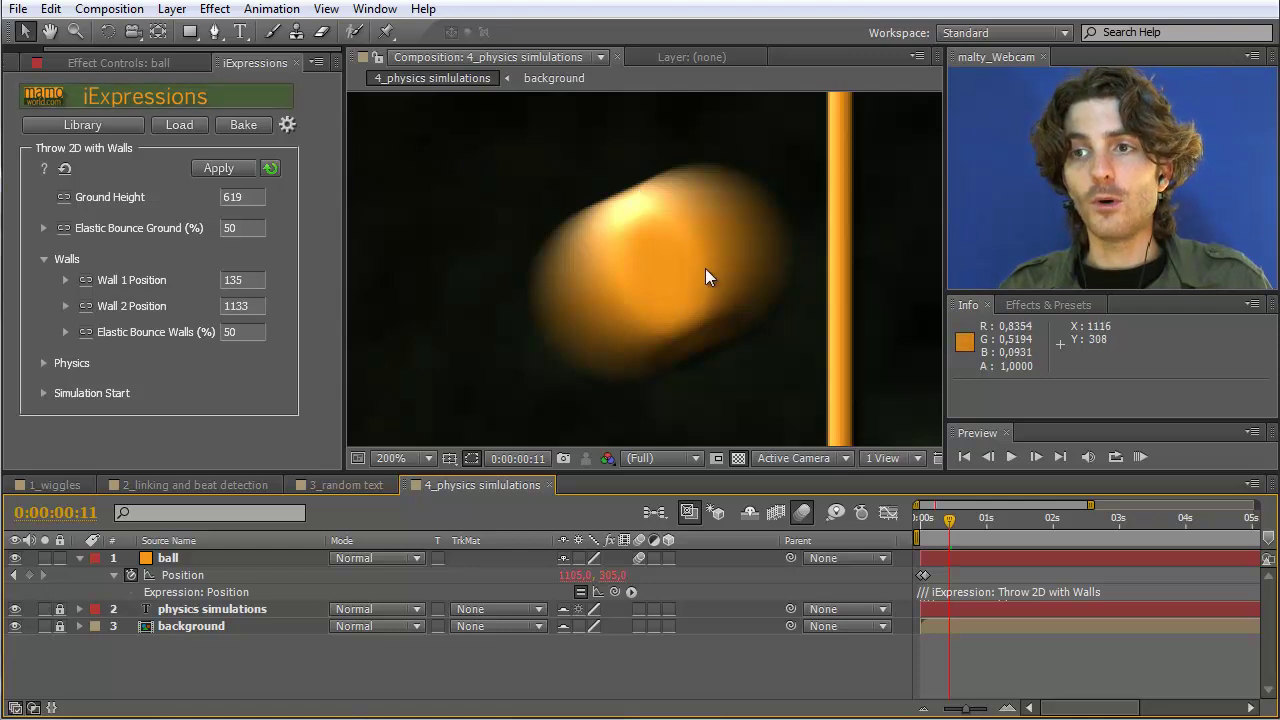
# Set the composition's motion blur shutter angle to 180 in Composition Settings.
pyautogui.click(110, 10)
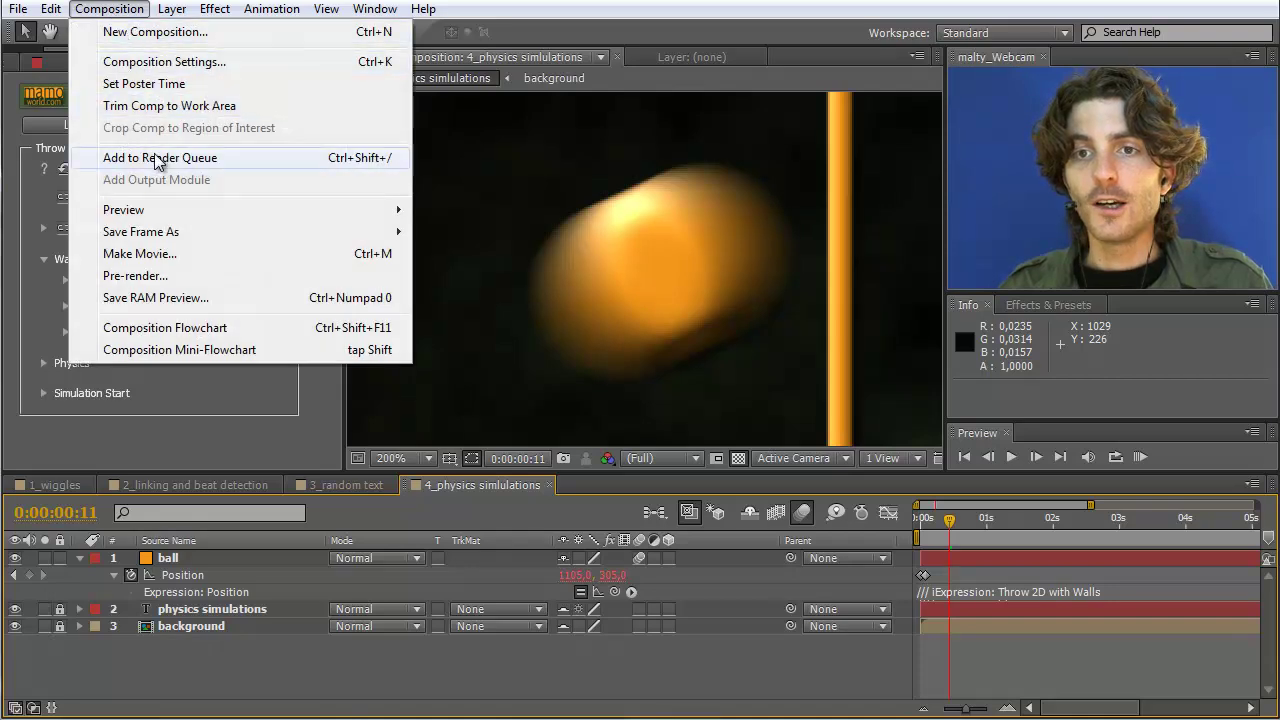
pyautogui.click(160, 61)
pyautogui.moveTo(396, 429); pyautogui.dragTo(238, 139)
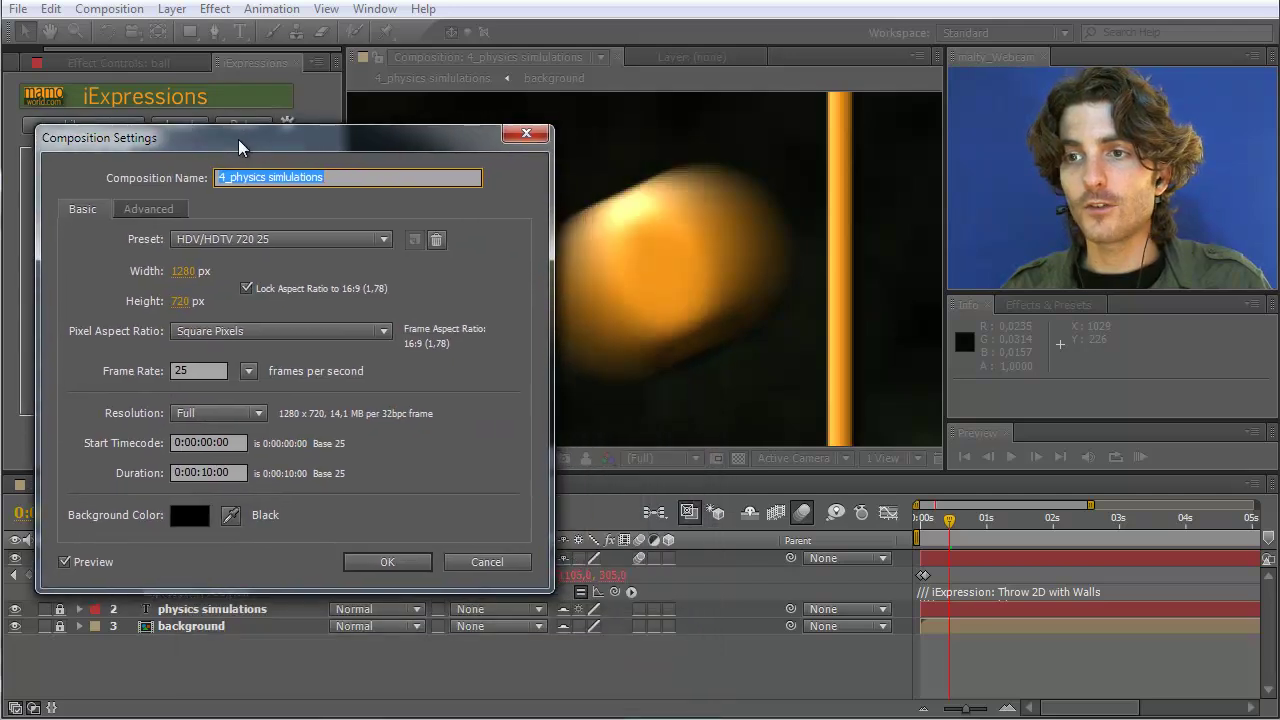
pyautogui.click(148, 210)
pyautogui.click(200, 422)
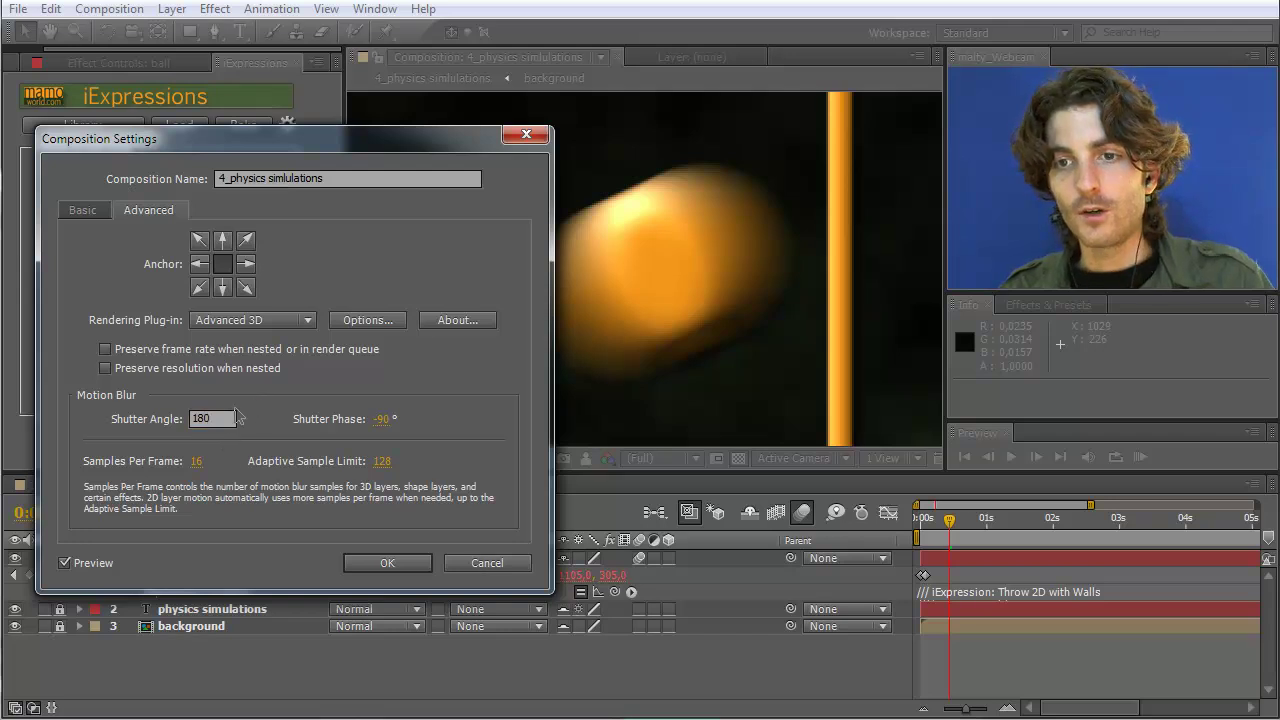
pyautogui.click(394, 562)
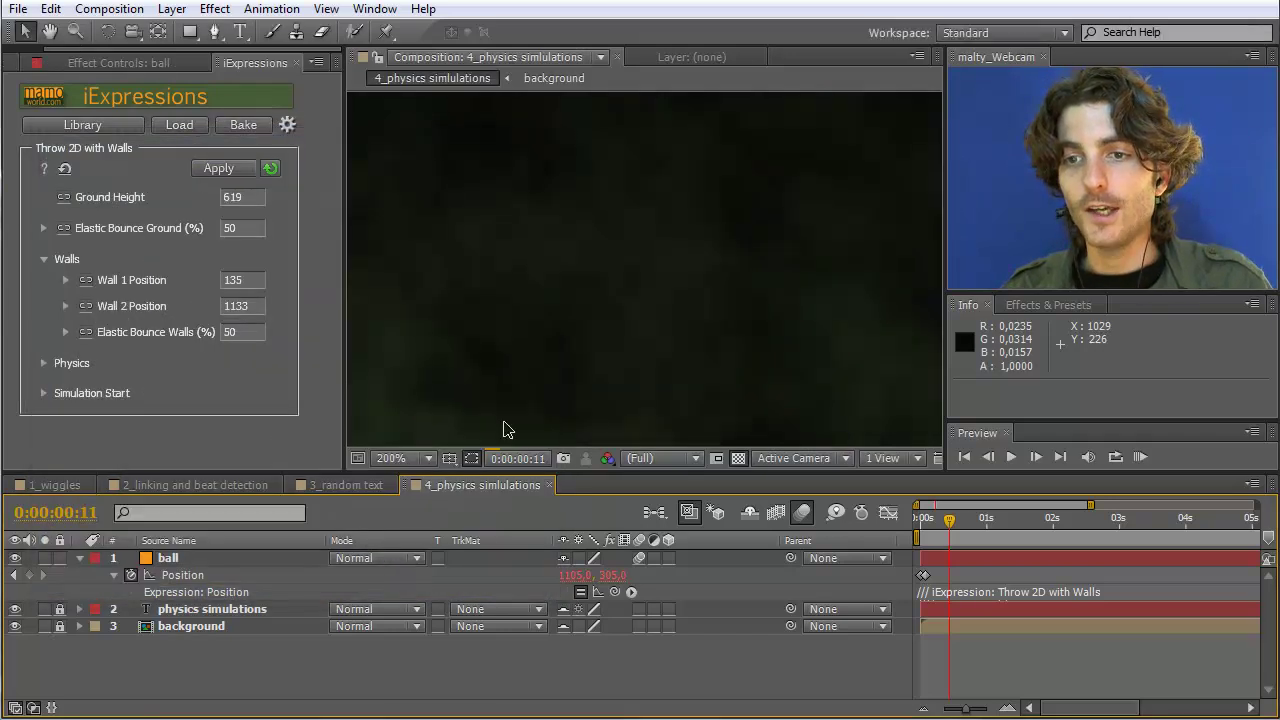
# Fit the composition in the viewer up to 100% and start a RAM Preview.
pyautogui.click(423, 459)
pyautogui.click(429, 506)
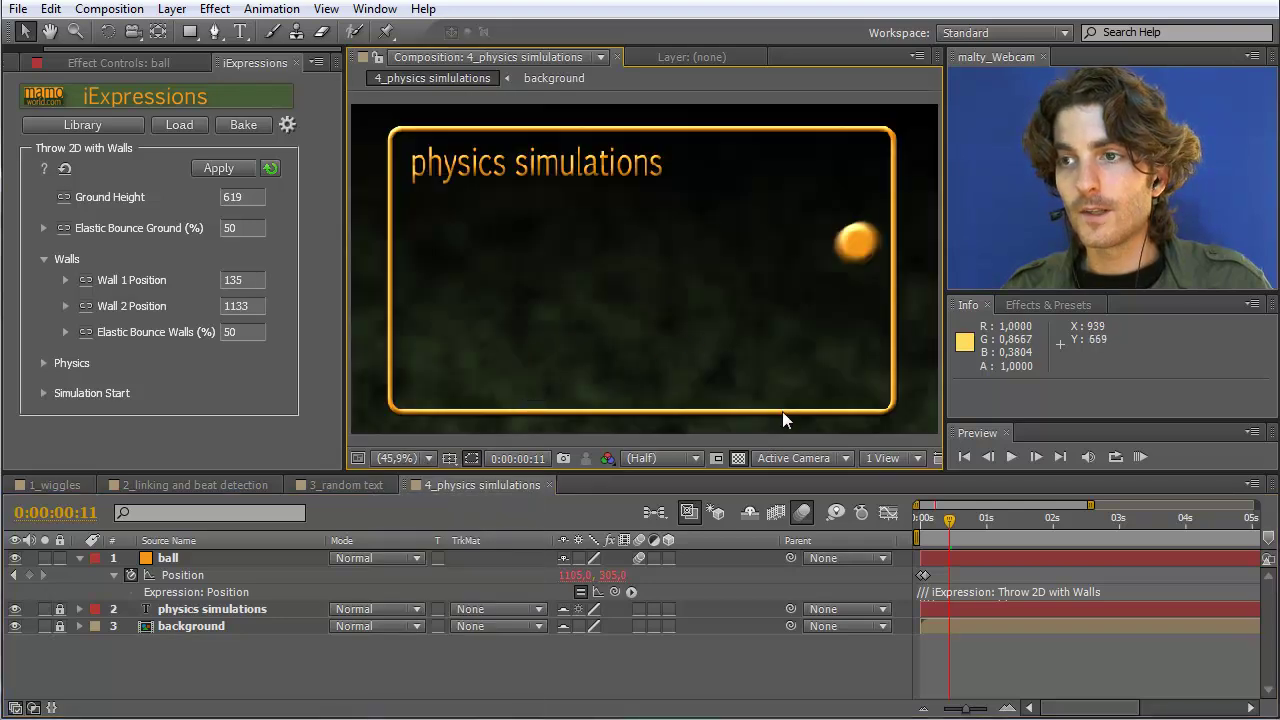
pyautogui.click(1139, 457)
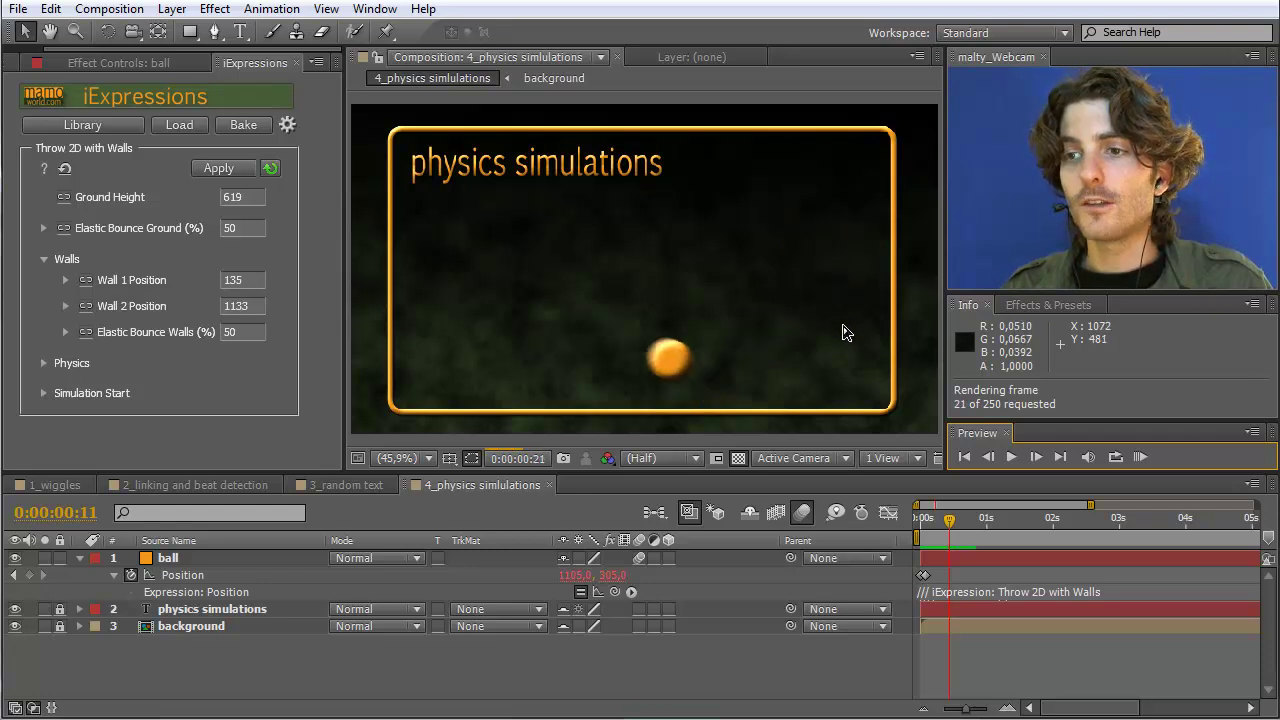
pyautogui.click(1136, 454)
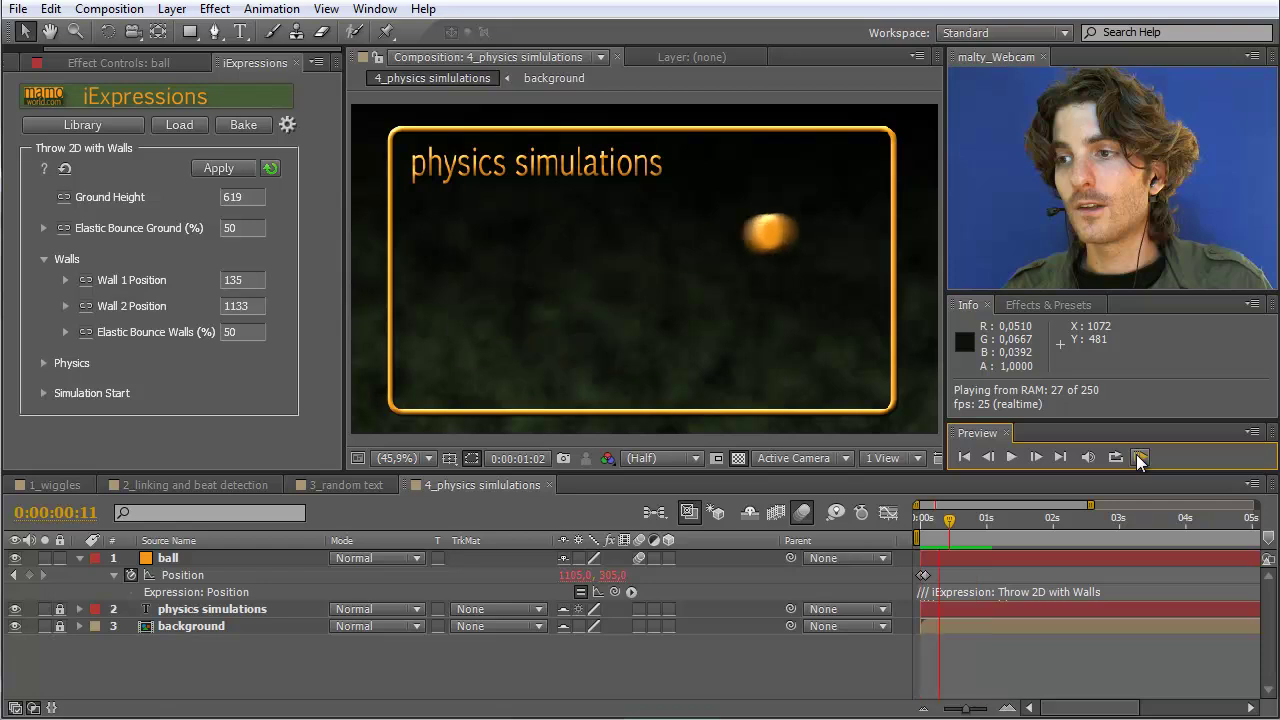
pyautogui.click(1136, 454)
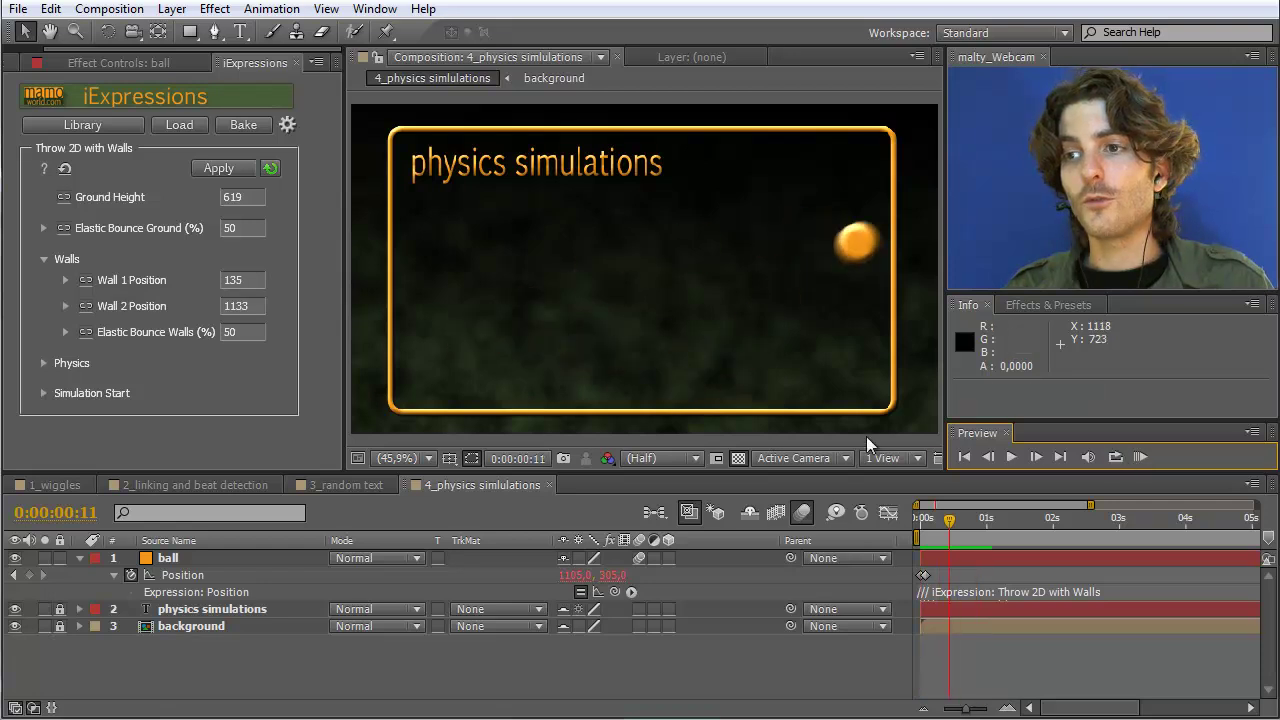
pyautogui.moveTo(954, 520); pyautogui.dragTo(949, 520)
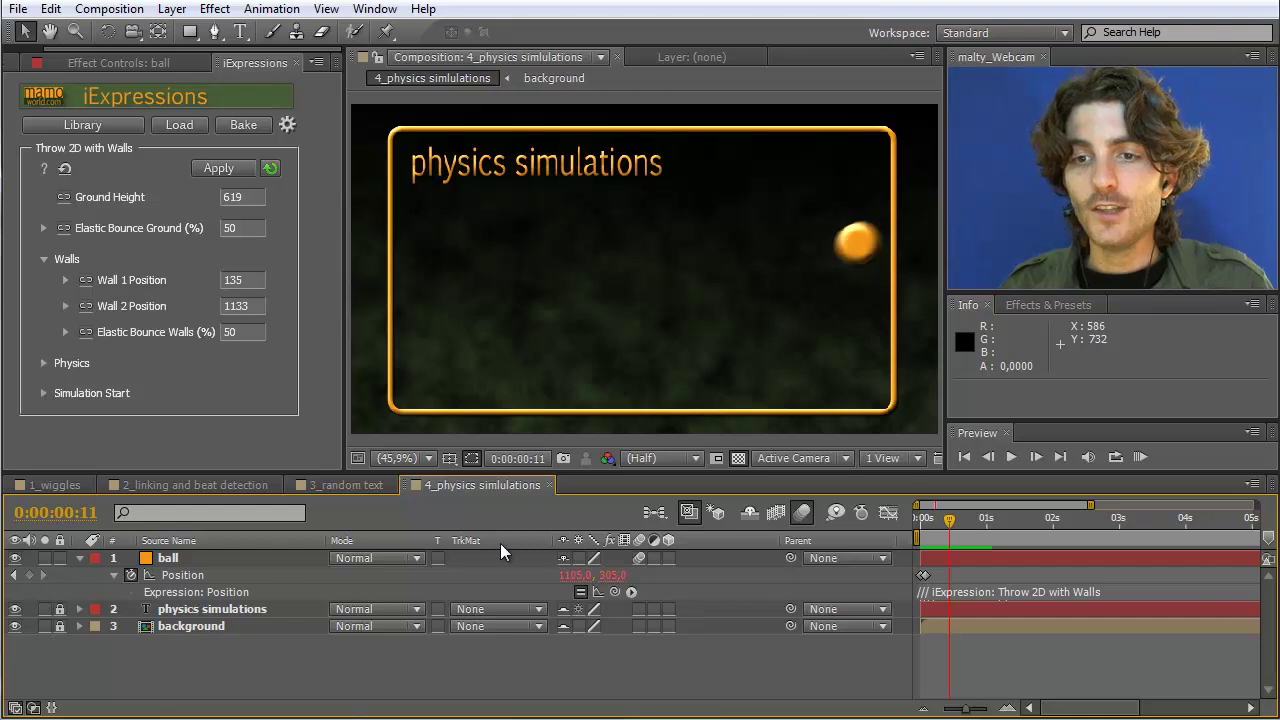
# Show only the ball layer's Scale property and zoom in on the ball near the right wall.
pyautogui.click(175, 558)
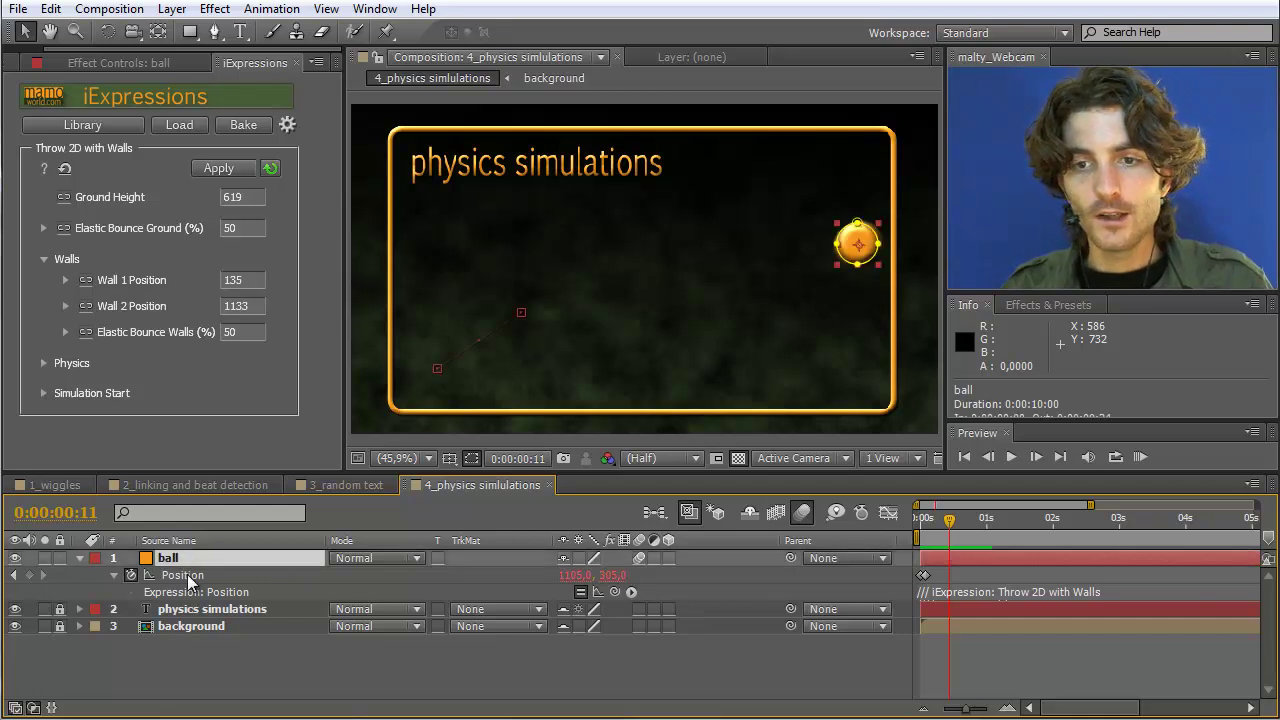
pyautogui.press('s')
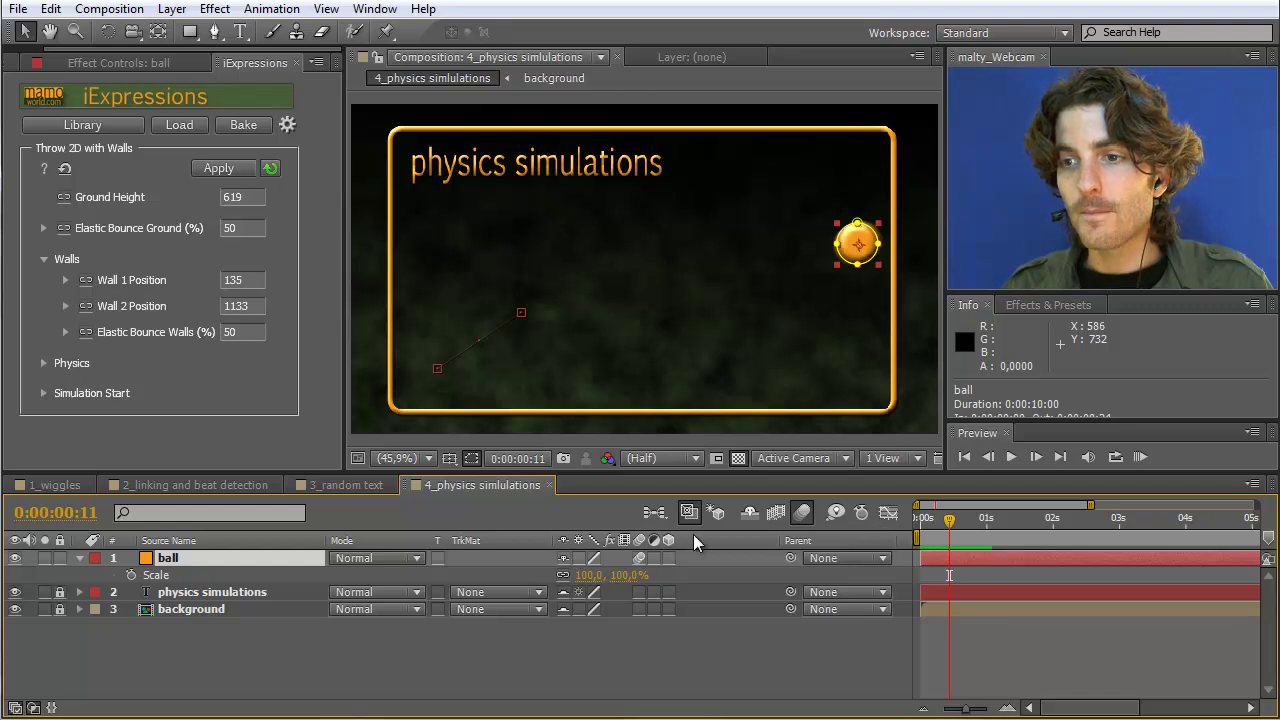
pyautogui.scroll(3, 816, 336)
pyautogui.press('space')
pyautogui.moveTo(855, 329); pyautogui.dragTo(501, 321)
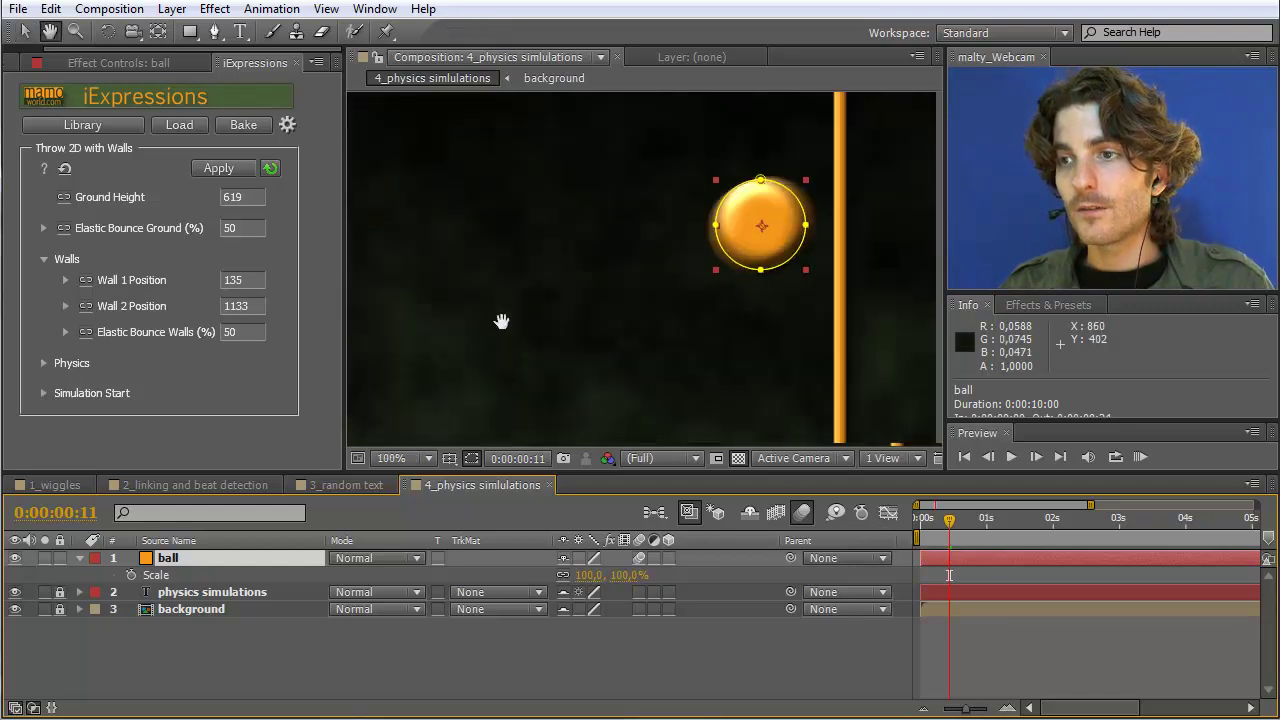
pyautogui.scroll(1, 614, 345)
pyautogui.moveTo(649, 310); pyautogui.dragTo(615, 330)
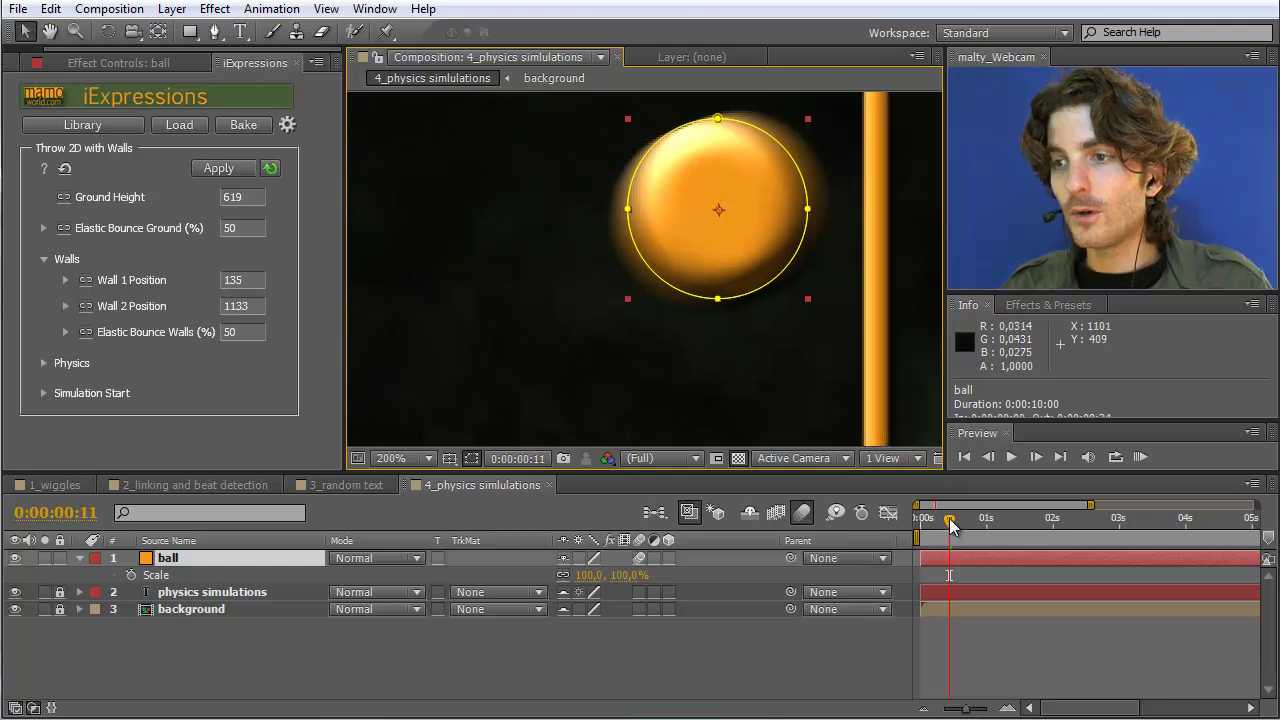
# Add a Scale keyframe at frame 10, then squash the ball to 80% width at frame 11.
pyautogui.moveTo(950, 527); pyautogui.dragTo(949, 527)
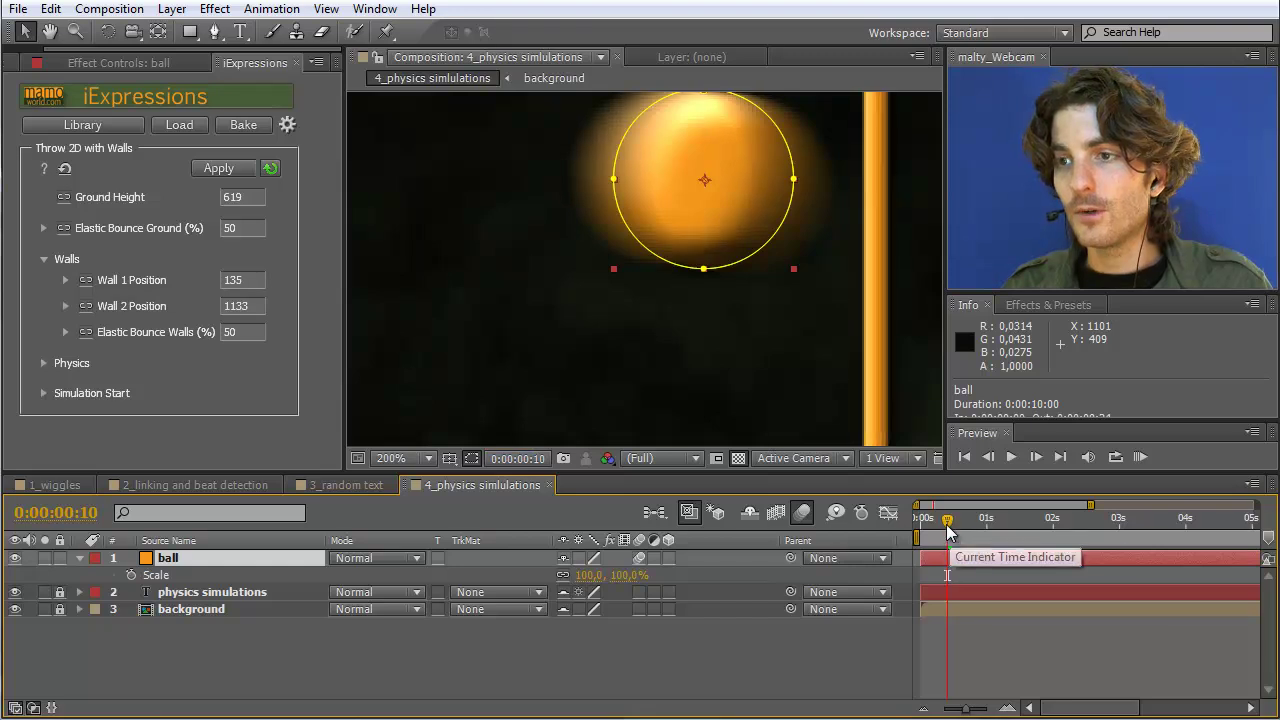
pyautogui.click(130, 574)
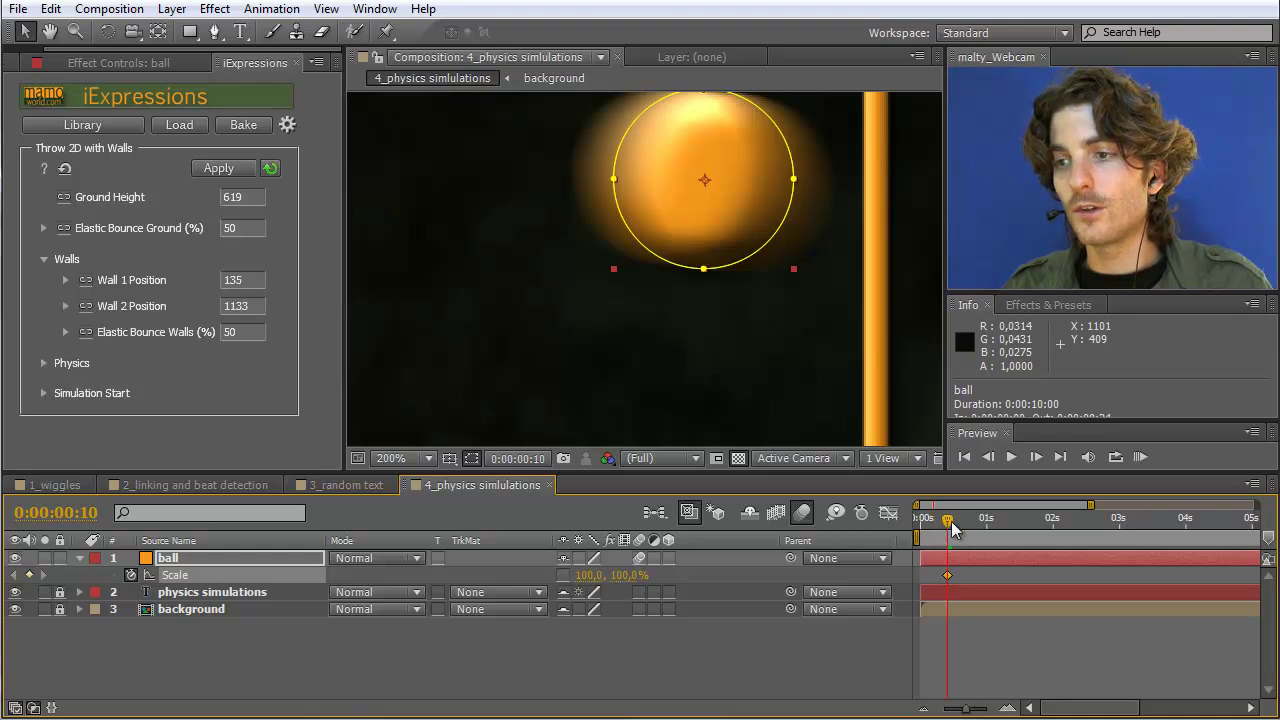
pyautogui.moveTo(948, 527); pyautogui.dragTo(950, 527)
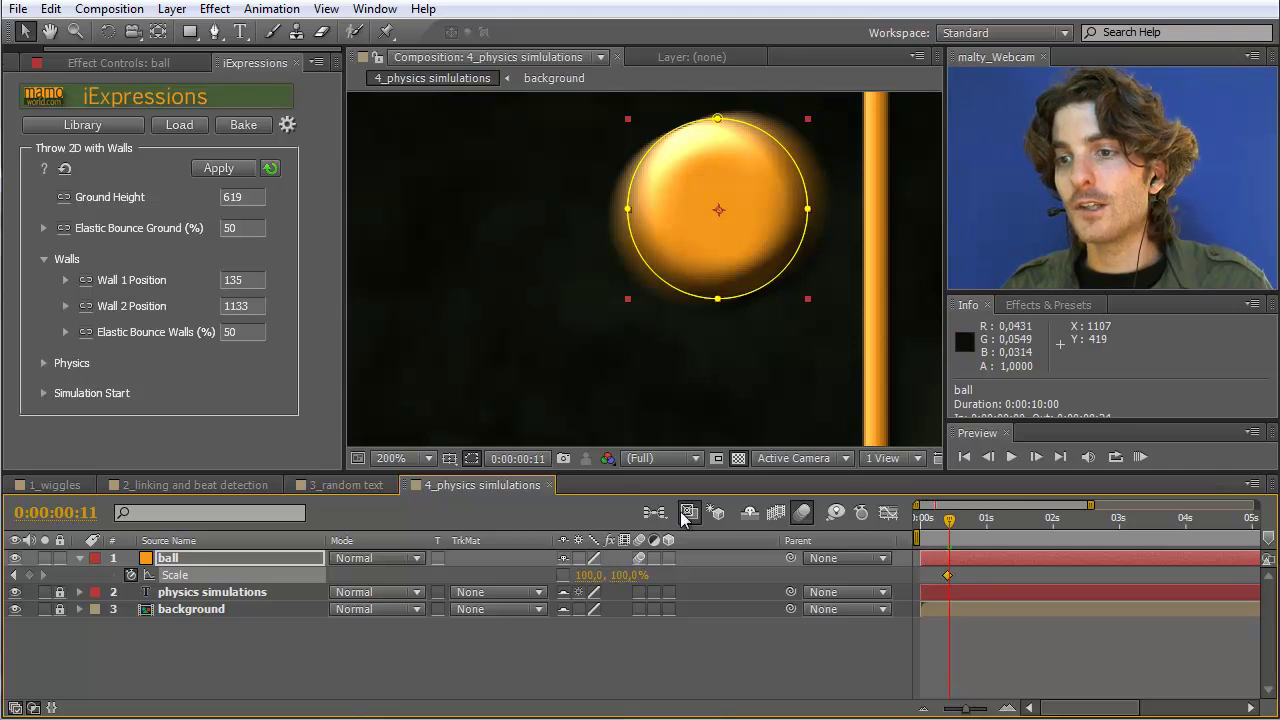
pyautogui.moveTo(590, 583); pyautogui.dragTo(552, 582)
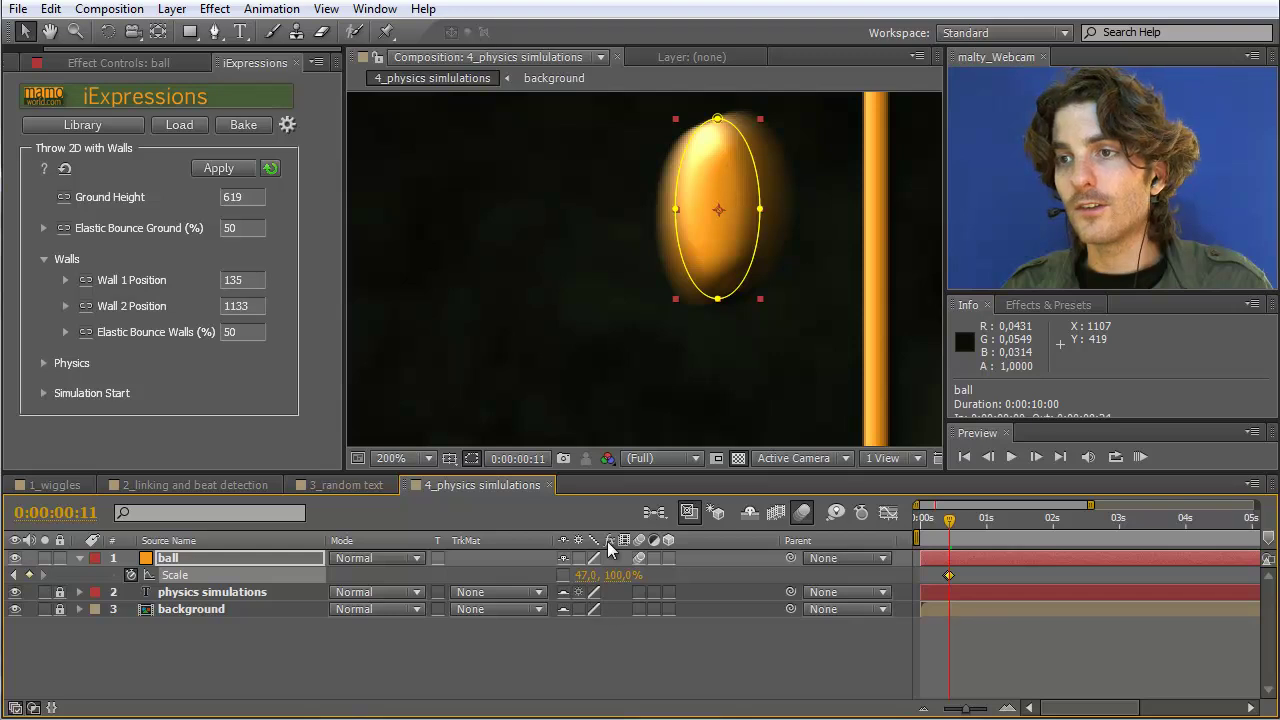
pyautogui.click(584, 576)
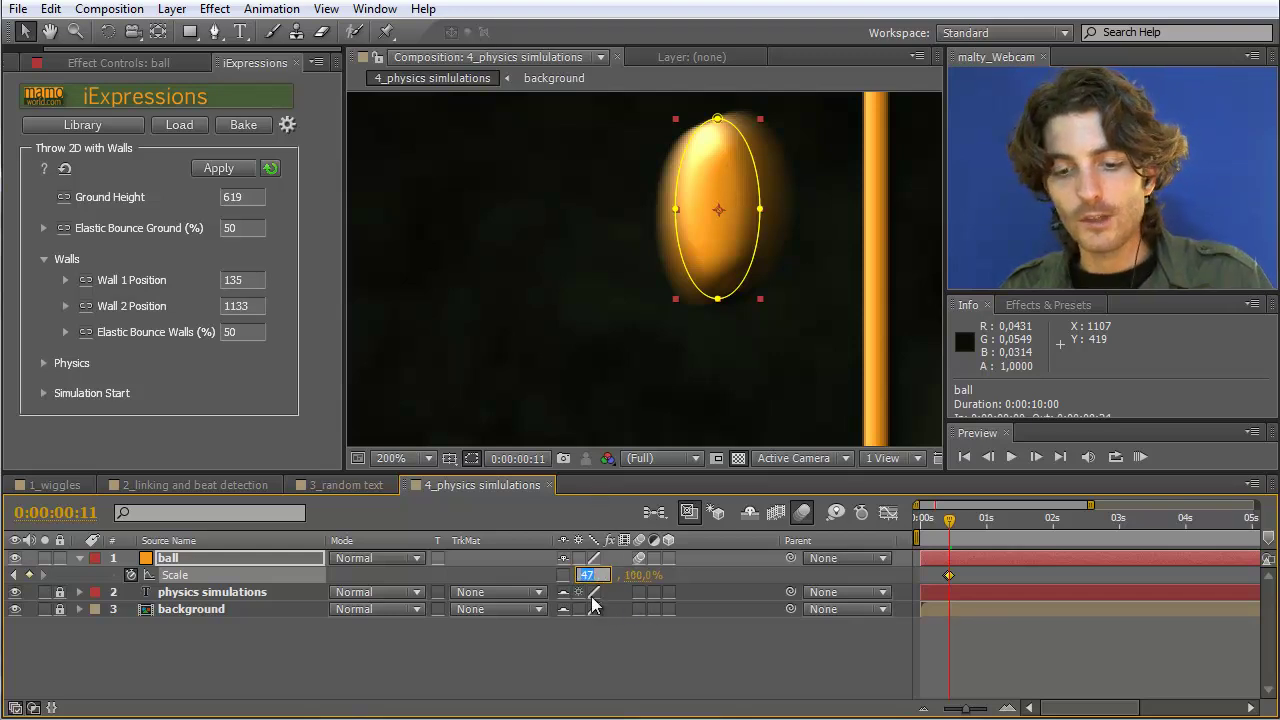
pyautogui.press('Return')
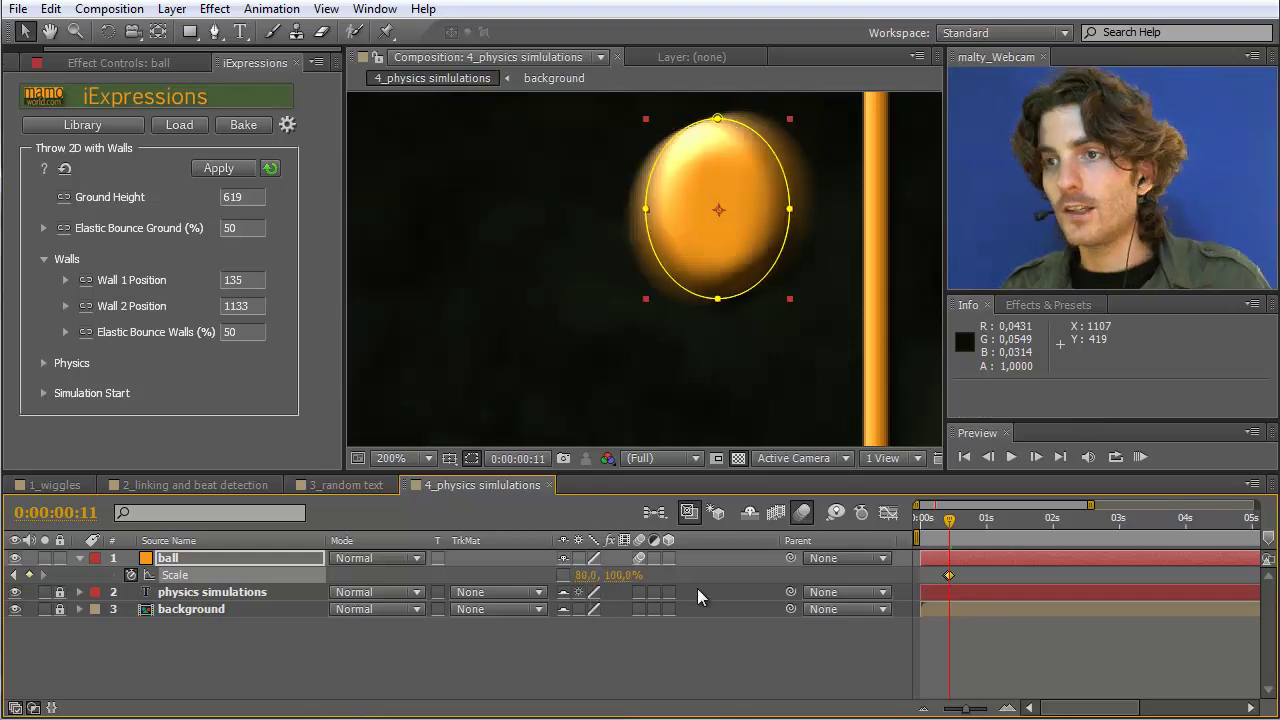
# Restore the ball's horizontal scale to 100% at frame 13, then zoom back out.
pyautogui.moveTo(948, 518); pyautogui.dragTo(957, 518)
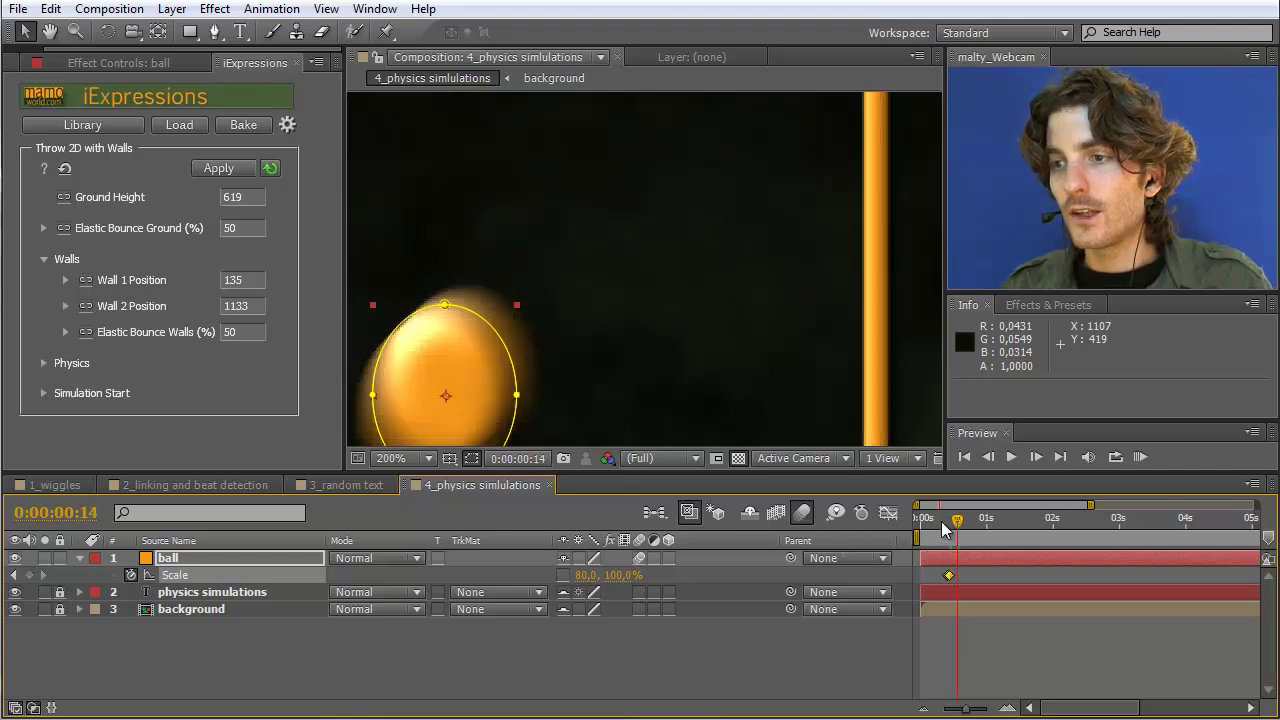
pyautogui.moveTo(957, 521); pyautogui.dragTo(954, 521)
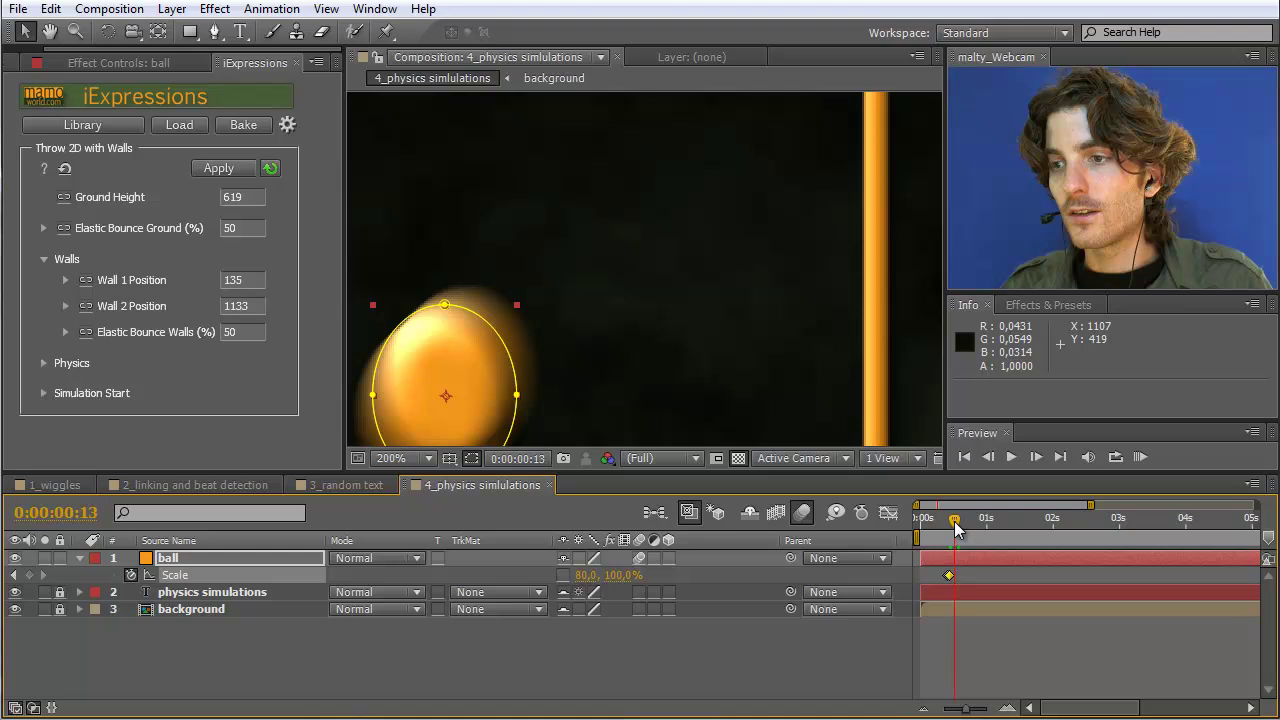
pyautogui.click(586, 575)
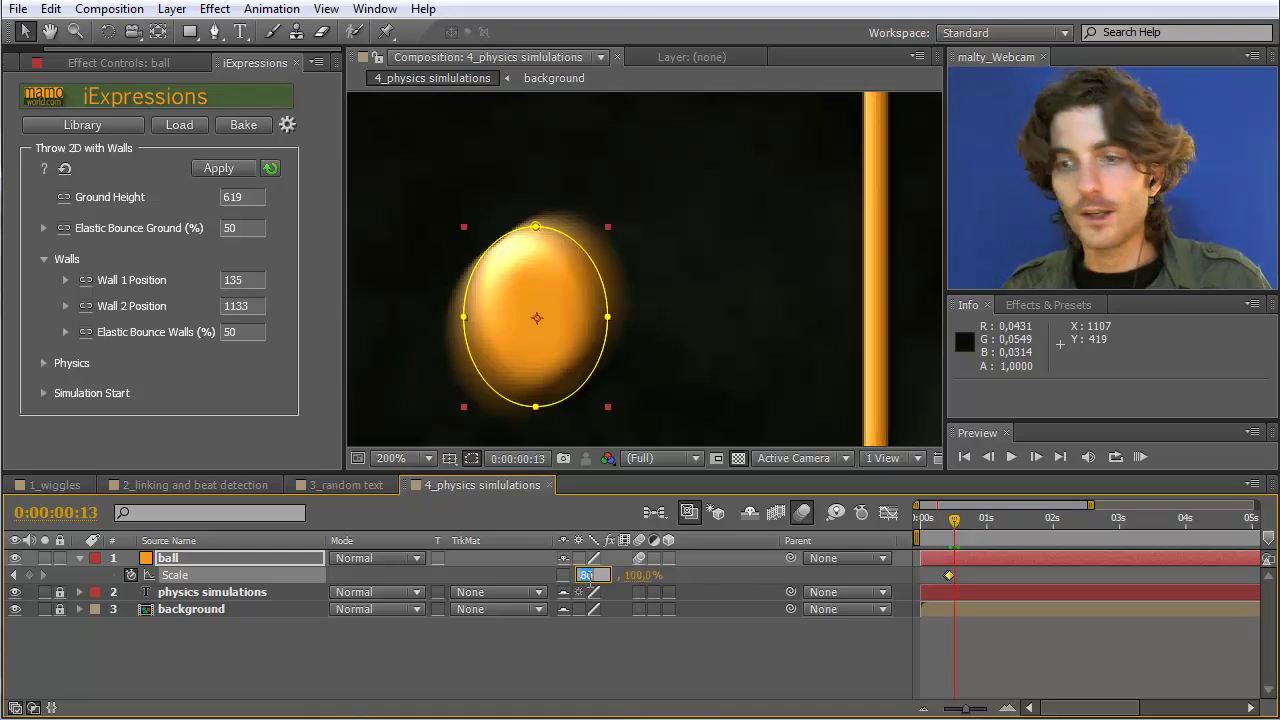
pyautogui.write('100')
pyautogui.click(528, 590)
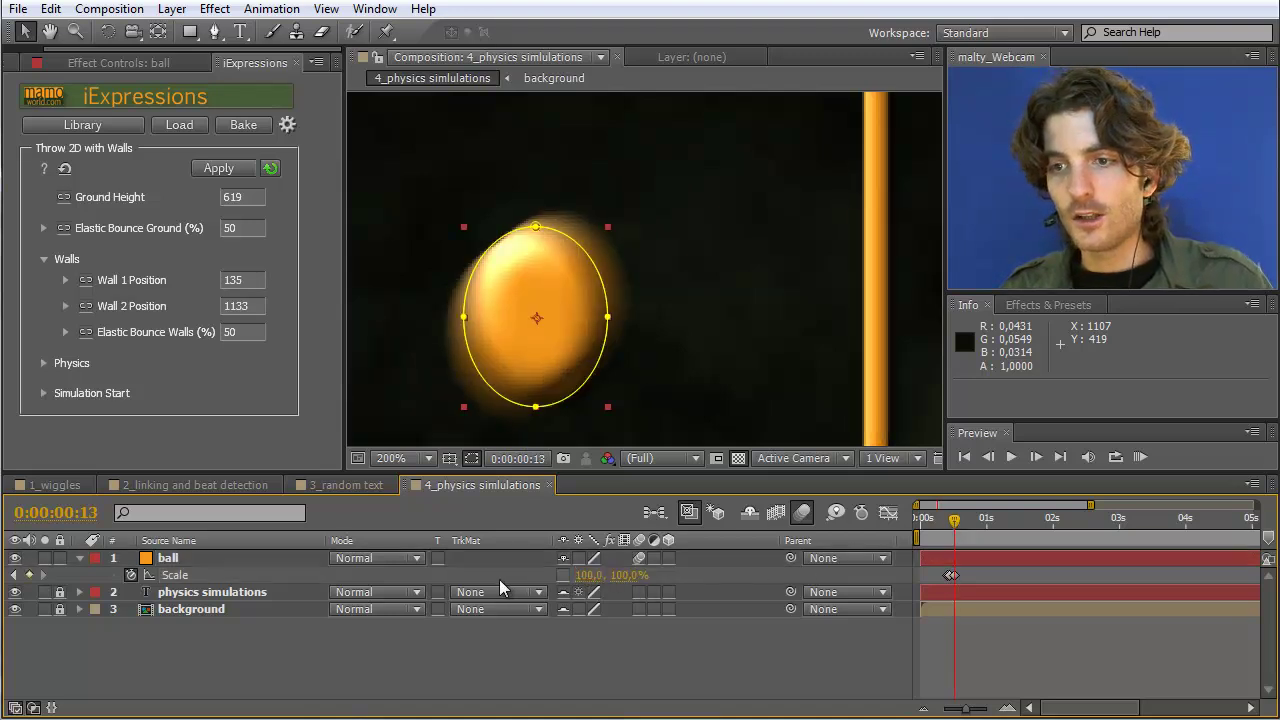
pyautogui.scroll(-4, 635, 359)
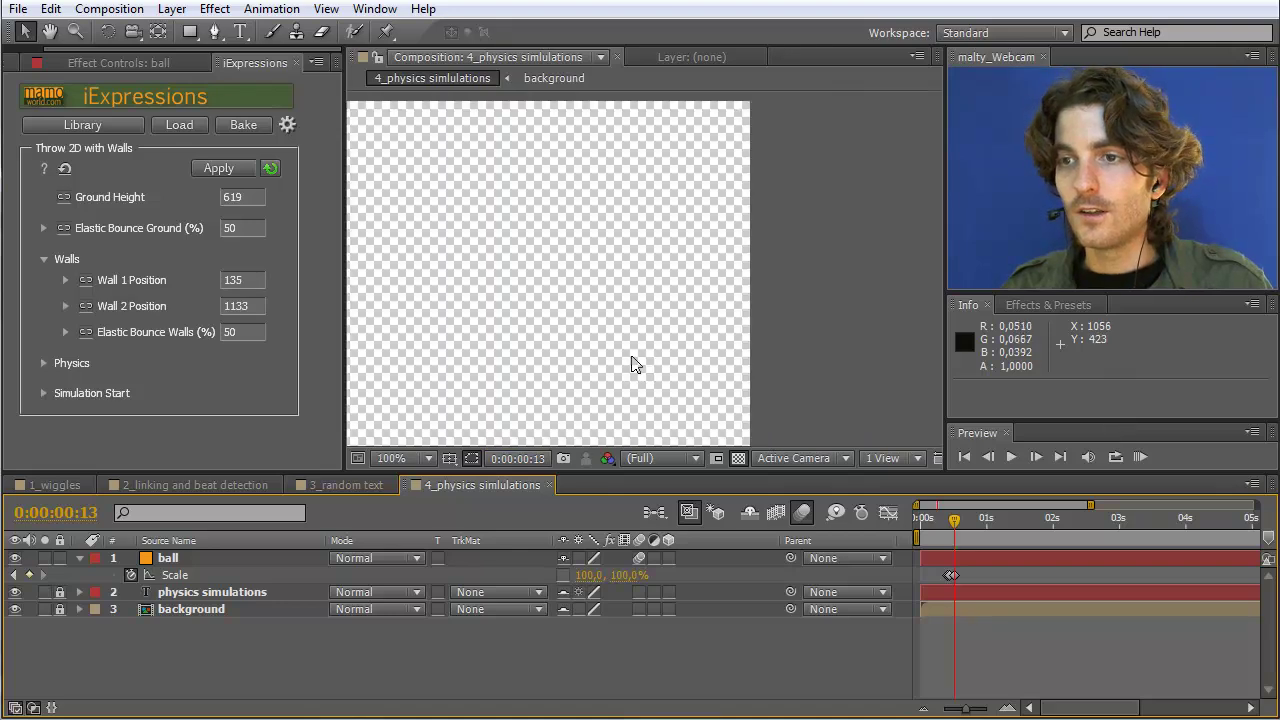
pyautogui.moveTo(615, 352); pyautogui.dragTo(703, 336)
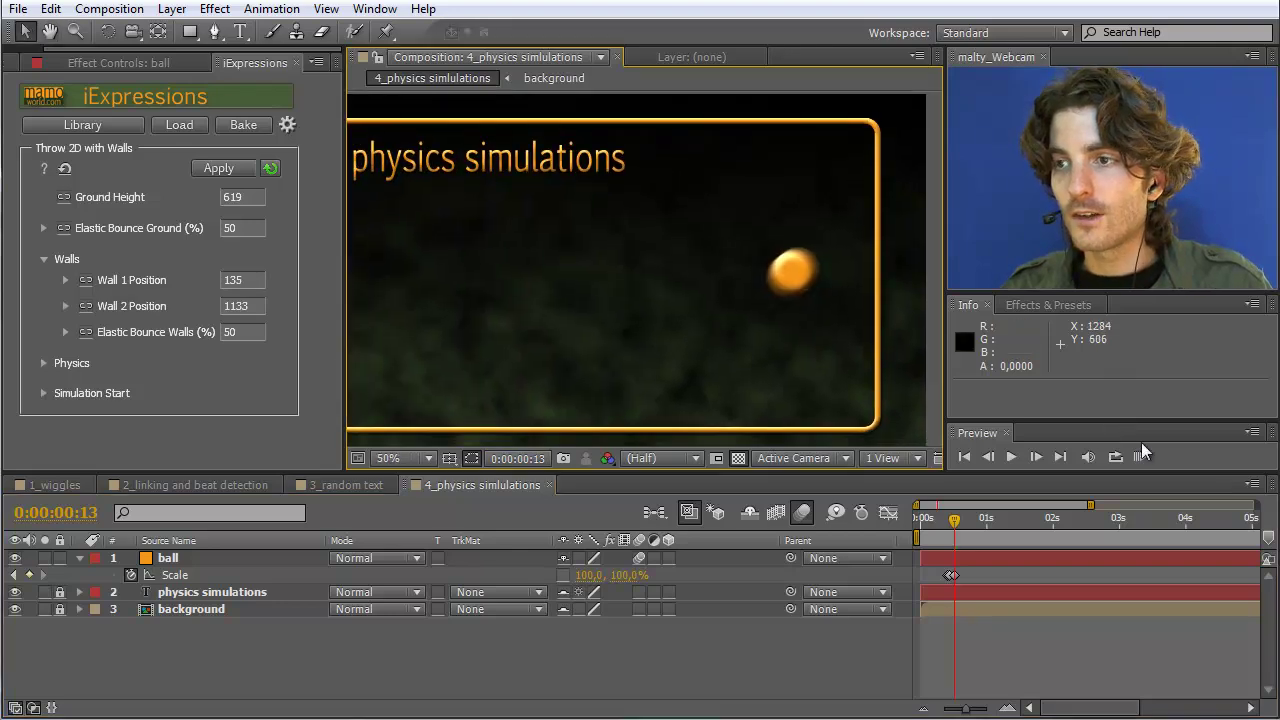
pyautogui.click(1140, 457)
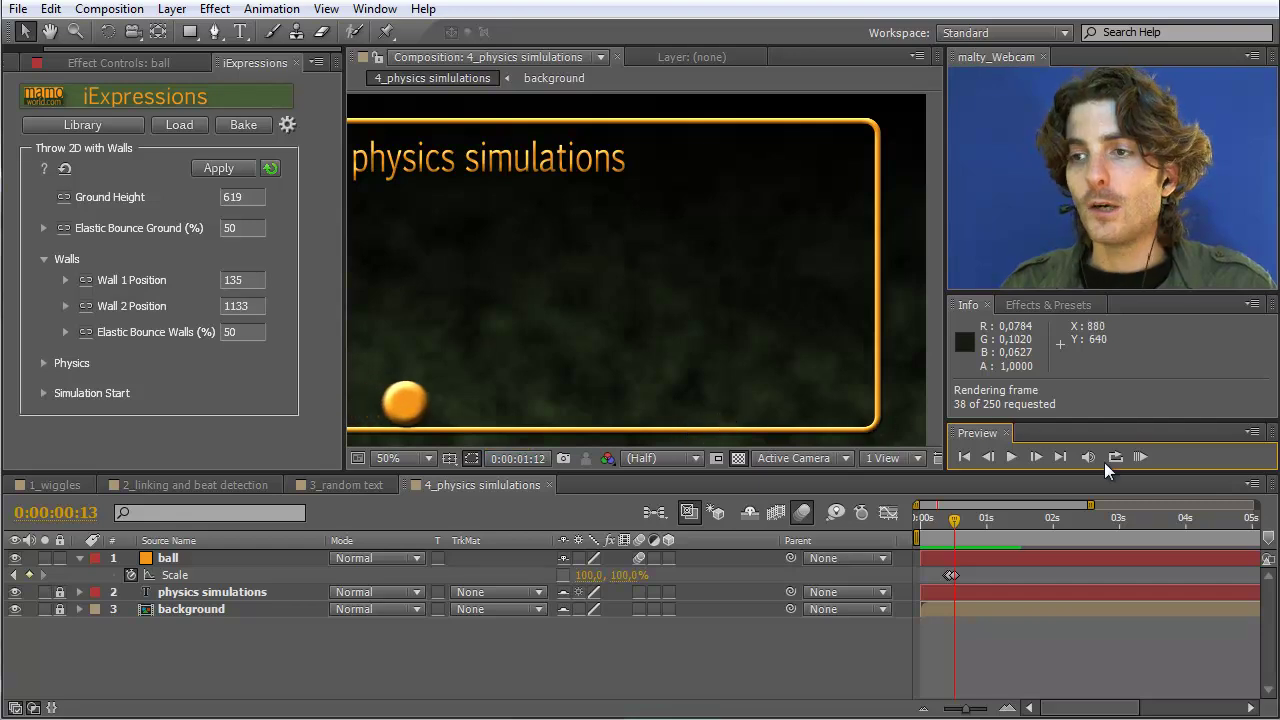
pyautogui.click(1141, 456)
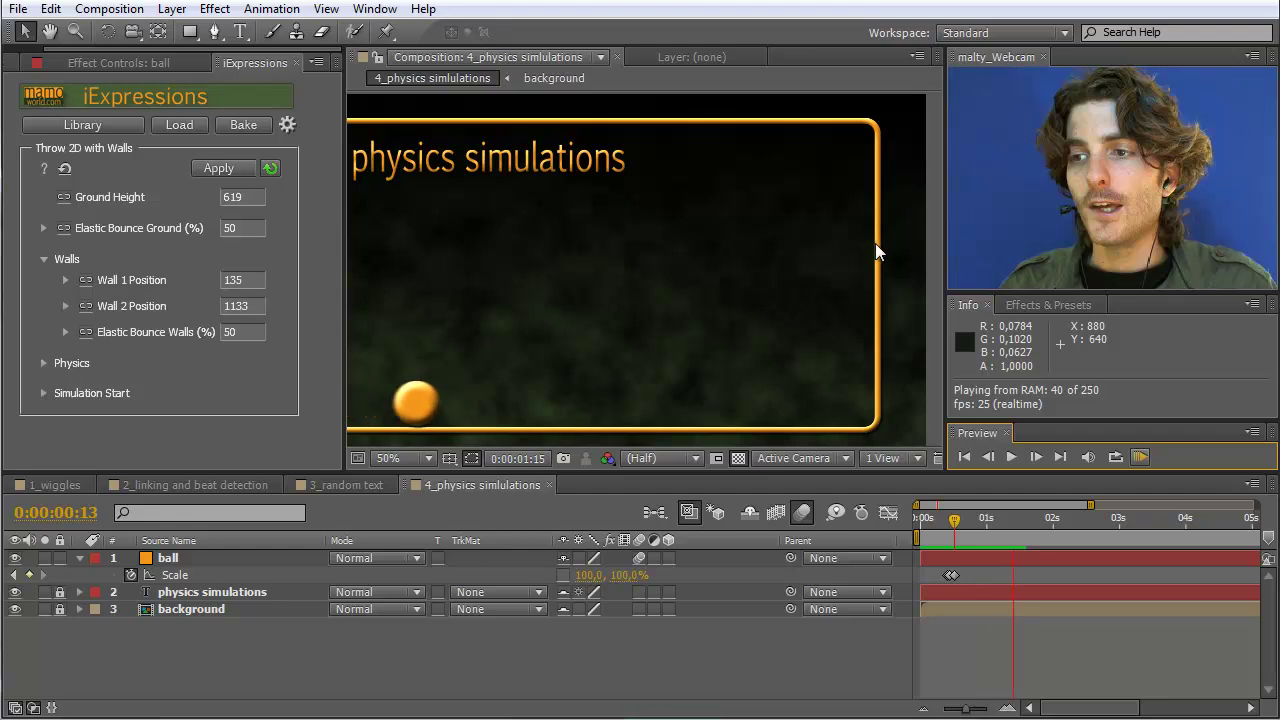
pyautogui.click(1139, 456)
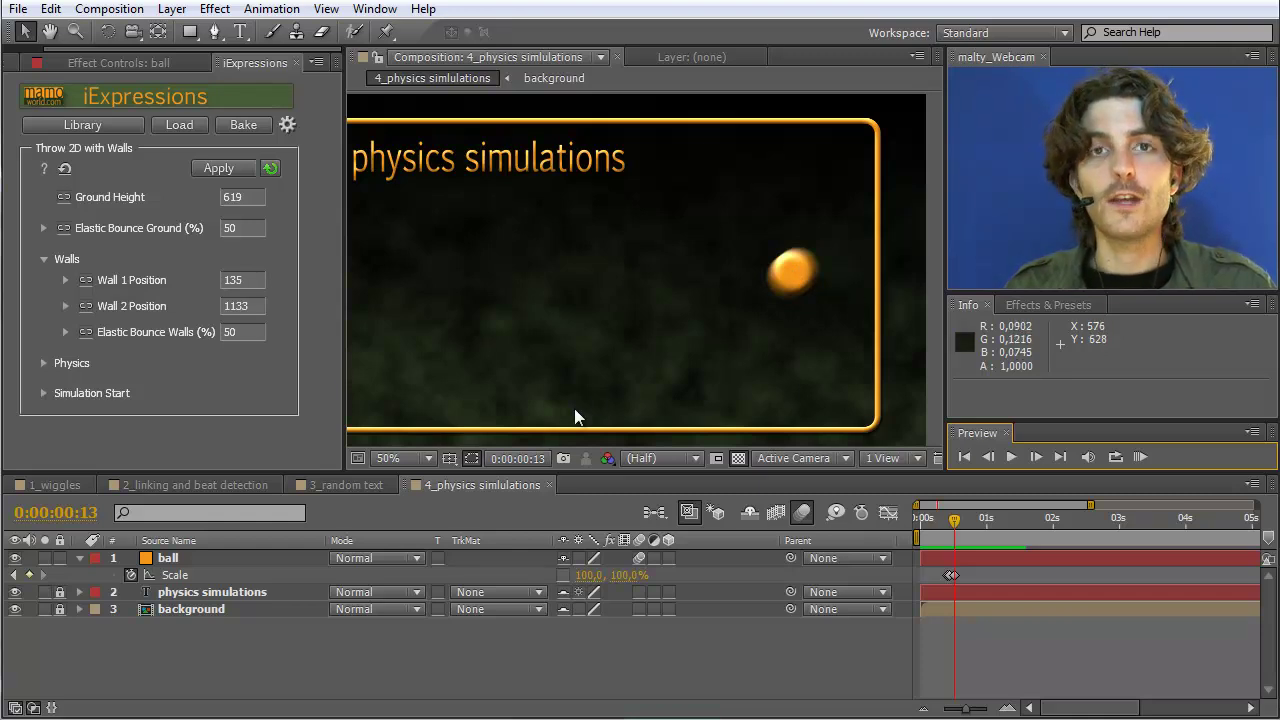
# Zoom the Composition viewer out to 25% and start a RAM Preview of the full throw.
pyautogui.scroll(-1, 605, 365)
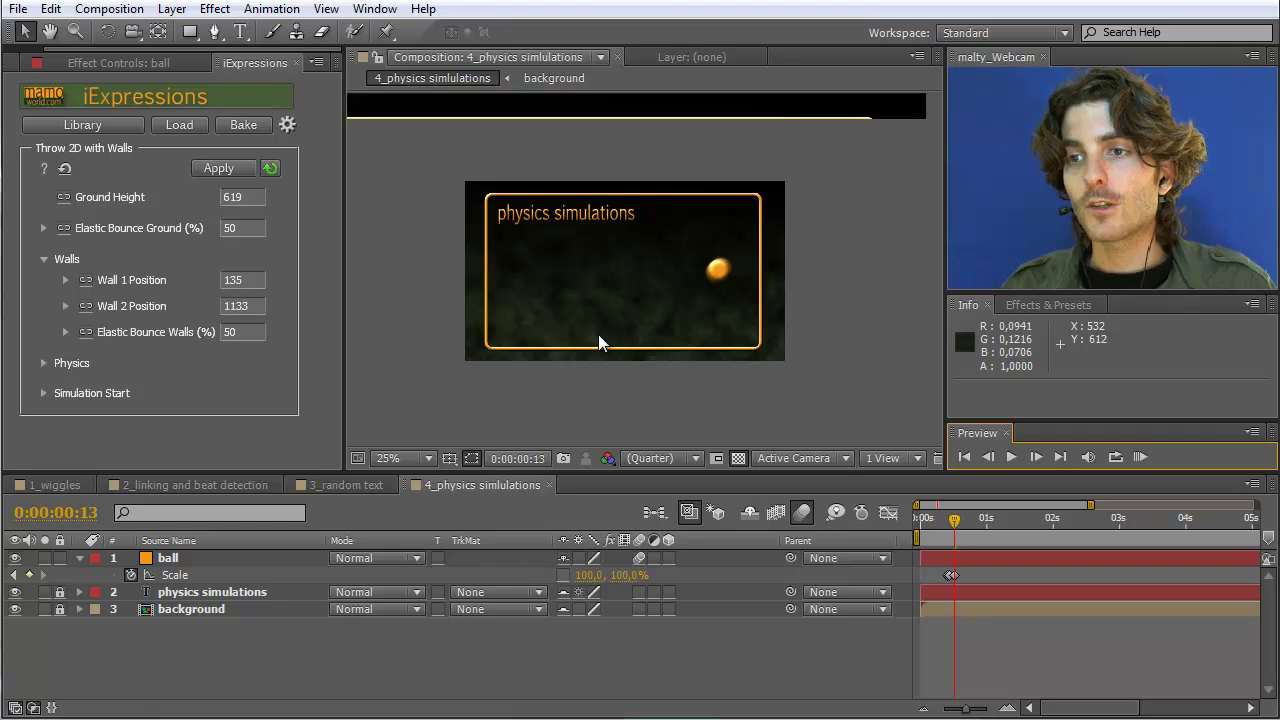
pyautogui.scroll(1, 598, 334)
pyautogui.scroll(-1, 566, 329)
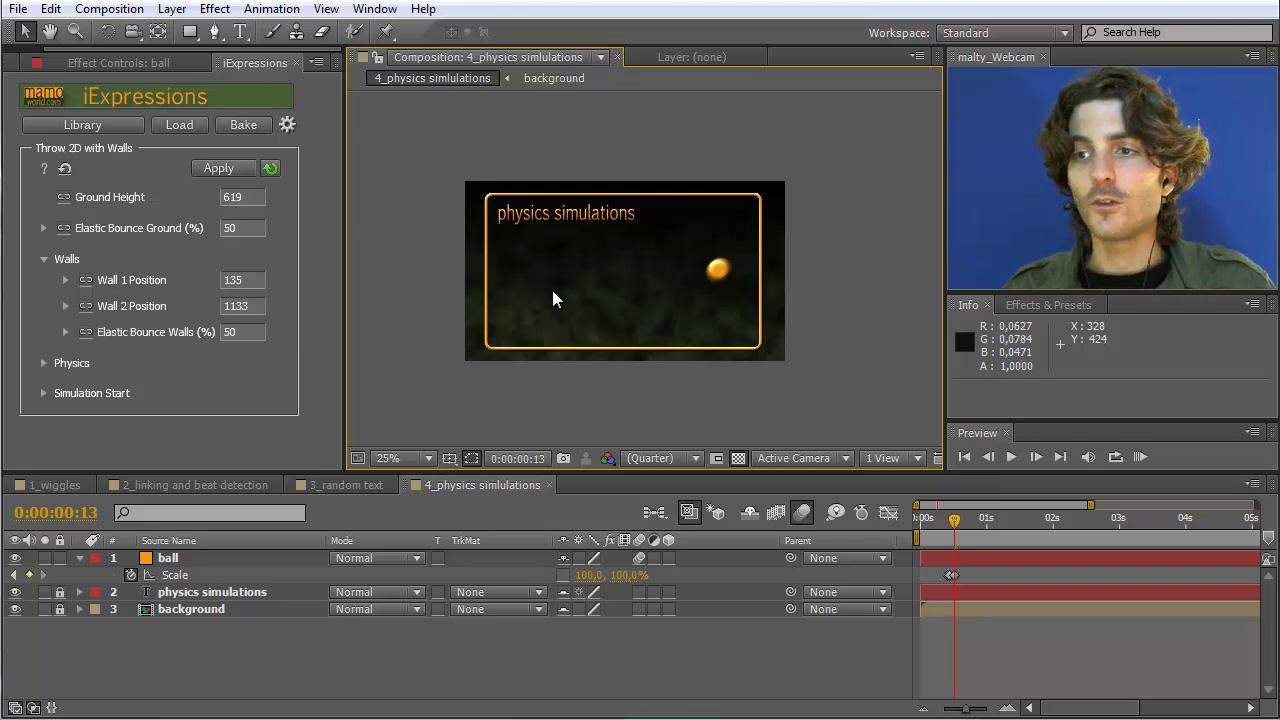
pyautogui.click(1141, 457)
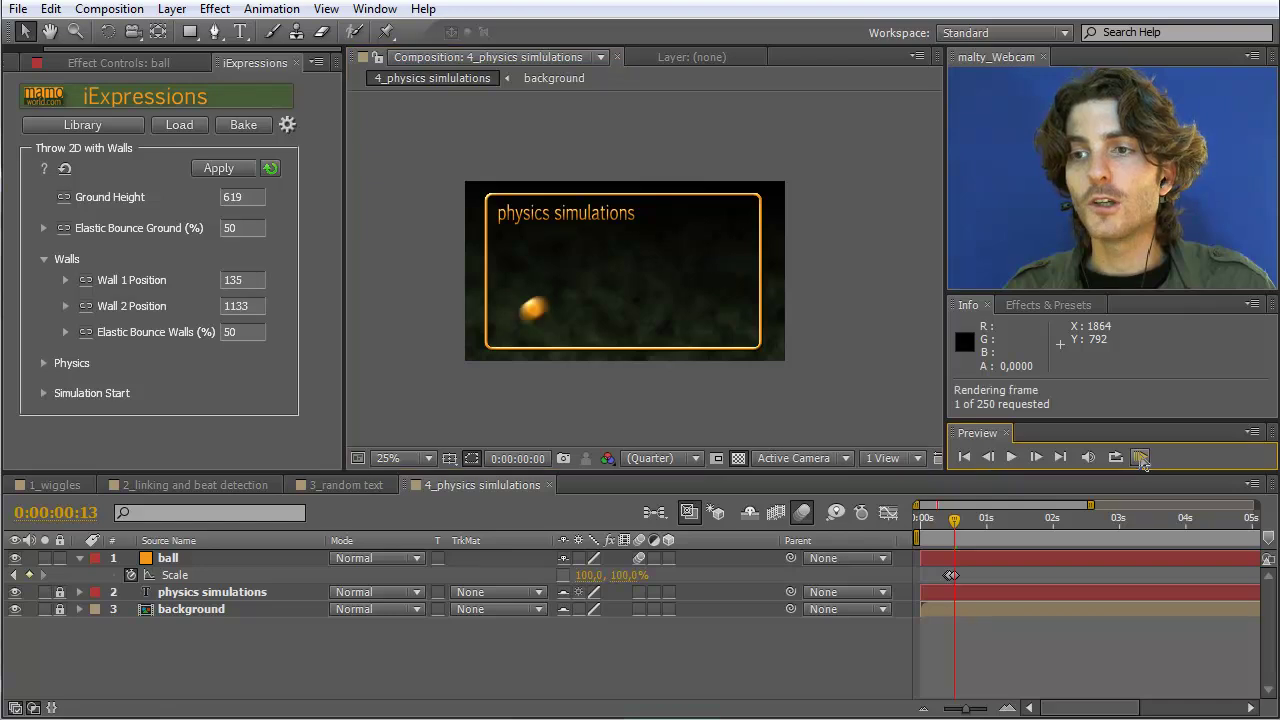